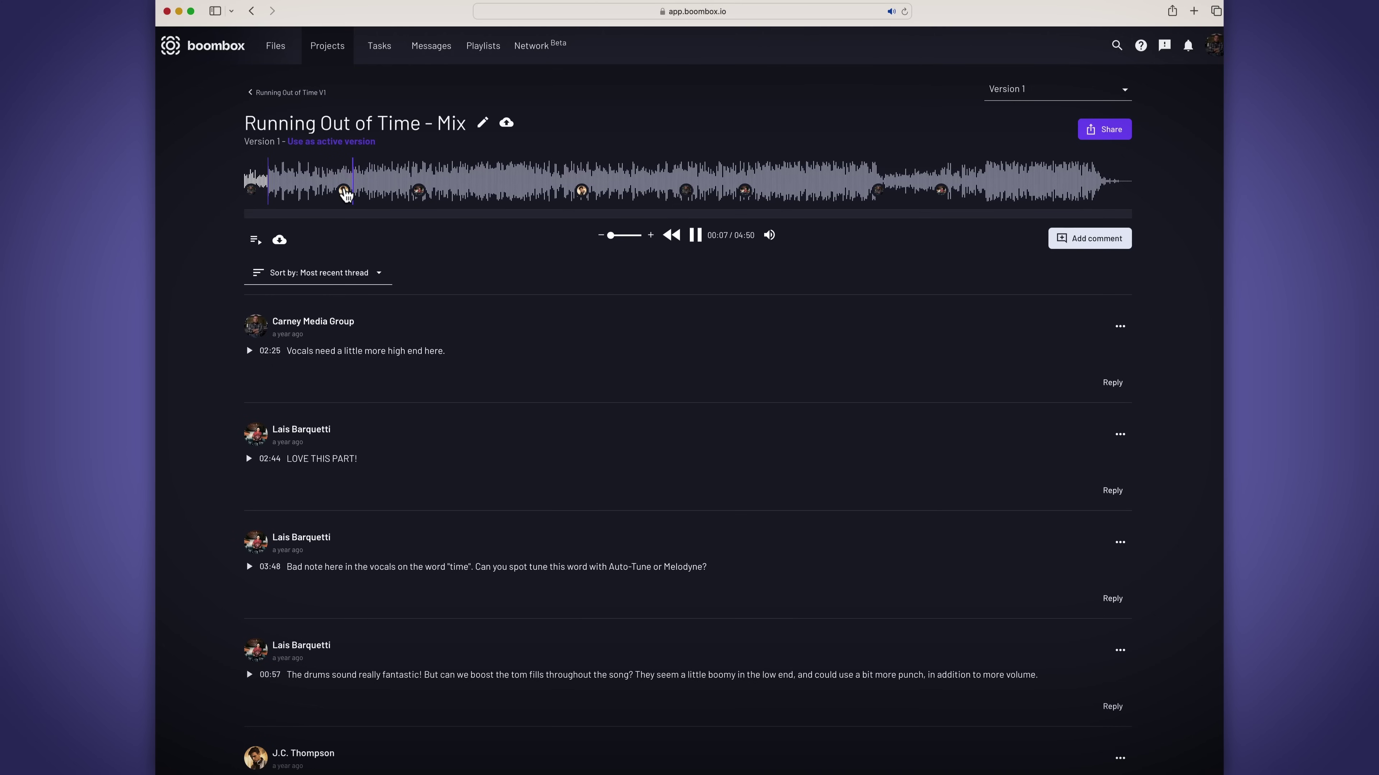
{"action": "scroll", "coordinate": [345, 194], "scroll_direction": "down", "scroll_amount": 6}
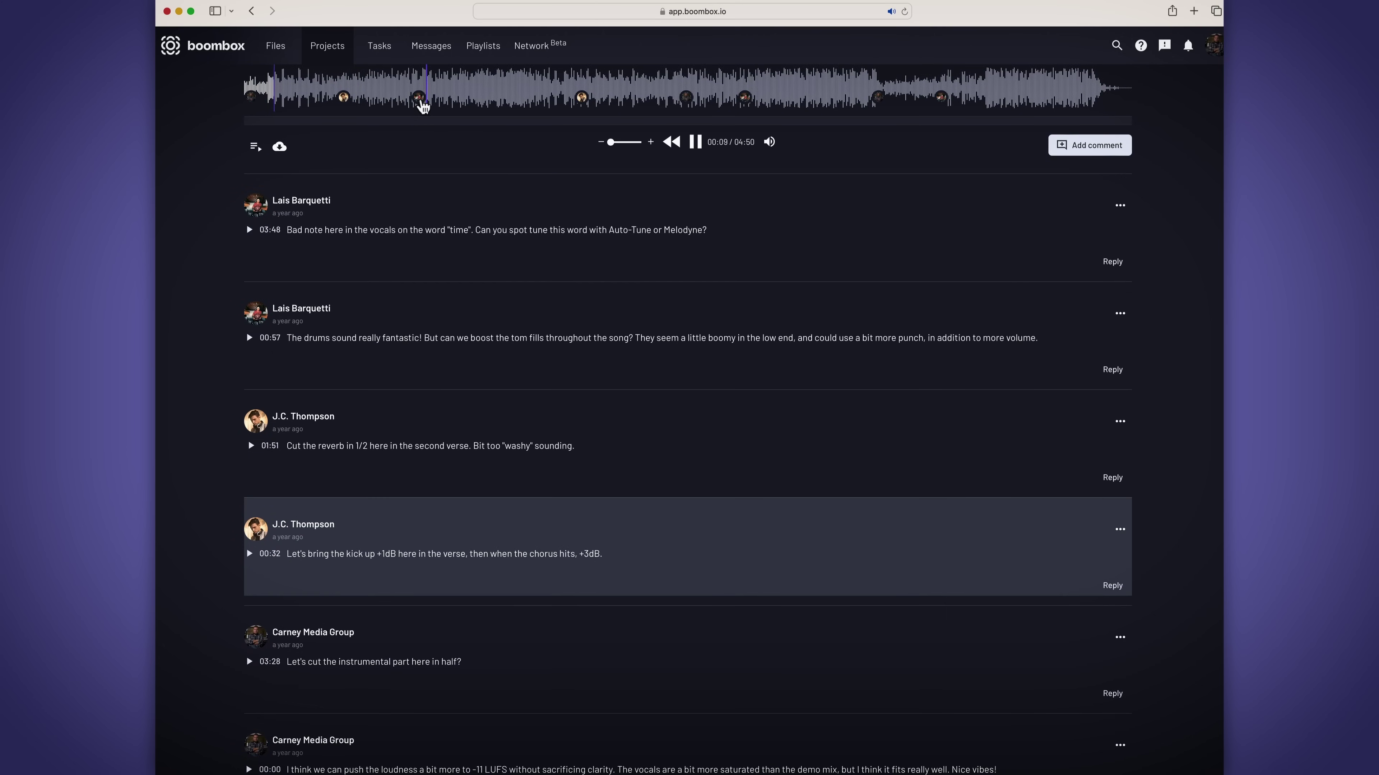
{"action": "scroll", "coordinate": [441, 221], "scroll_direction": "up", "scroll_amount": 2}
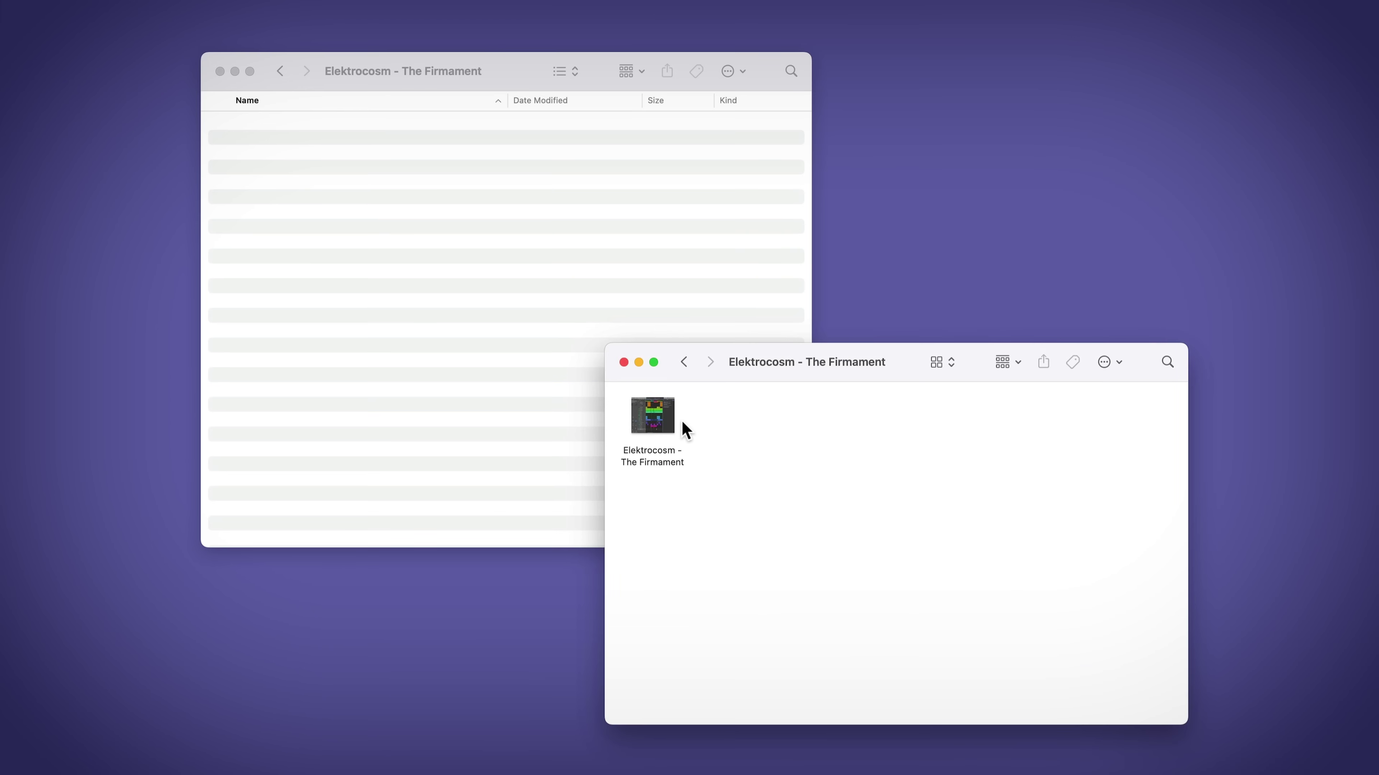
Transfer the Elektrocosm - The Firmament project file into the other, empty Elektrocosm - The Firmament folder.
{"action": "left_click_drag", "start_coordinate": [681, 426], "coordinate": [482, 232]}
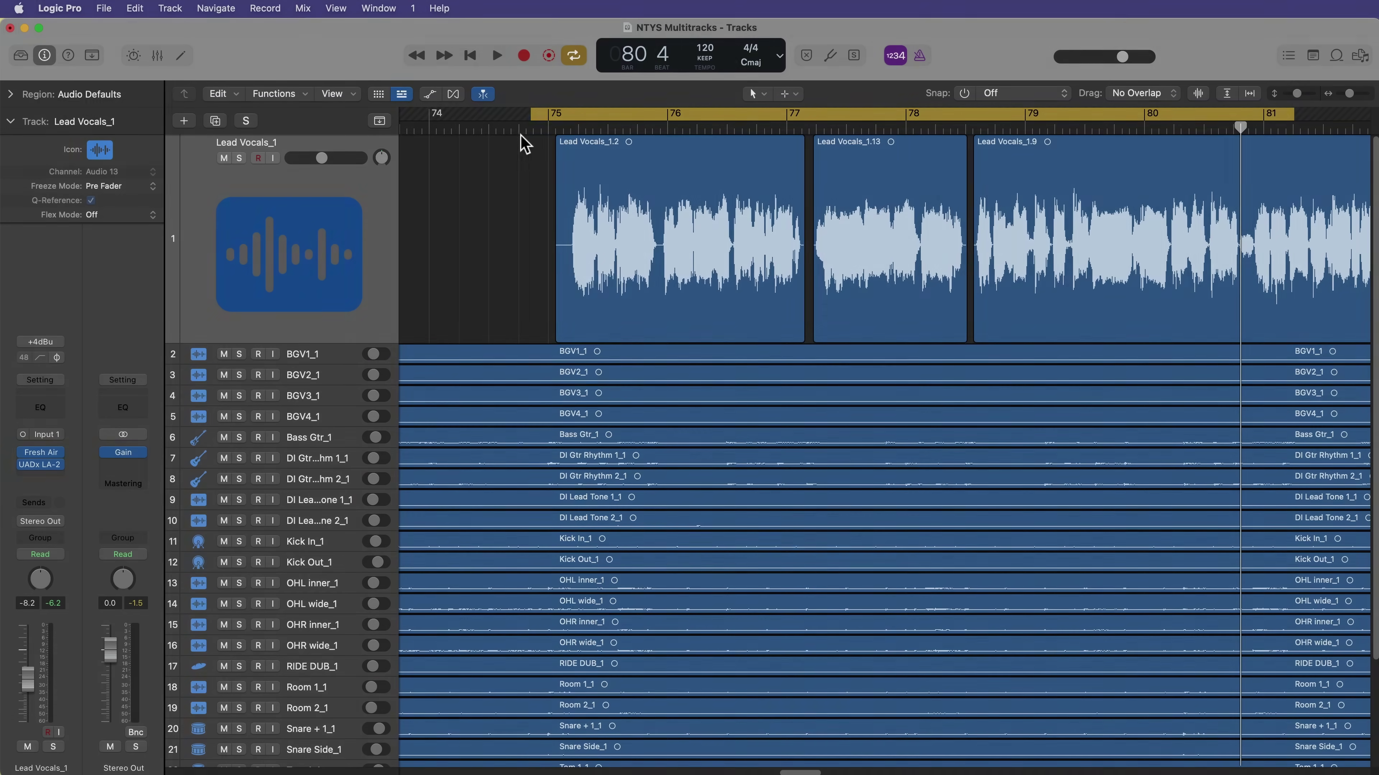
Play the song from just before bar 75 and raise the Lead Vocals_1 fader to -4.9 dB.
{"action": "left_click", "coordinate": [519, 135]}
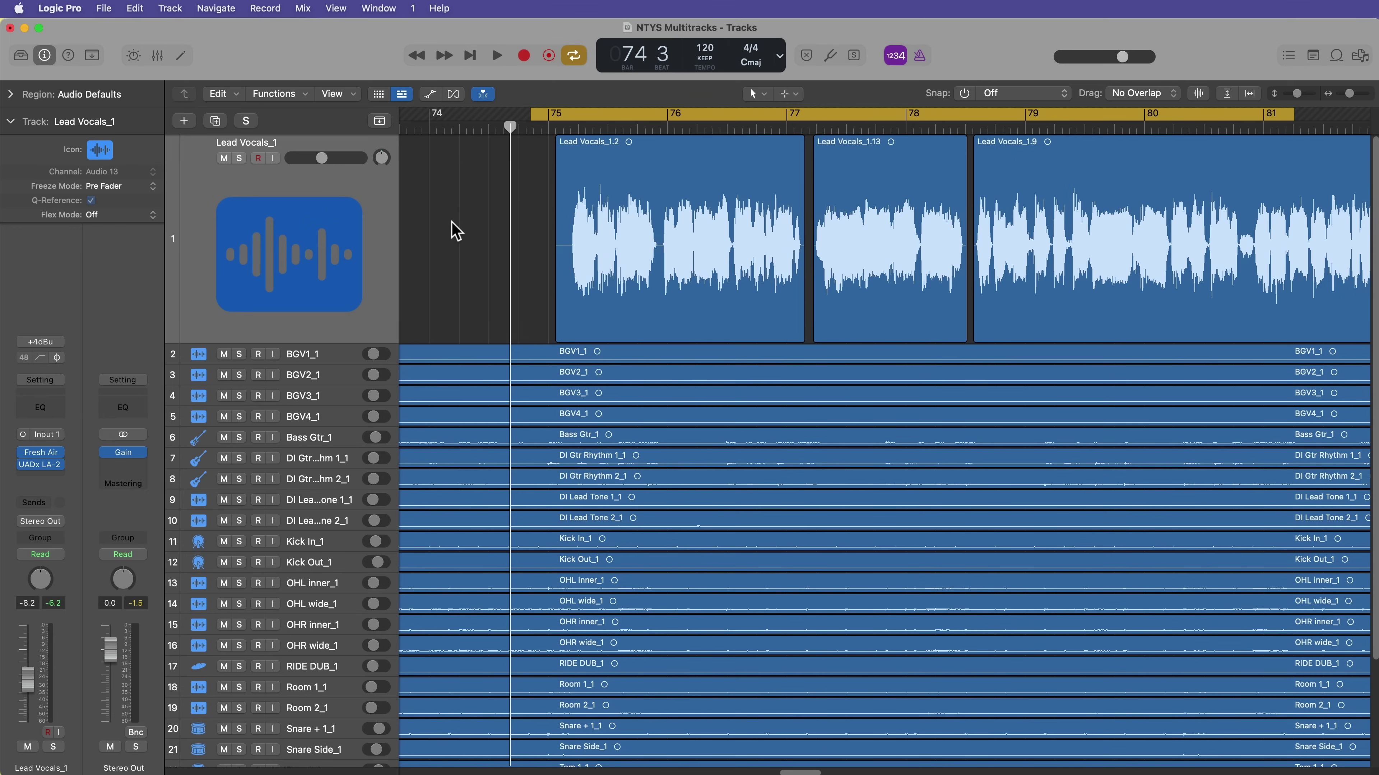
{"action": "key", "text": "x"}
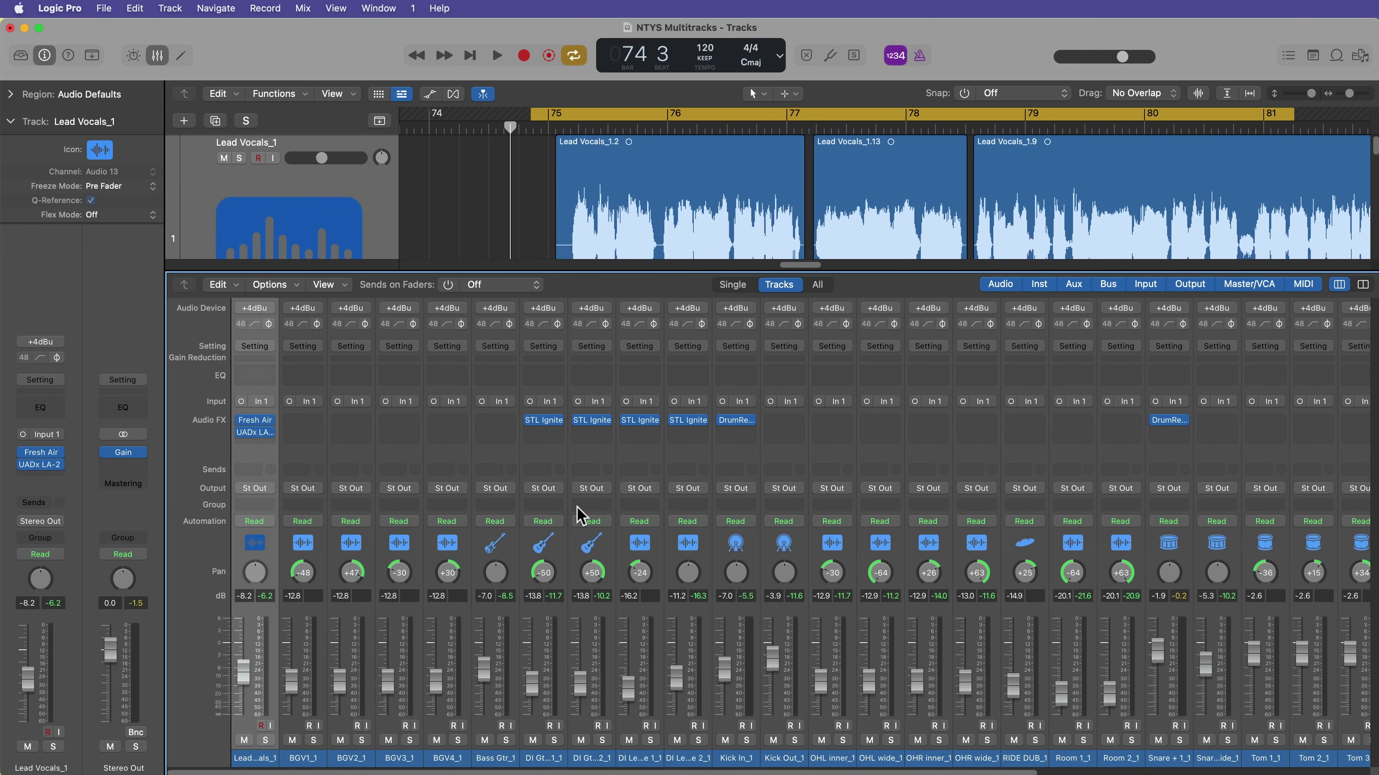
{"action": "key", "text": "x"}
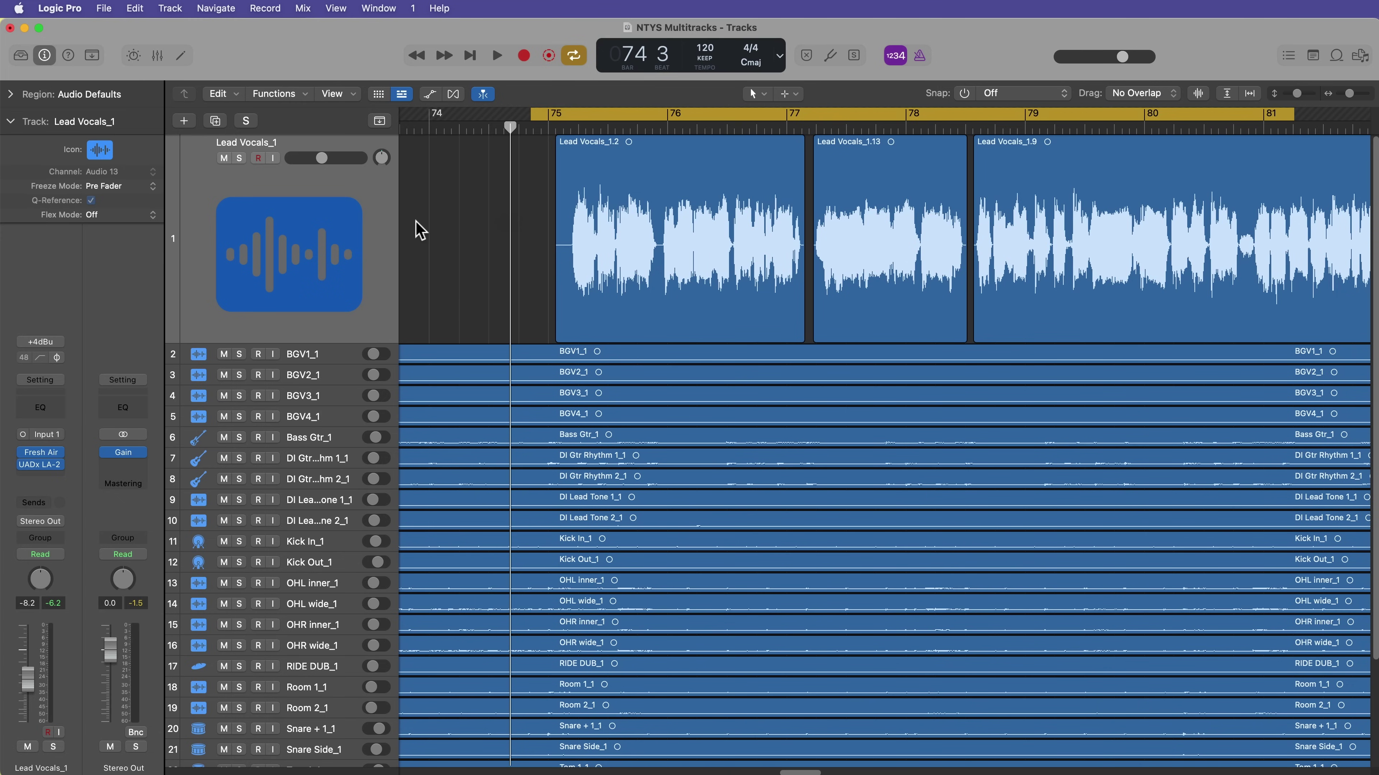
{"action": "key", "text": "space"}
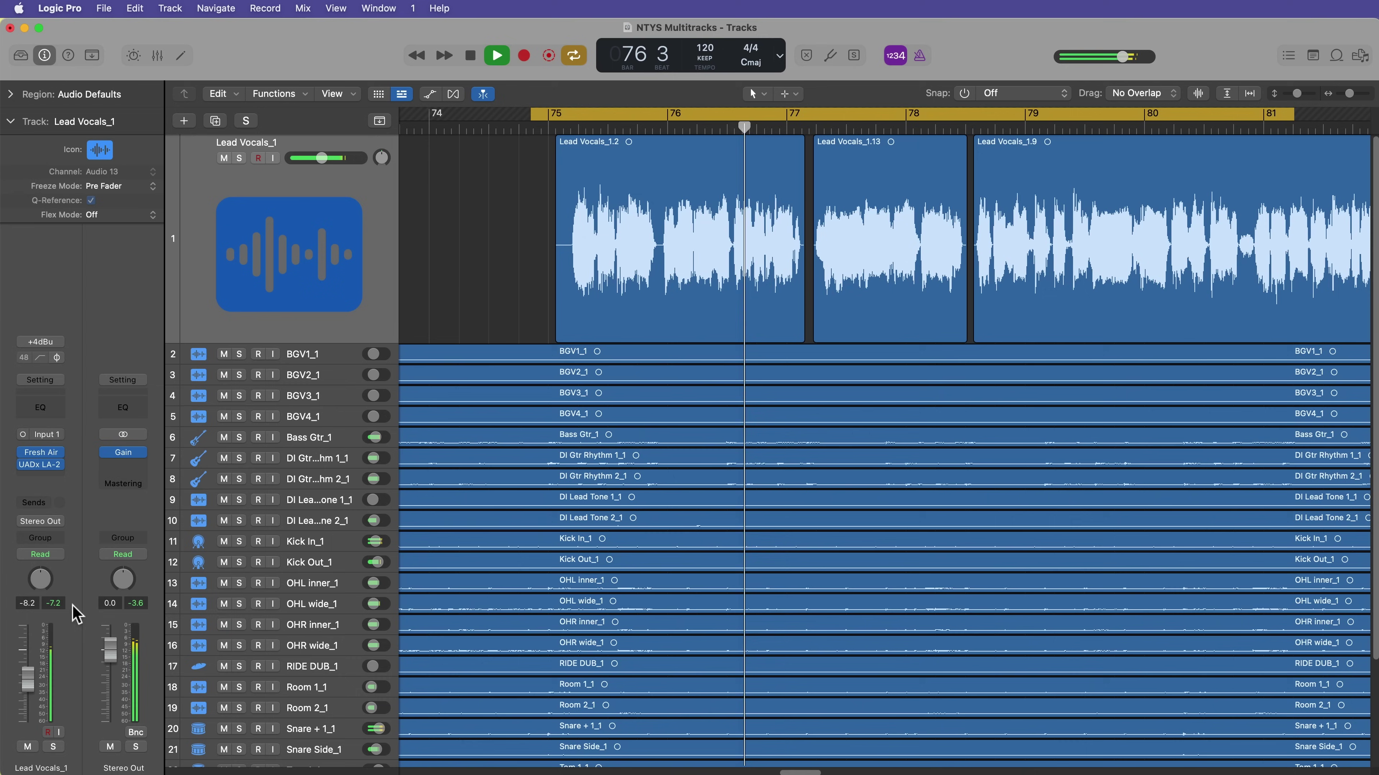
{"action": "left_click_drag", "start_coordinate": [27, 680], "coordinate": [30, 672]}
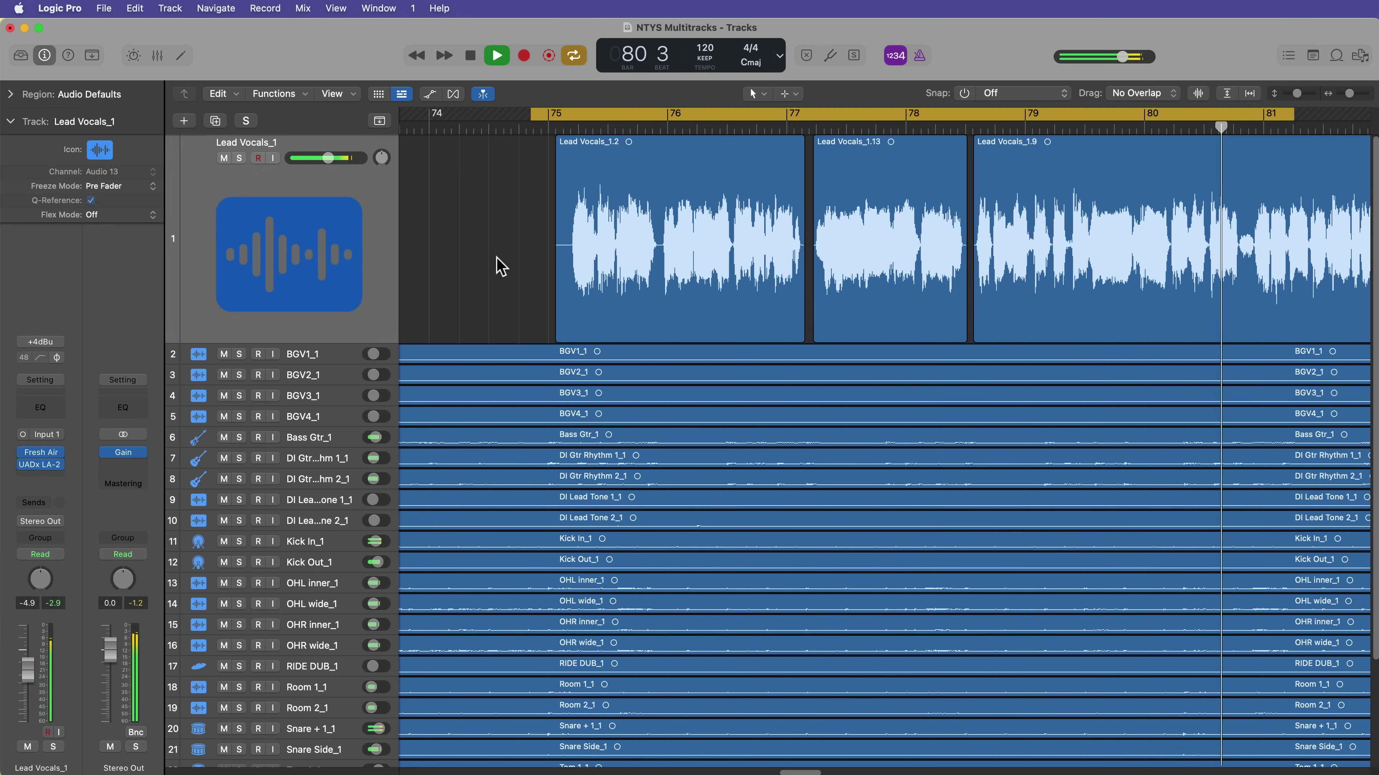
{"action": "key", "text": "space"}
Set the cycle range from about 77 4 to bar 81 and play that section.
{"action": "left_click", "coordinate": [939, 112]}
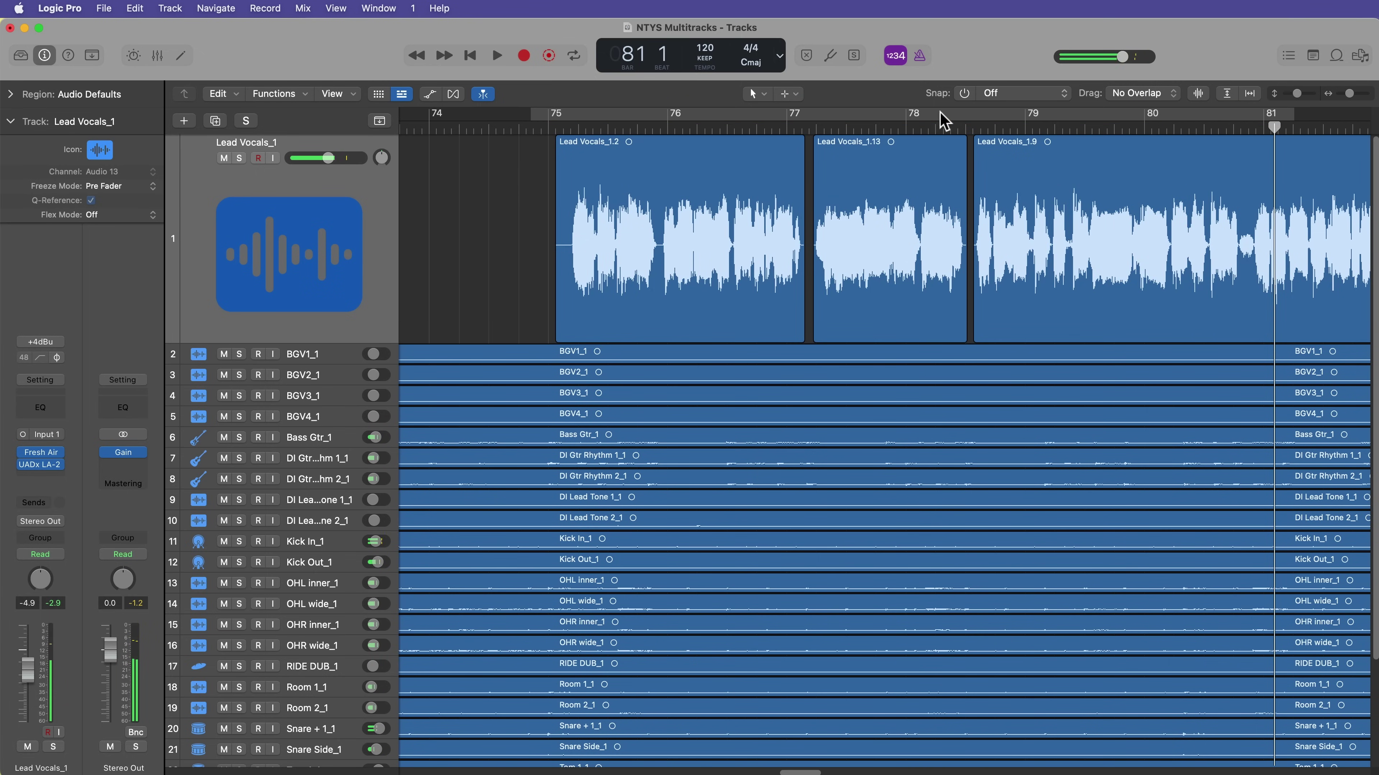
{"action": "left_click_drag", "start_coordinate": [940, 115], "coordinate": [1230, 121]}
{"action": "key", "text": "cmd+Right"}
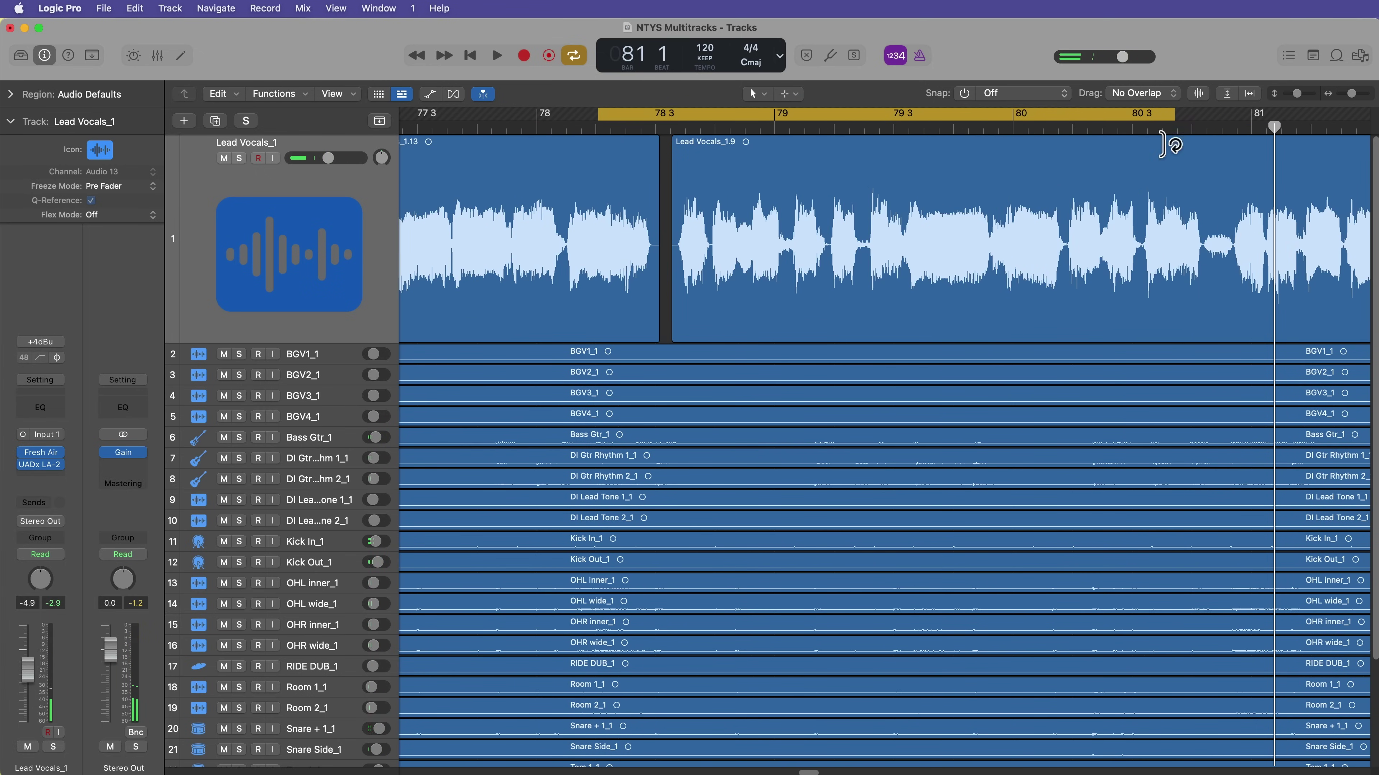
{"action": "left_click", "coordinate": [593, 125]}
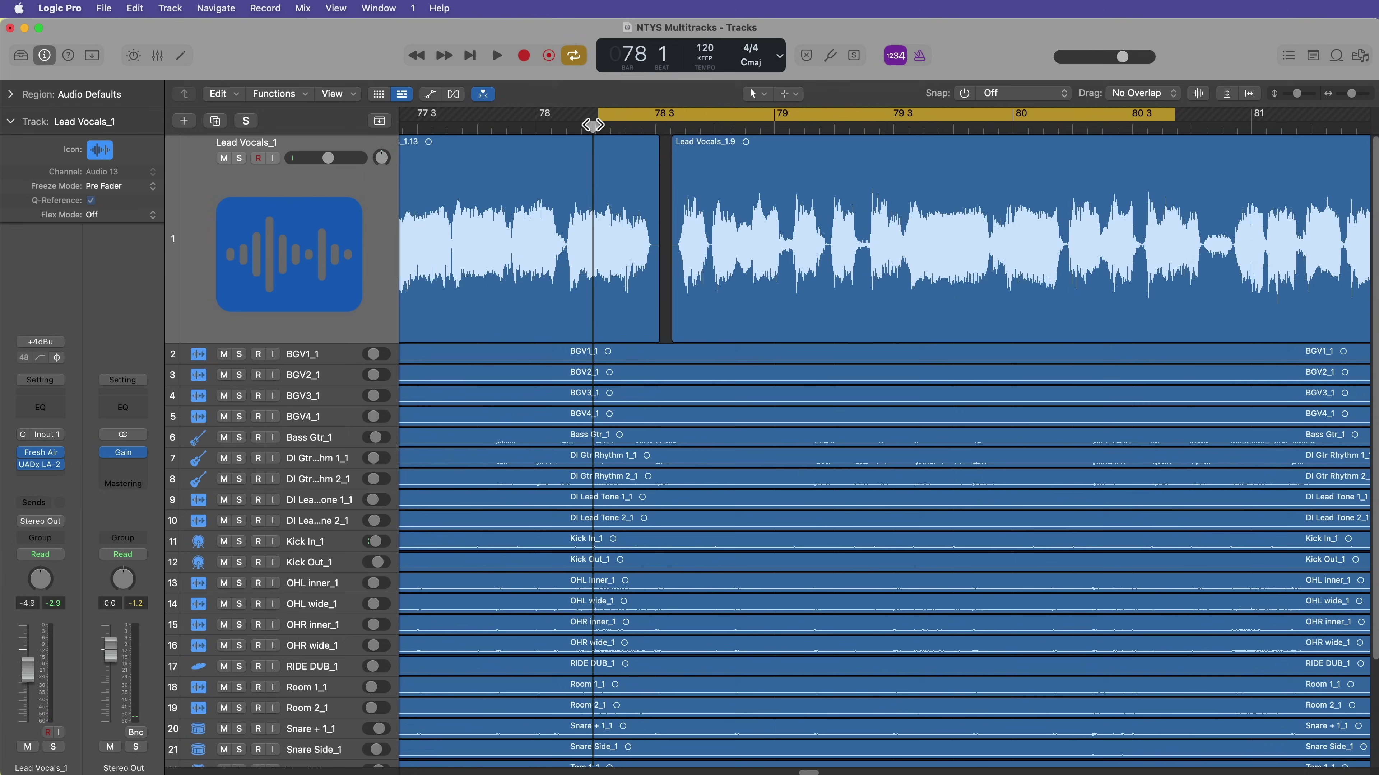
{"action": "left_click_drag", "start_coordinate": [486, 114], "coordinate": [1249, 126]}
{"action": "key", "text": "space"}
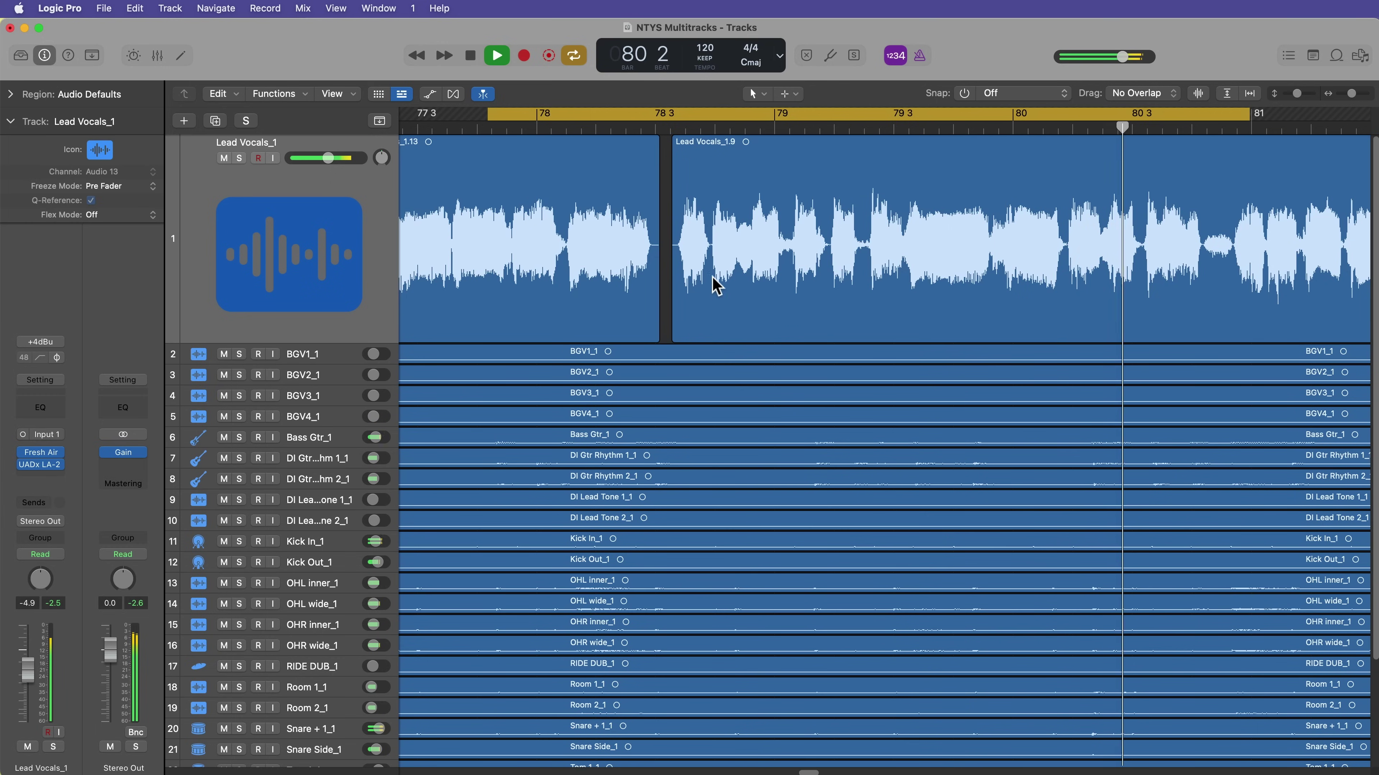
{"action": "key", "text": "space"}
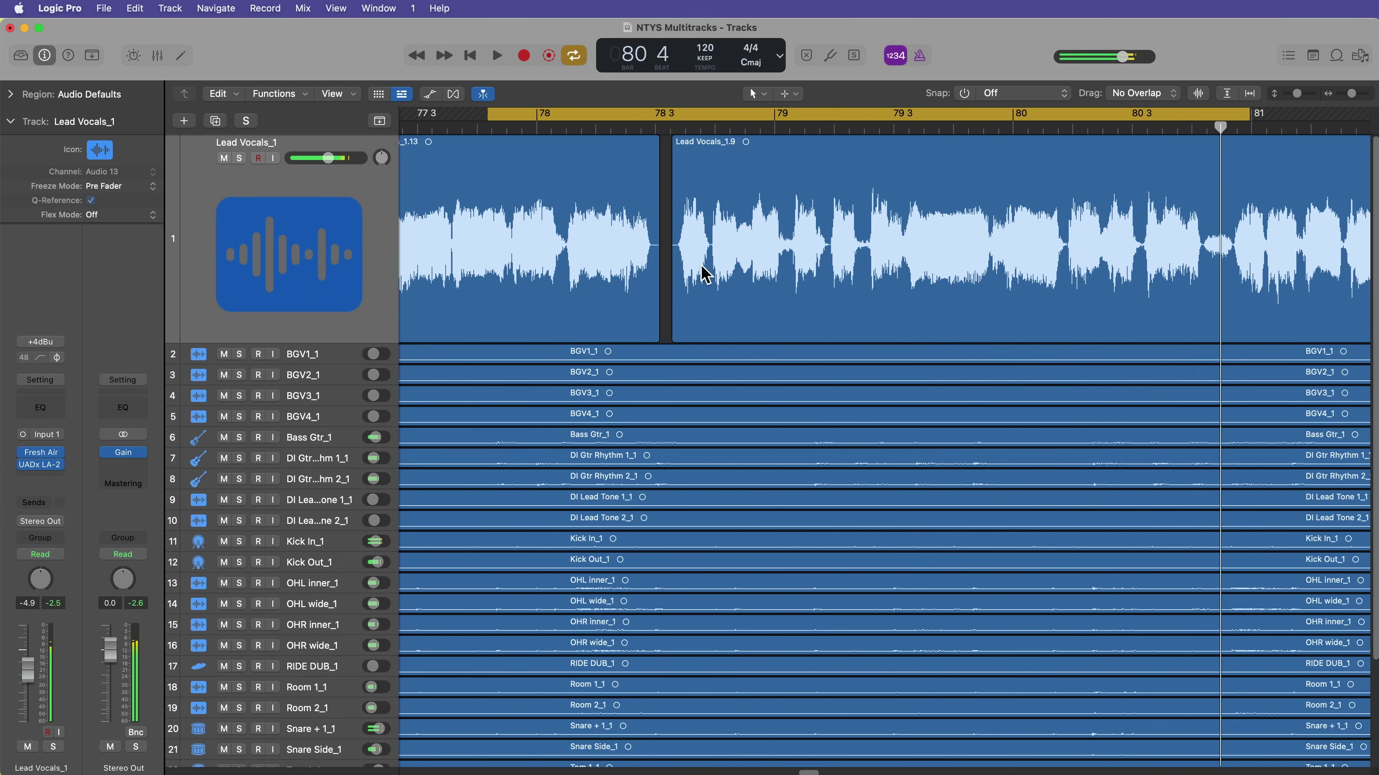
Split off the opening words of the Lead Vocals_1.9 region between 78 3 and 78 4 3, and mute that piece.
{"action": "left_click", "coordinate": [667, 124]}
{"action": "key", "text": "super+Right"}
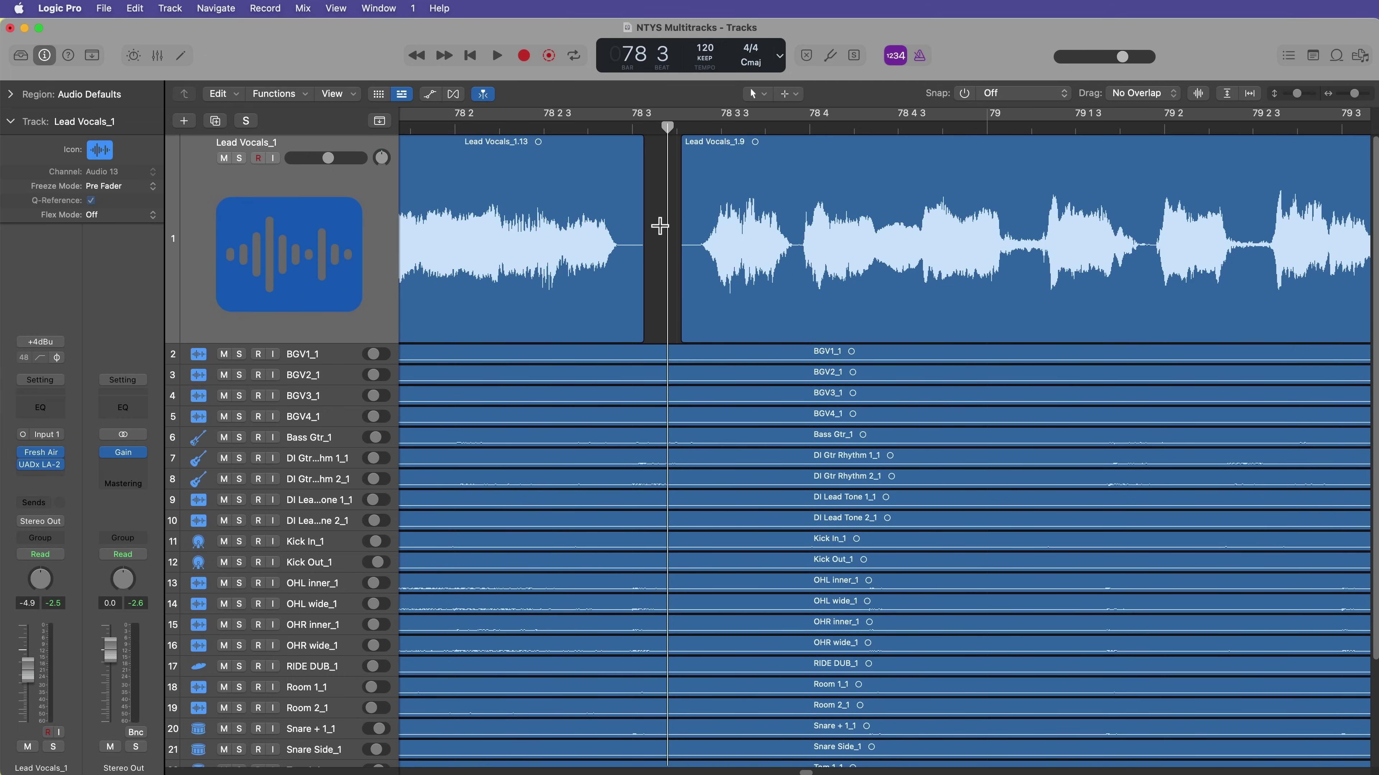
{"action": "left_click_drag", "start_coordinate": [660, 226], "coordinate": [879, 267]}
{"action": "left_click", "coordinate": [853, 268]}
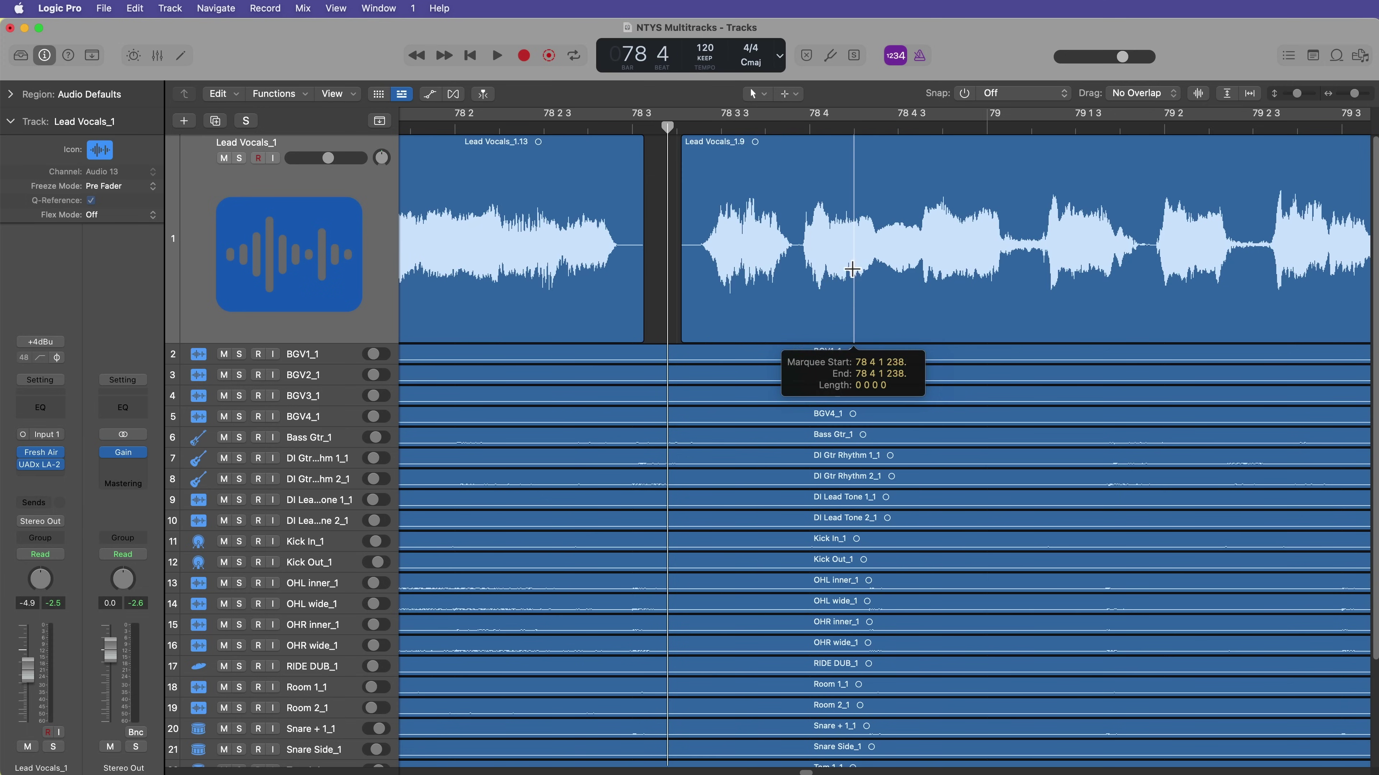
{"action": "left_click_drag", "start_coordinate": [673, 265], "coordinate": [873, 270]}
{"action": "left_click", "coordinate": [825, 287]}
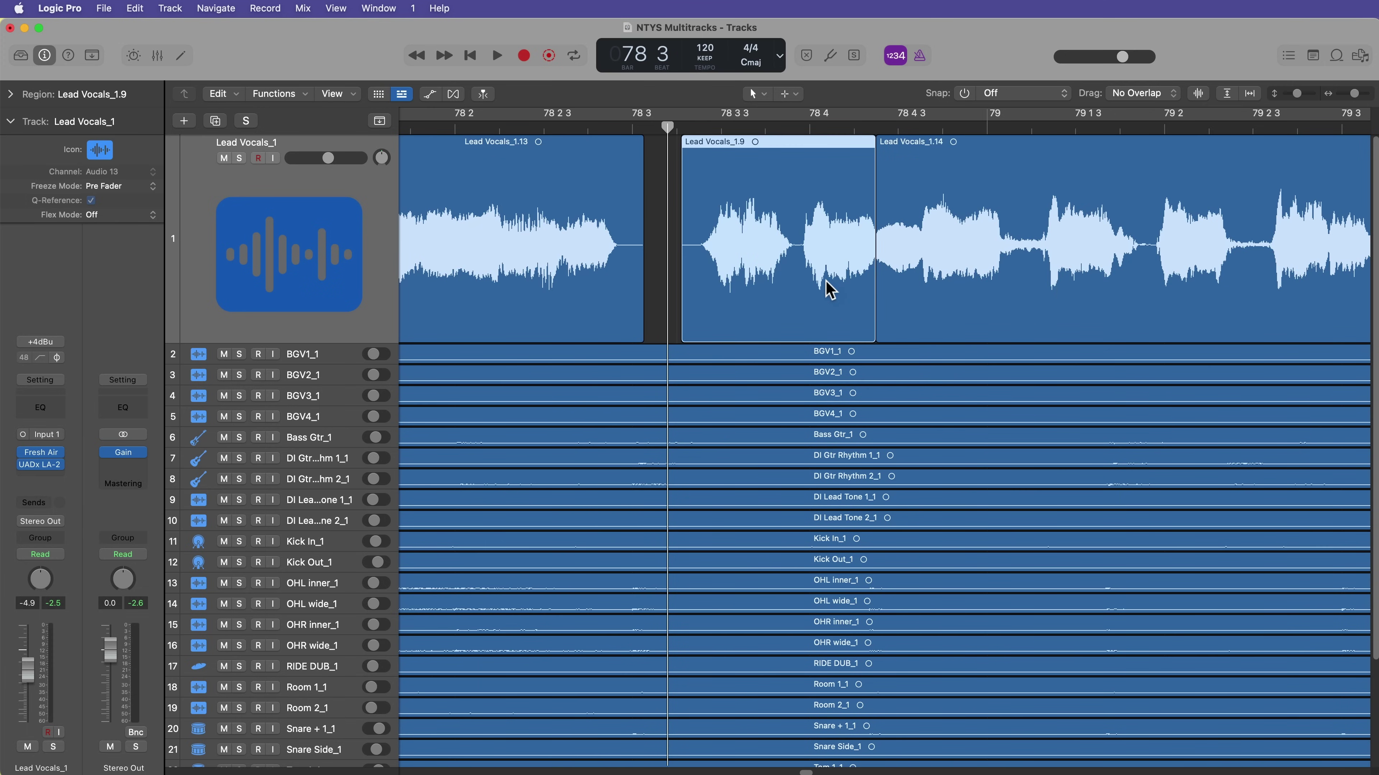
{"action": "key", "text": "ctrl+m"}
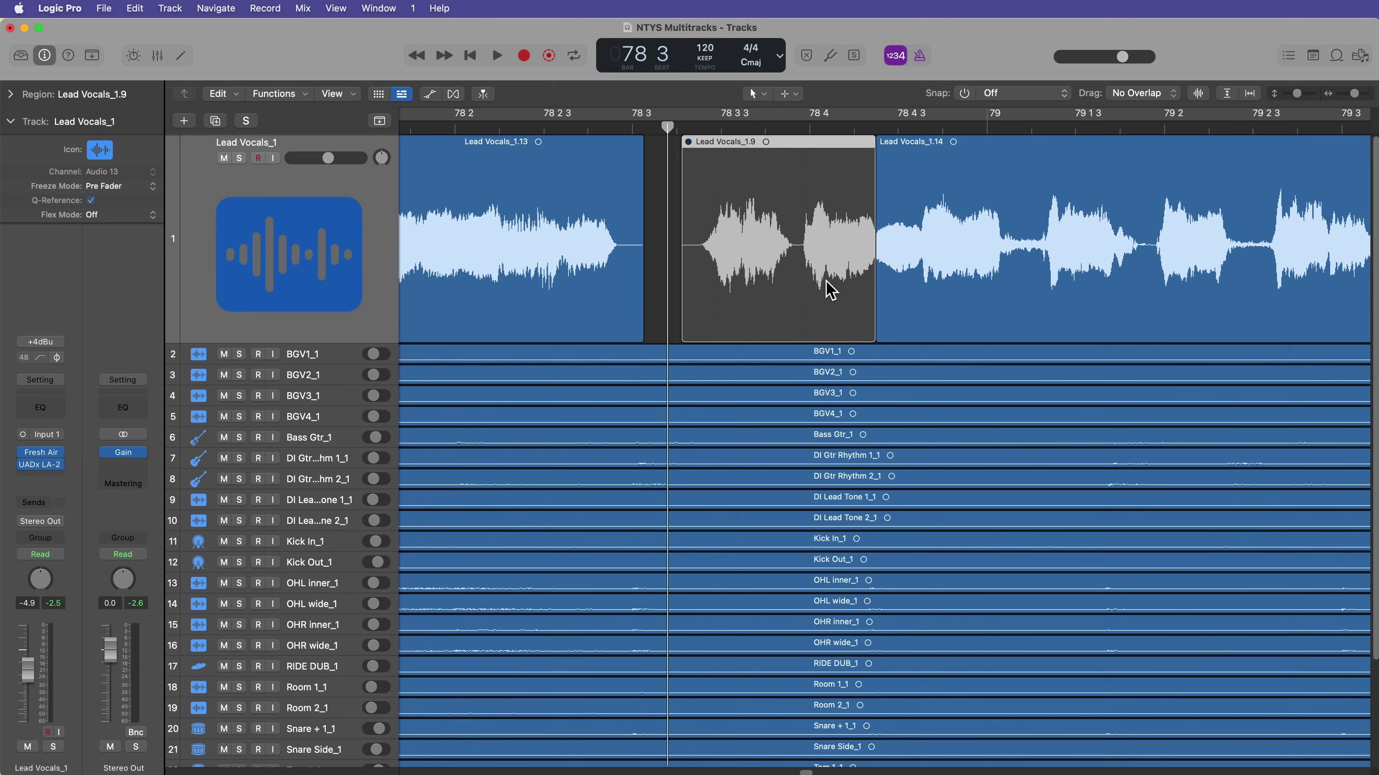
Play the song from about bar 78 to hear the passage with the short vocal piece muted.
{"action": "key", "text": "super+Left"}
{"action": "key", "text": "super+Left"}
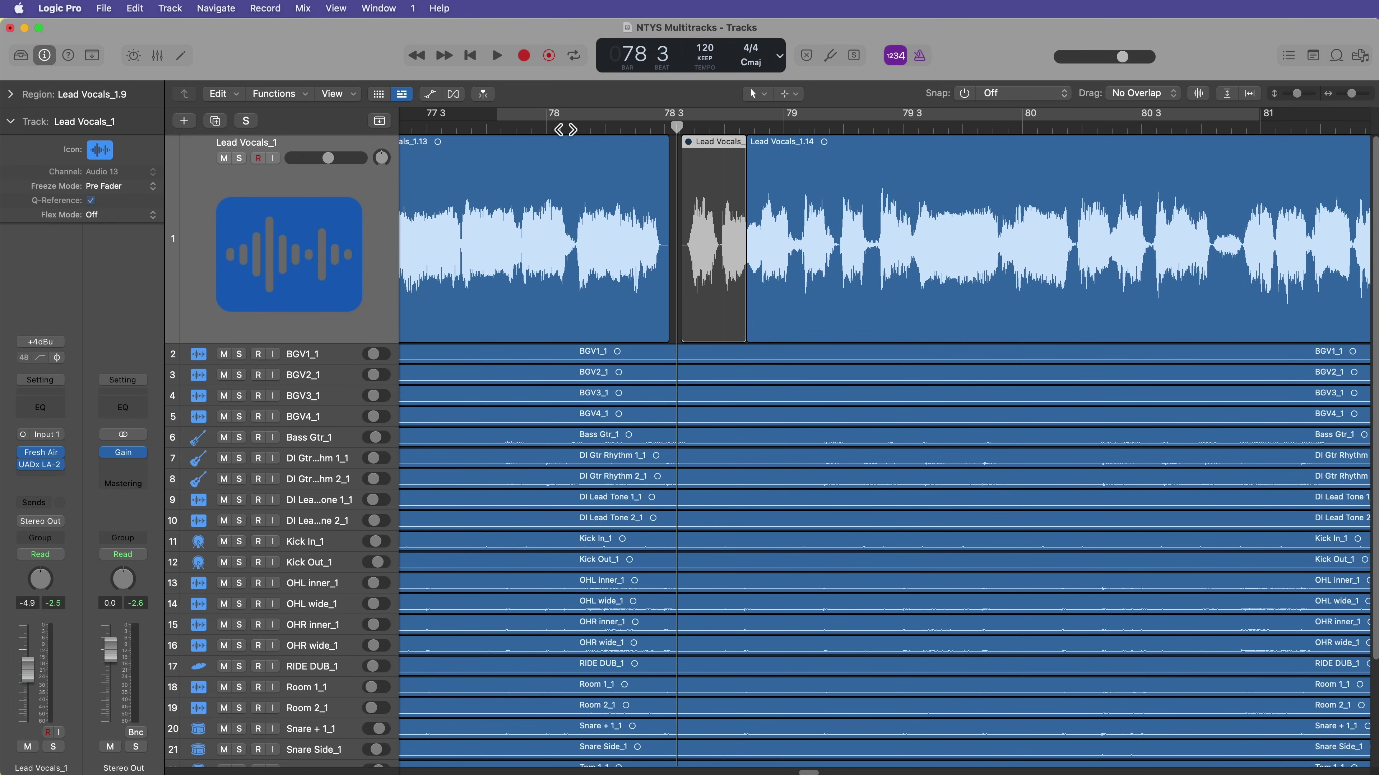
{"action": "left_click", "coordinate": [565, 129]}
{"action": "key", "text": "space"}
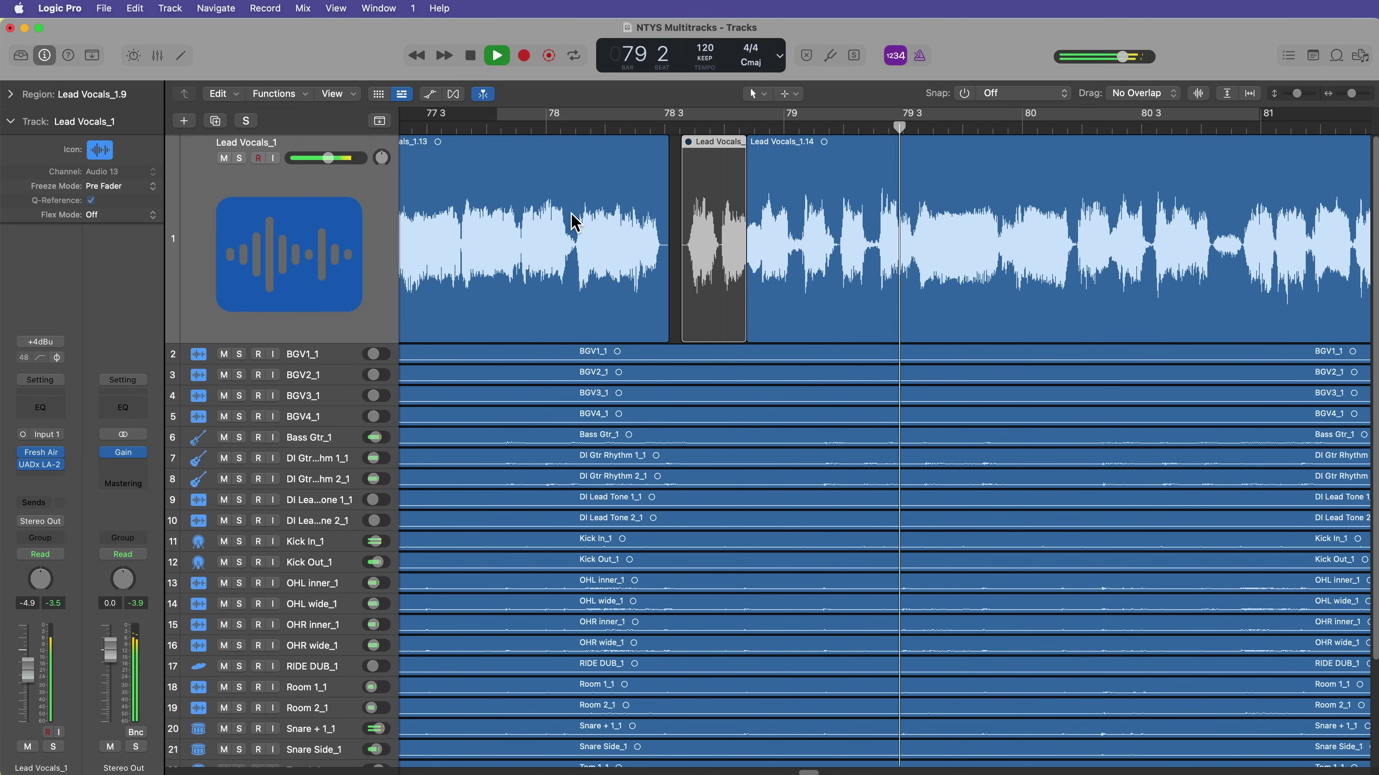
{"action": "key", "text": "space"}
Unmute the short vocal piece and undo the split of the Lead Vocals_1.9 region.
{"action": "key", "text": "m"}
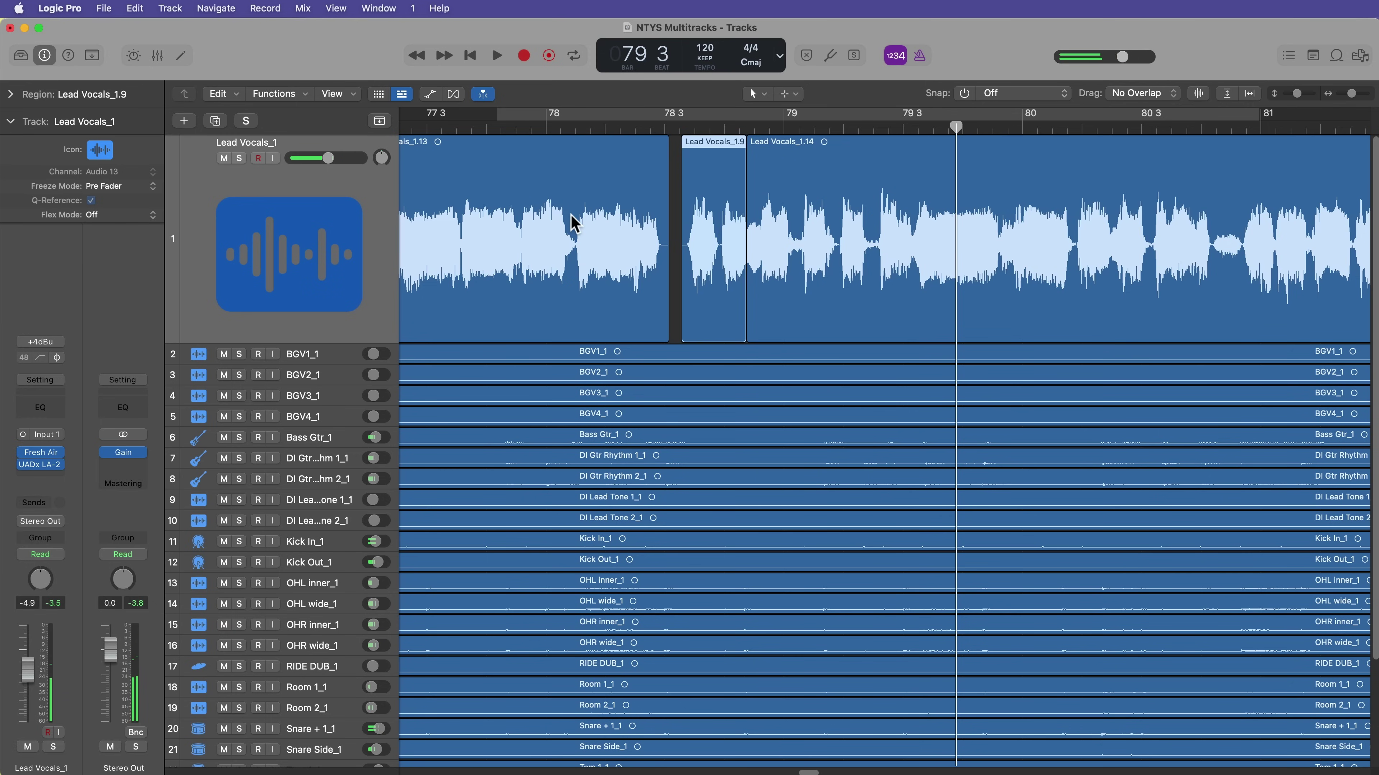
{"action": "key", "text": "super+z"}
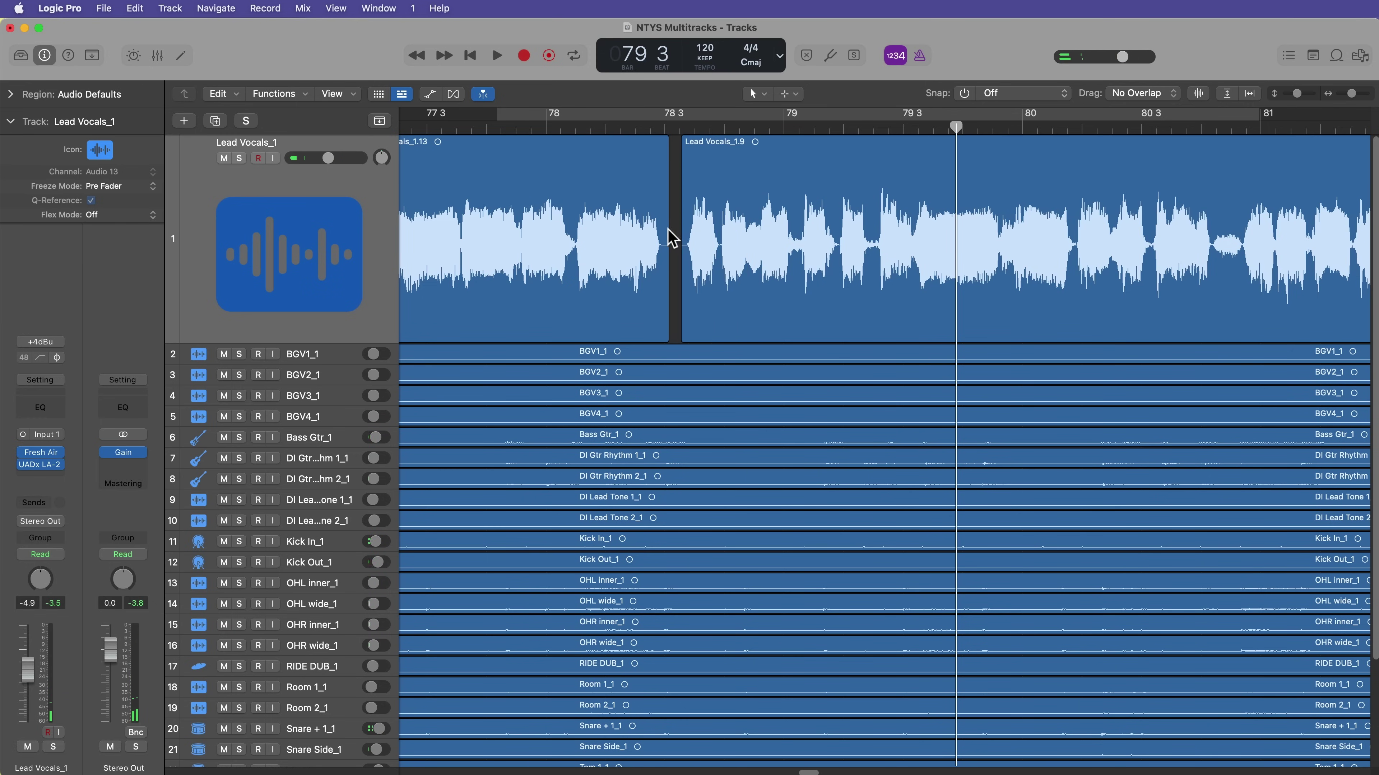
{"action": "key", "text": "super+Right"}
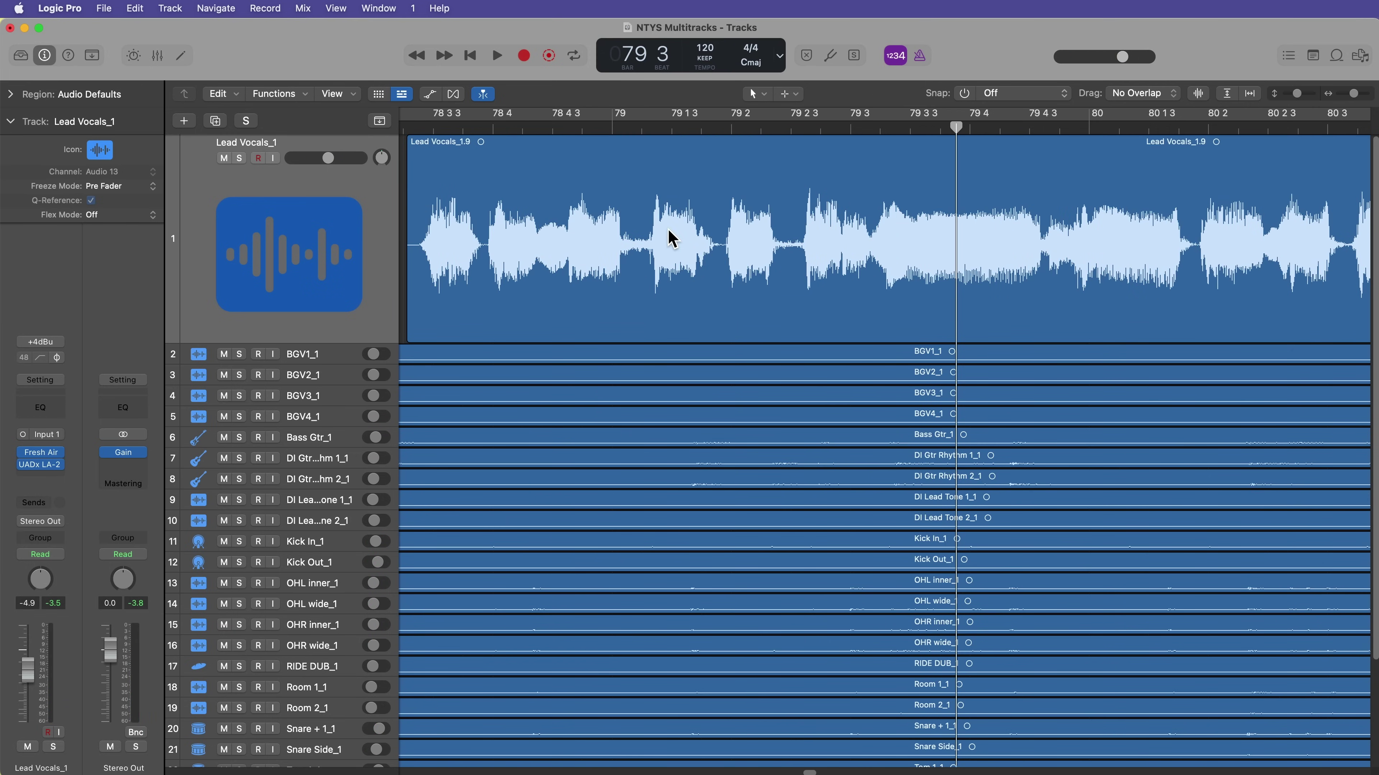
{"action": "key", "text": "super+Left"}
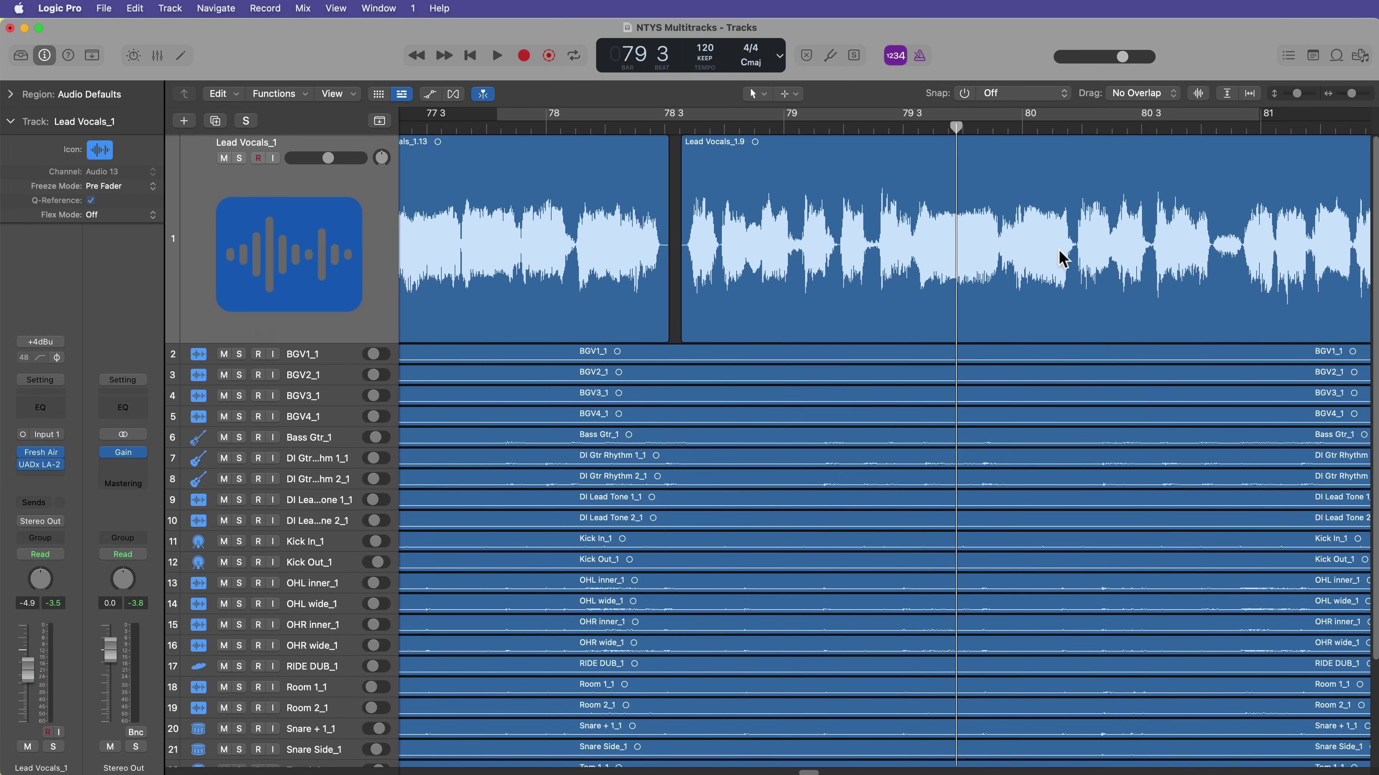
Create one new audio track directly below the Lead Vocals_1 track.
{"action": "left_click", "coordinate": [675, 130]}
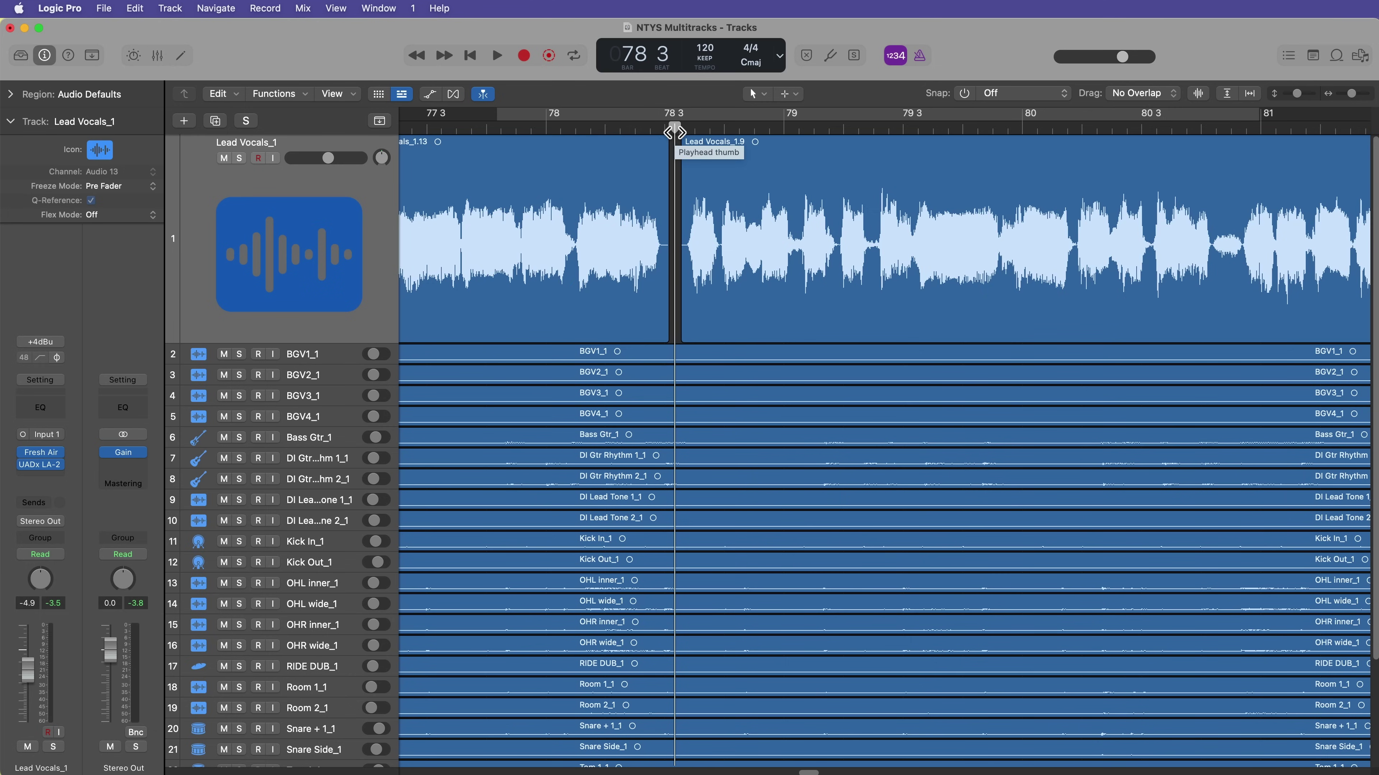
{"action": "left_click_drag", "start_coordinate": [675, 132], "coordinate": [505, 130]}
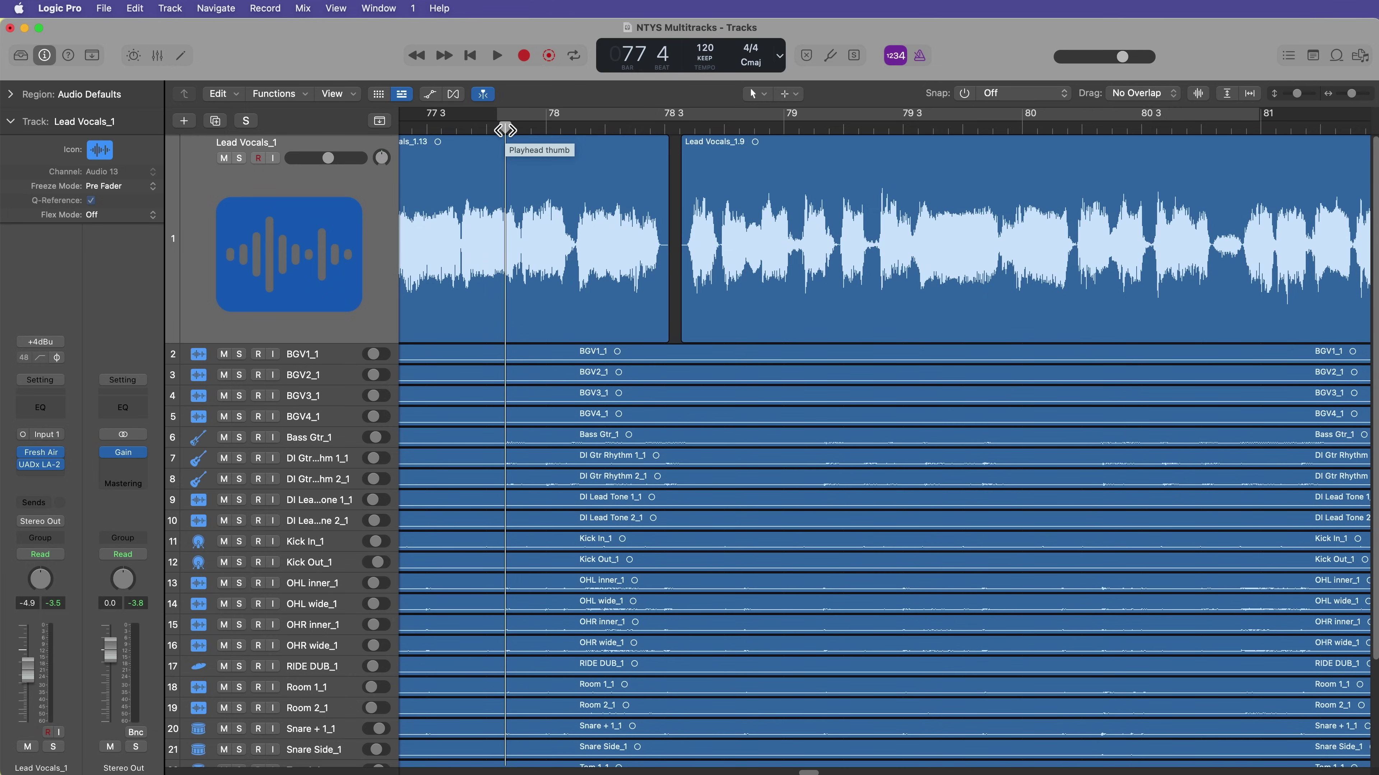
{"action": "left_click", "coordinate": [302, 206]}
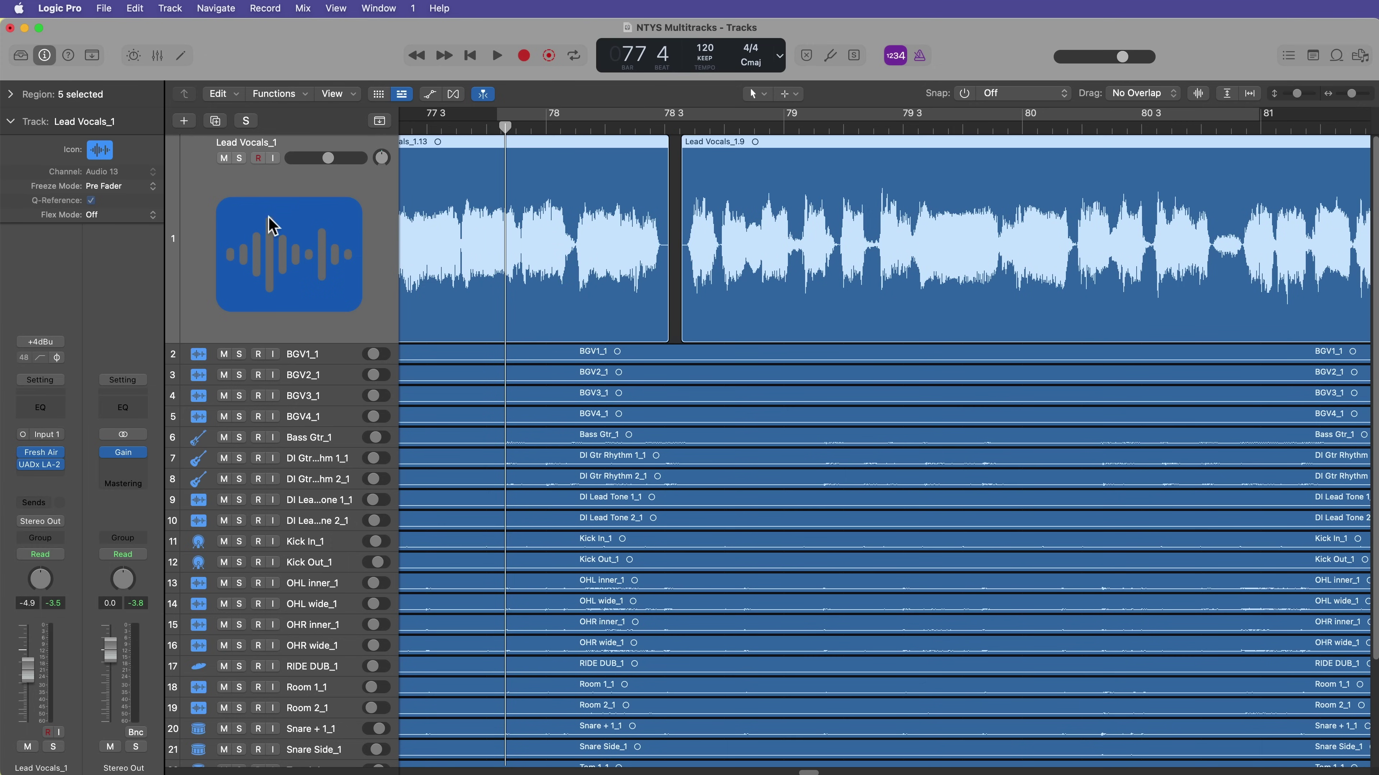
{"action": "left_click", "coordinate": [183, 121]}
{"action": "key", "text": "Right"}
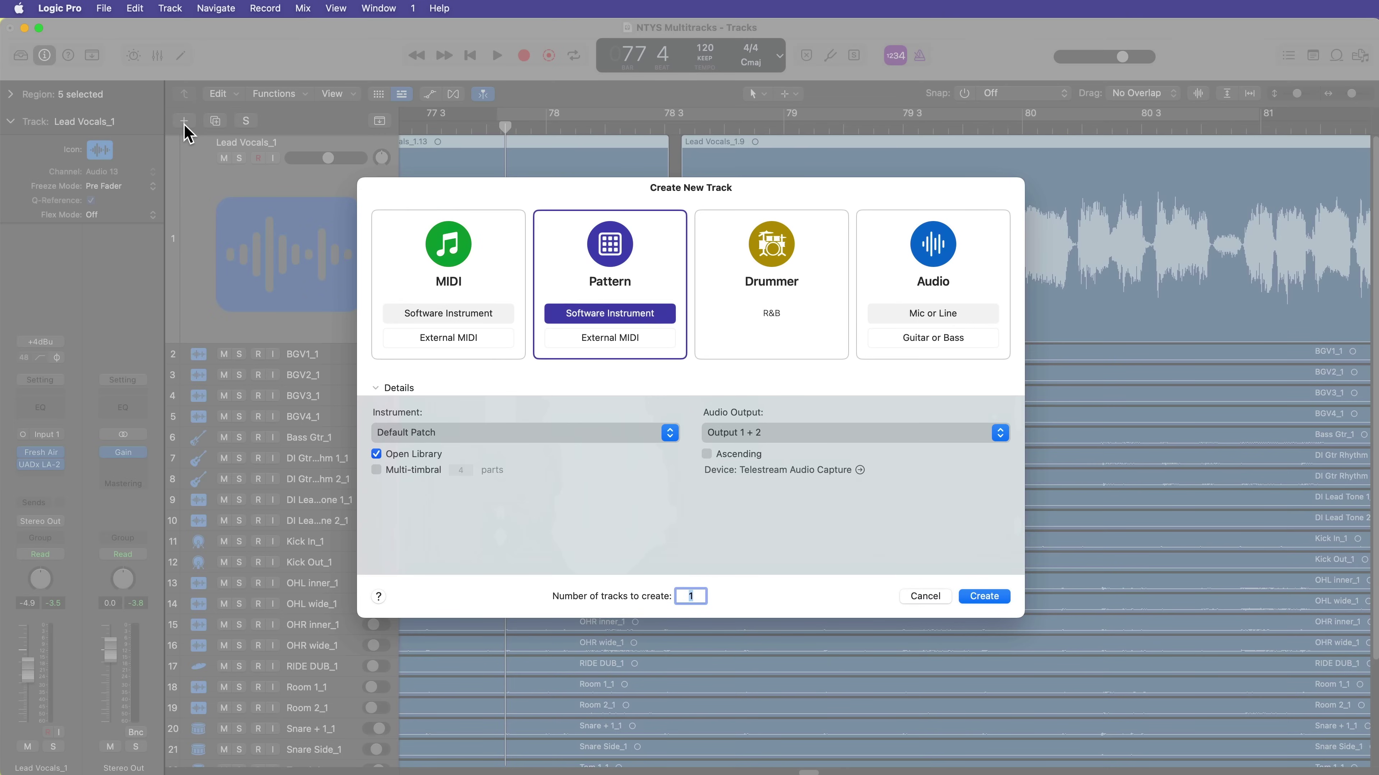
{"action": "key", "text": "Right"}
{"action": "key", "text": "Right"}
{"action": "key", "text": "Return"}
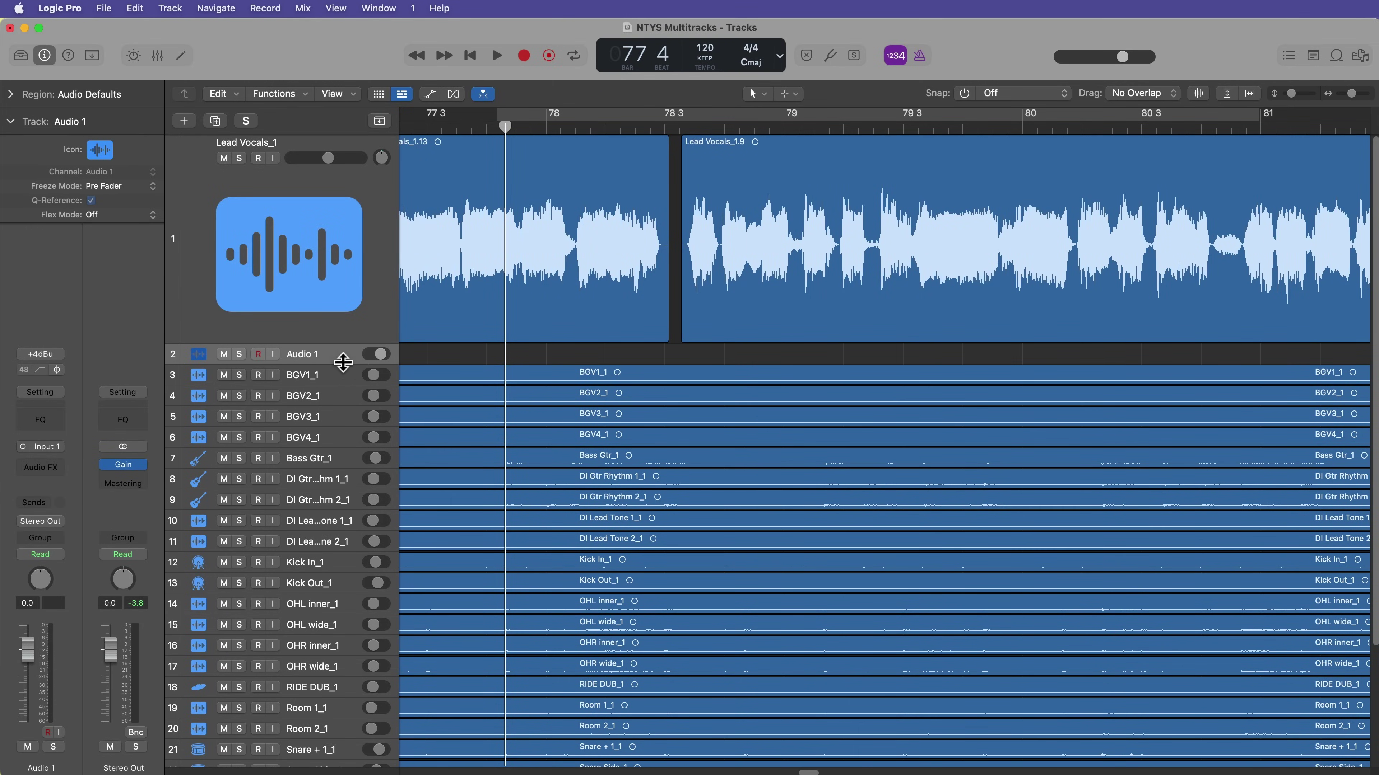
Enlarge the new audio track's height and rename the track "Clean Sidechain".
{"action": "left_click_drag", "start_coordinate": [345, 363], "coordinate": [353, 492]}
{"action": "double_click", "coordinate": [234, 352]}
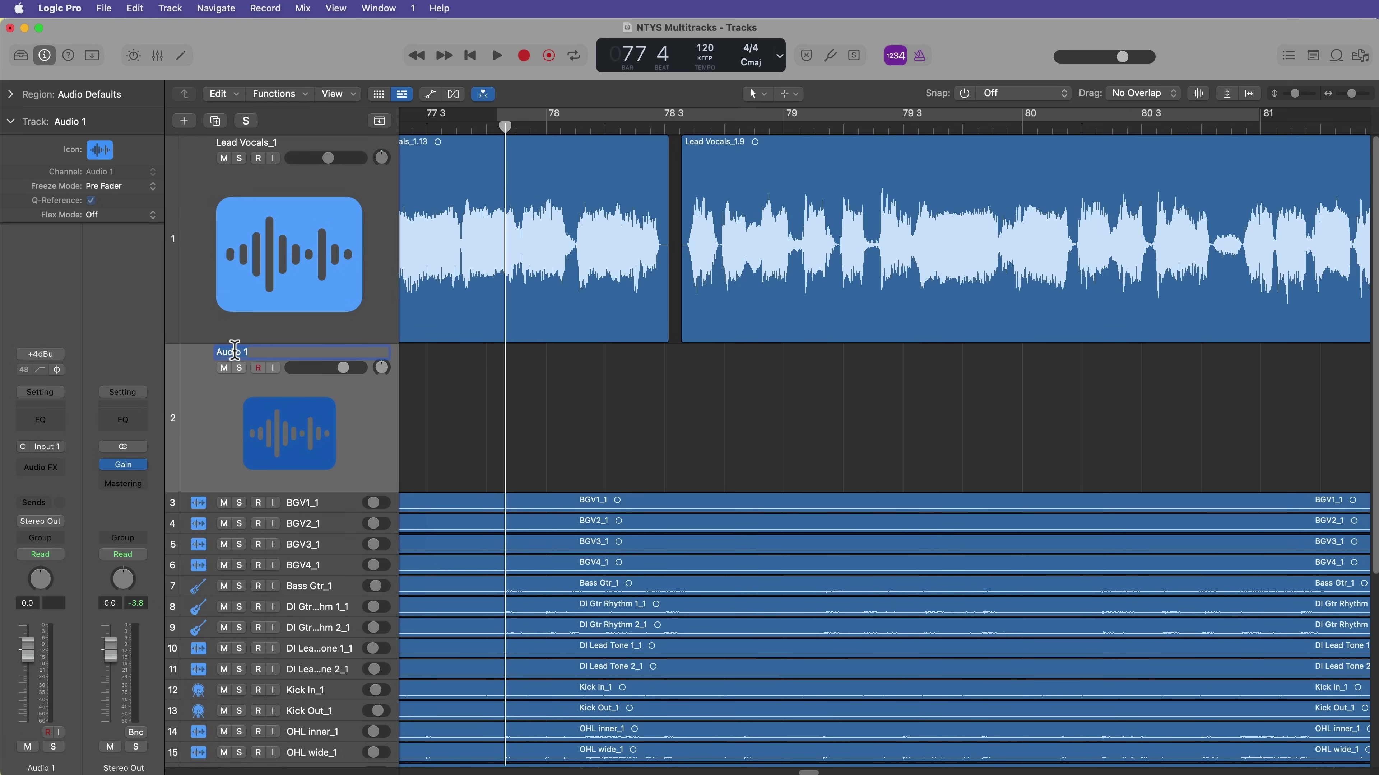
{"action": "type", "text": "Clean Sidechain"}
{"action": "key", "text": "Return"}
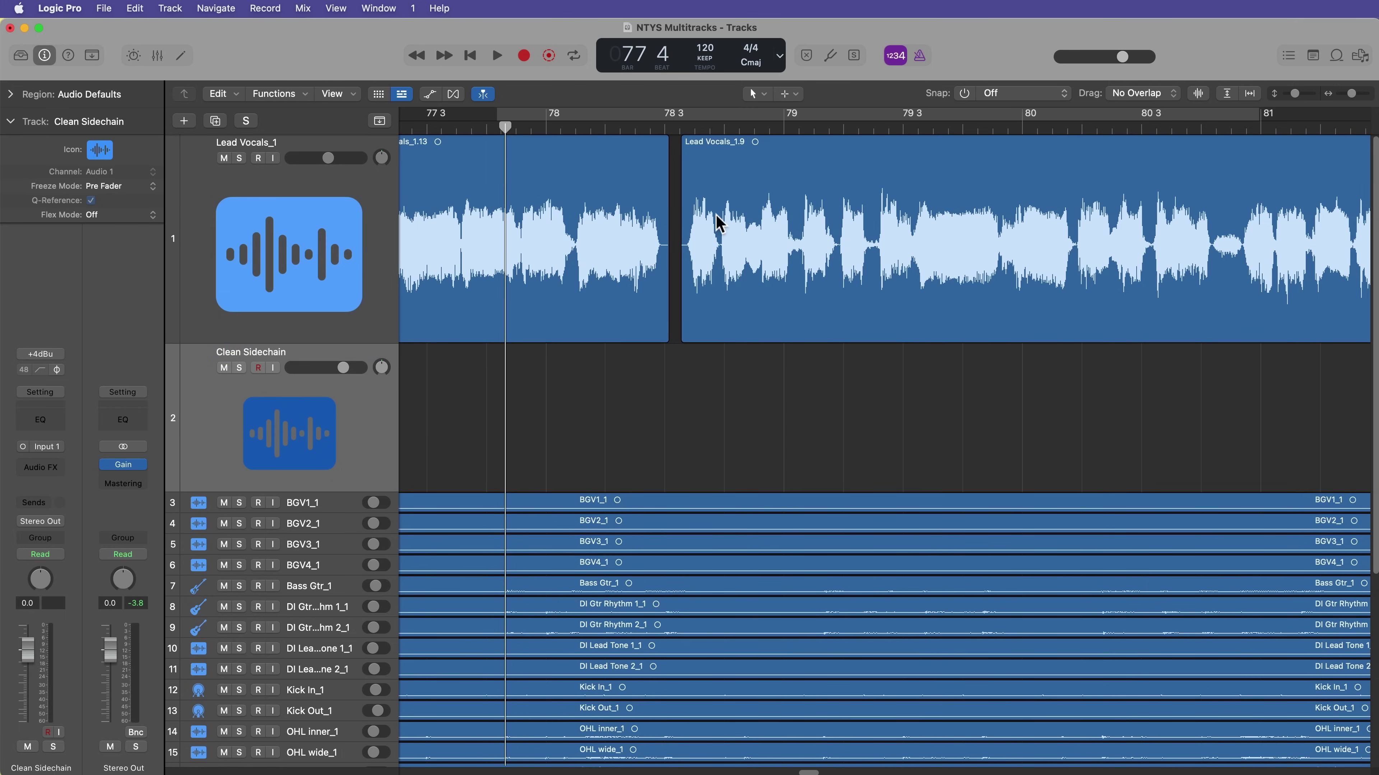
Split the Lead Vocals_1.9 region between 78 4 and 78 4 3 to isolate its opening words.
{"action": "left_click", "coordinate": [716, 129]}
{"action": "scroll", "coordinate": [715, 129], "scroll_direction": "up", "scroll_amount": 5}
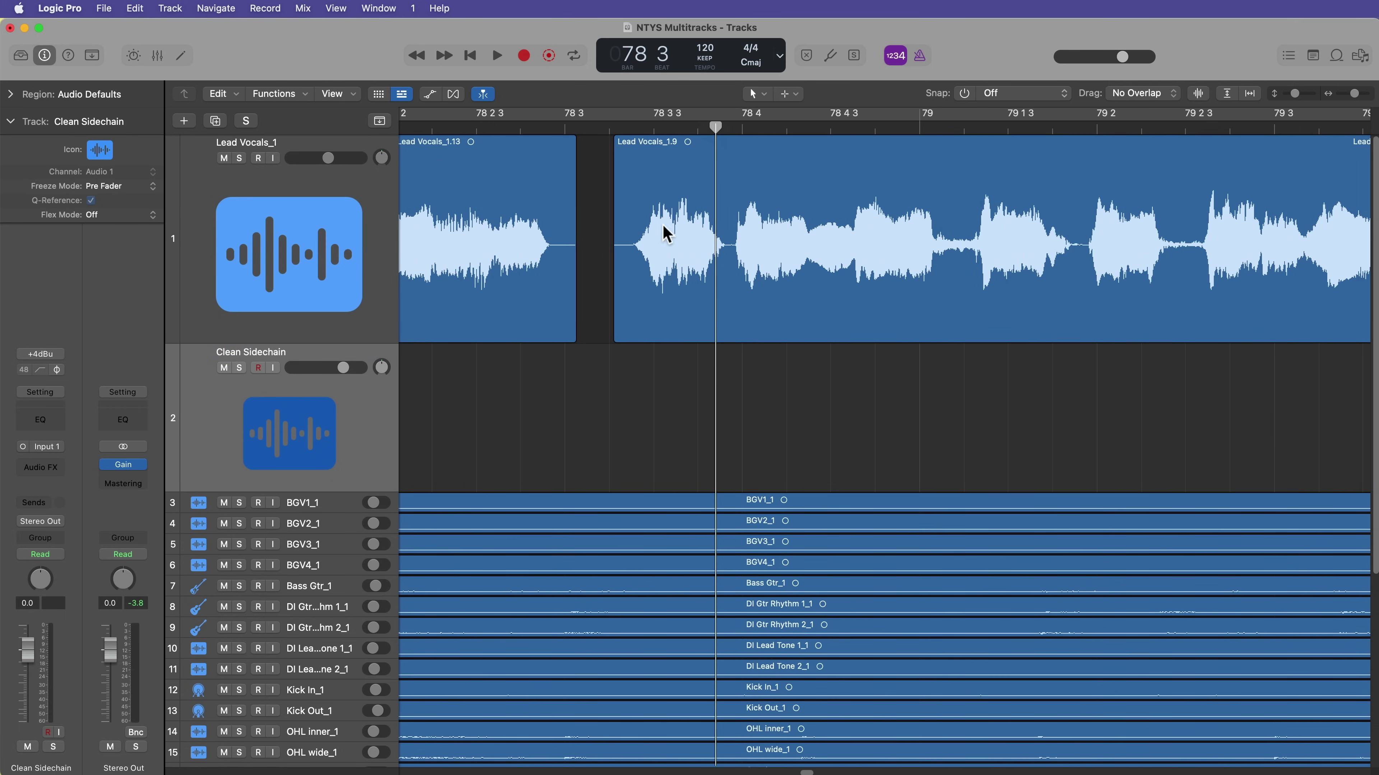
{"action": "left_click_drag", "start_coordinate": [594, 261], "coordinate": [805, 304]}
{"action": "left_click_drag", "start_coordinate": [717, 301], "coordinate": [715, 380]}
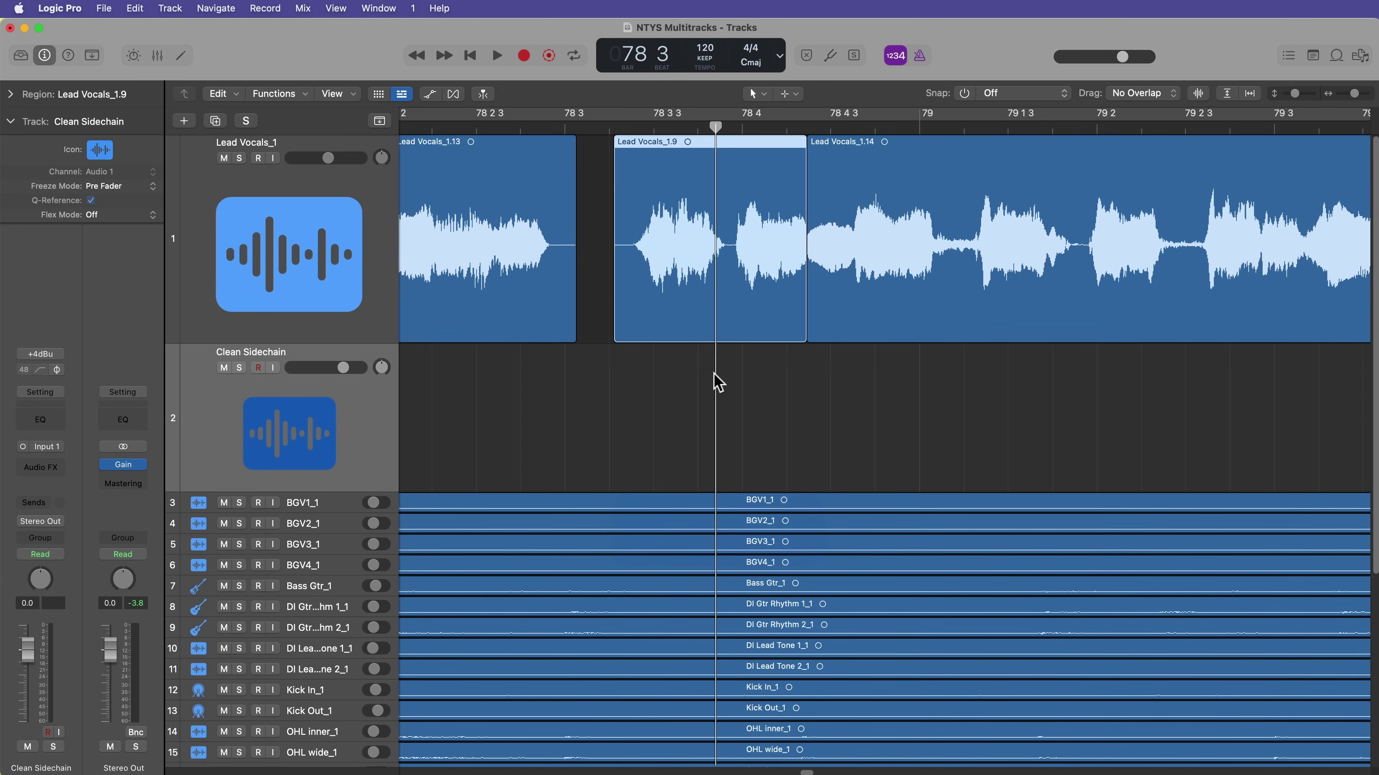
{"action": "left_click", "coordinate": [654, 413]}
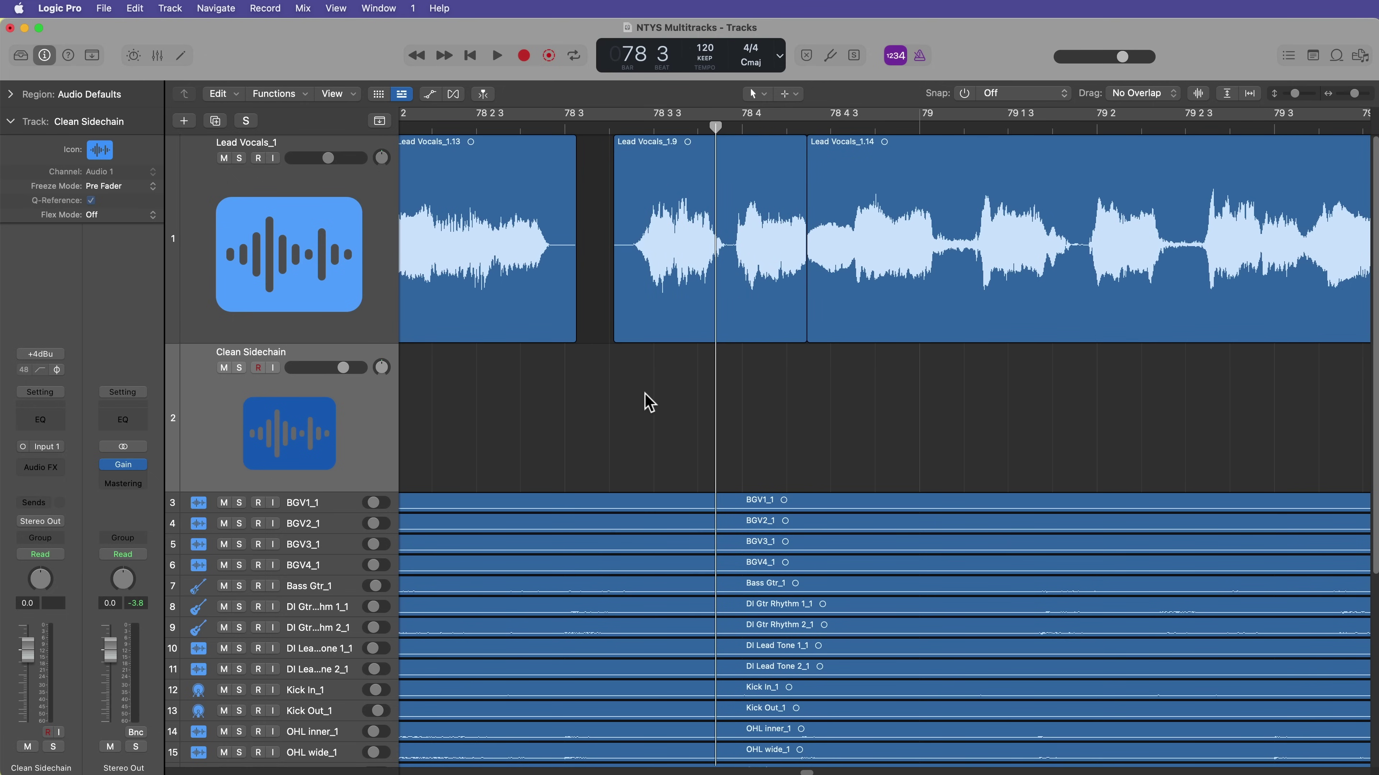
Copy the isolated opening vocal piece onto the Clean Sidechain track at the same time position.
{"action": "left_click_drag", "start_coordinate": [682, 278], "coordinate": [556, 408]}
{"action": "left_click_drag", "start_coordinate": [559, 415], "coordinate": [771, 457]}
{"action": "left_click", "coordinate": [861, 425]}
{"action": "left_click", "coordinate": [692, 423]}
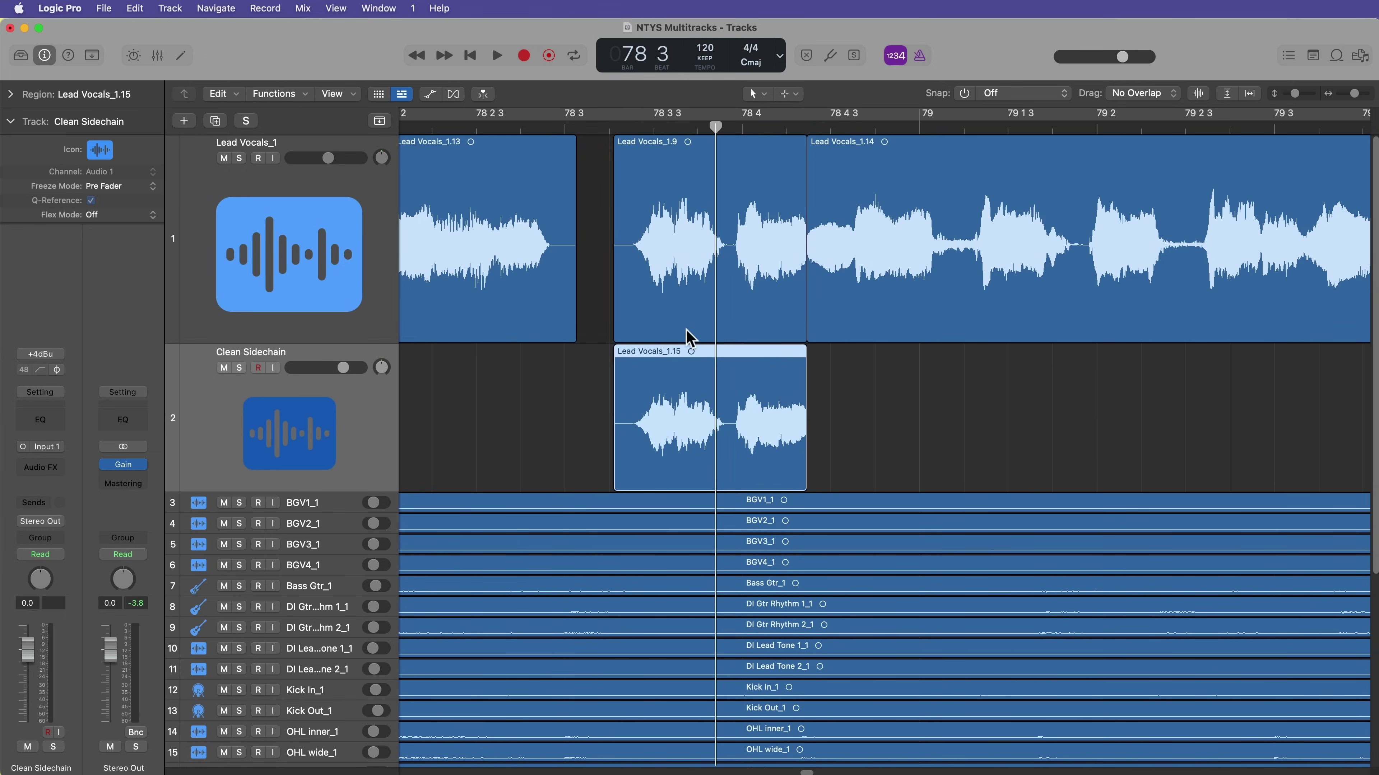
Delete the original opening piece on Lead Vocals_1 and extend the start of Lead Vocals_1.14 back over the gap.
{"action": "left_click", "coordinate": [688, 337]}
{"action": "key", "text": "Delete"}
{"action": "left_click_drag", "start_coordinate": [808, 298], "coordinate": [610, 308]}
{"action": "left_click", "coordinate": [693, 428]}
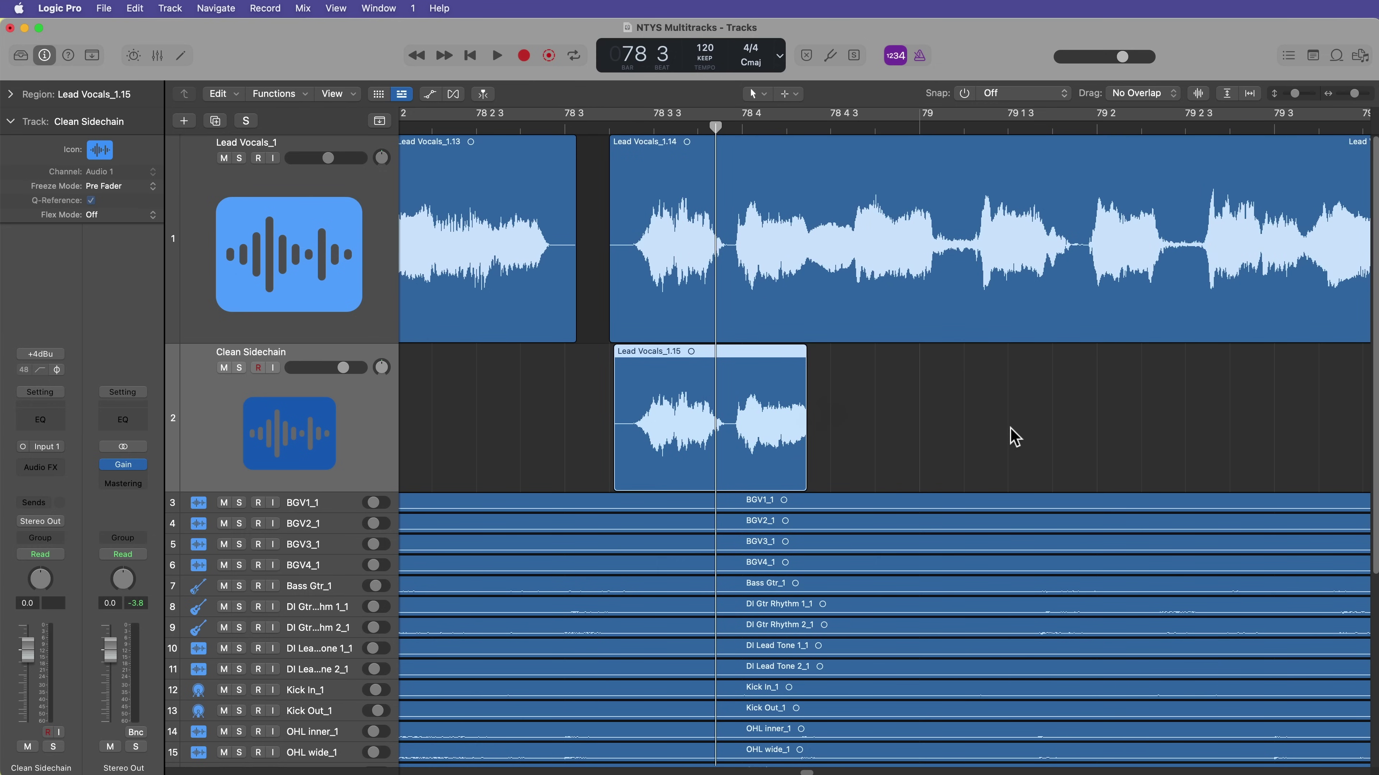
Insert a mono Noise Gate on Lead Vocals_1 after the UADx LA-2 and position its window over the arrangement.
{"action": "left_click", "coordinate": [311, 252]}
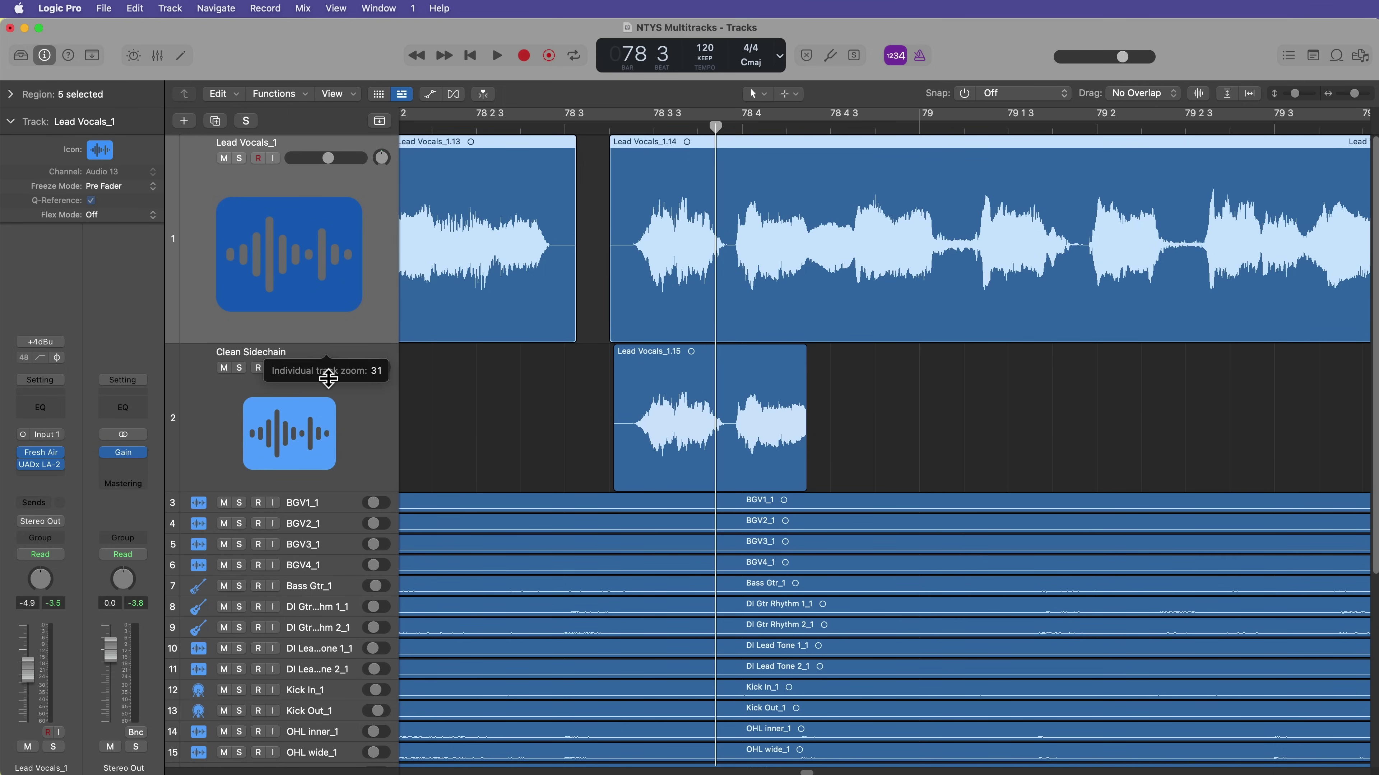
{"action": "key", "text": "ctrl+z"}
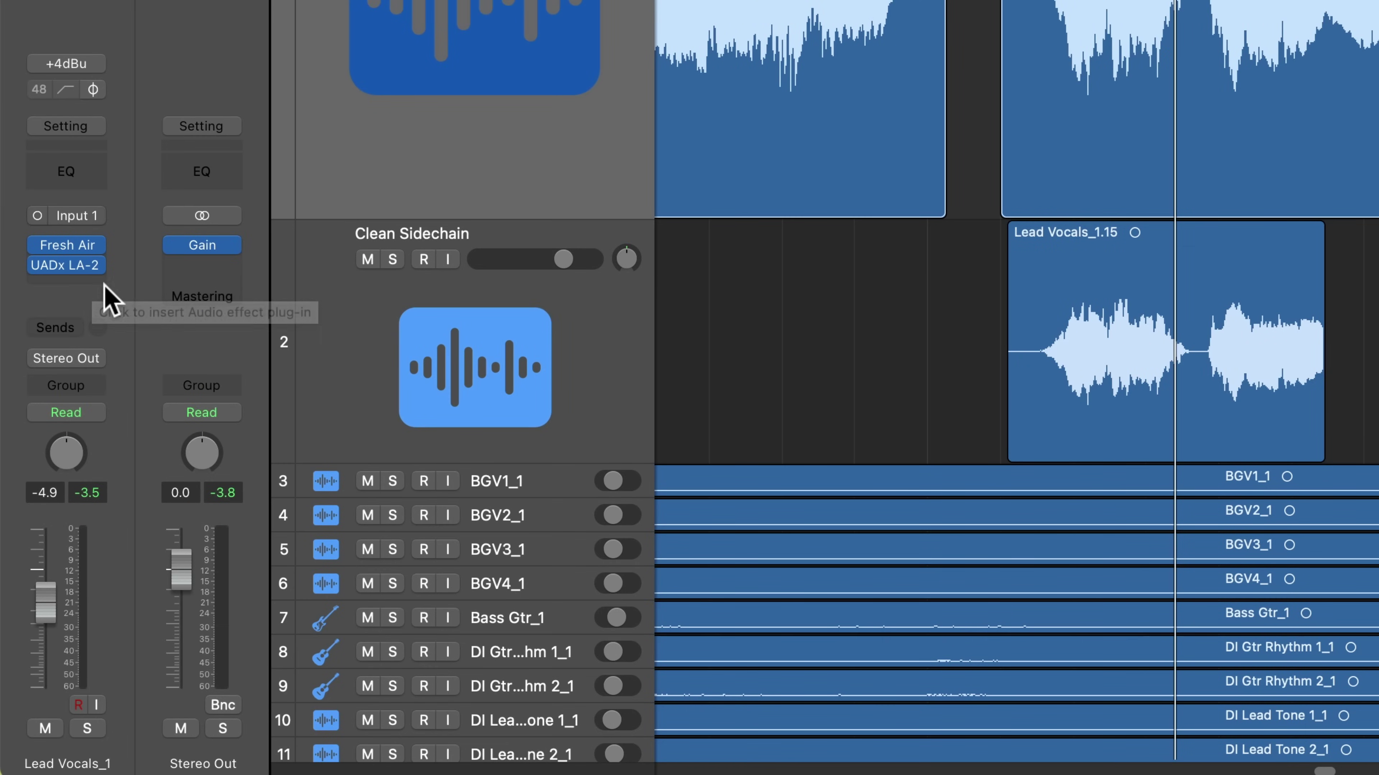
{"action": "left_click", "coordinate": [89, 281]}
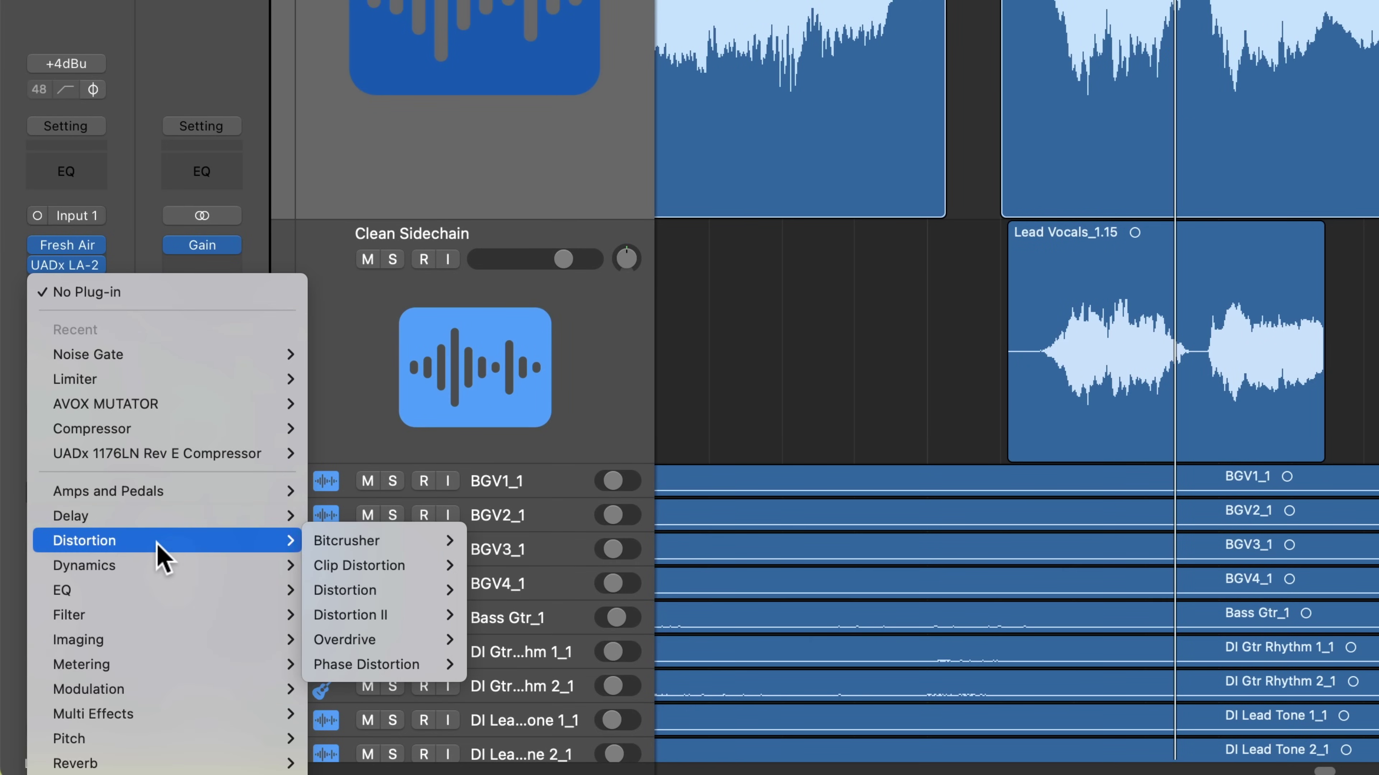
{"action": "mouse_move", "coordinate": [150, 567]}
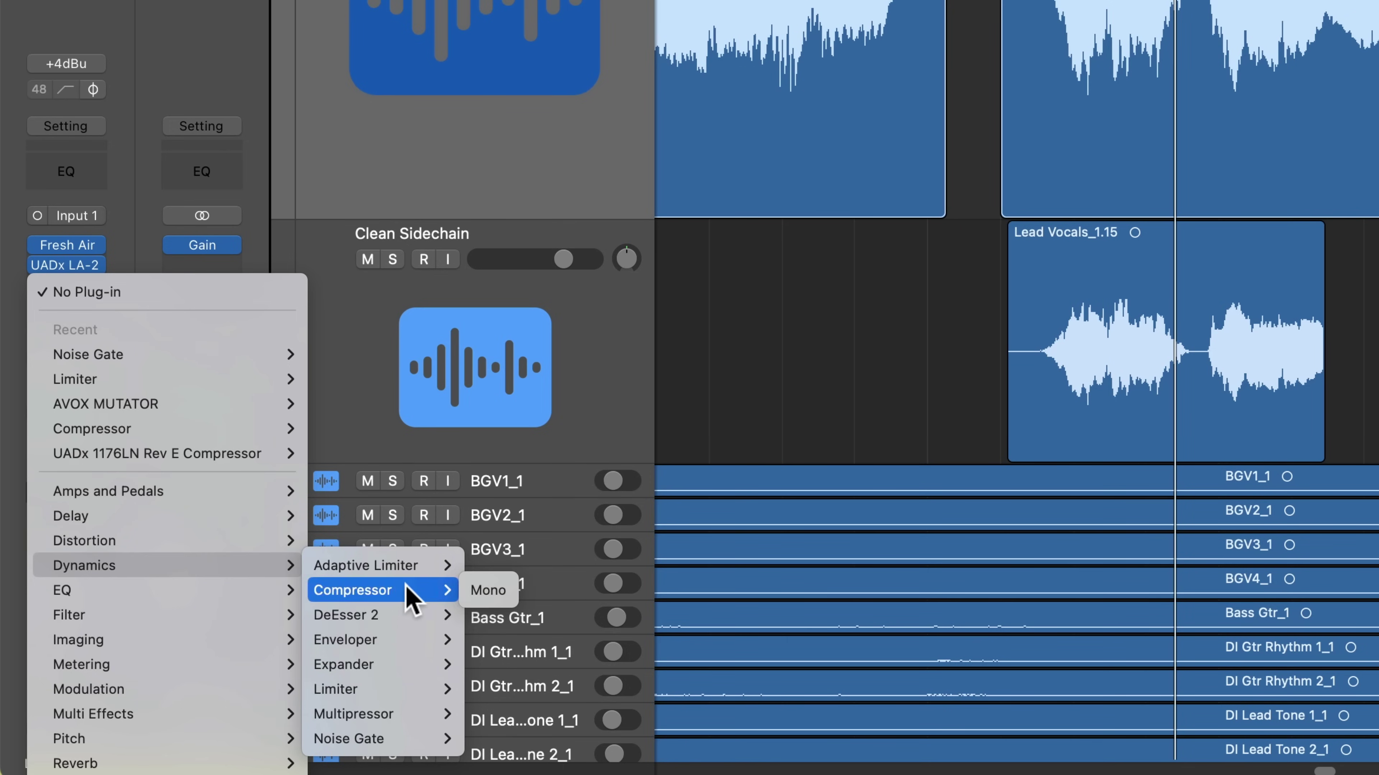
{"action": "mouse_move", "coordinate": [416, 739]}
{"action": "left_click", "coordinate": [488, 738]}
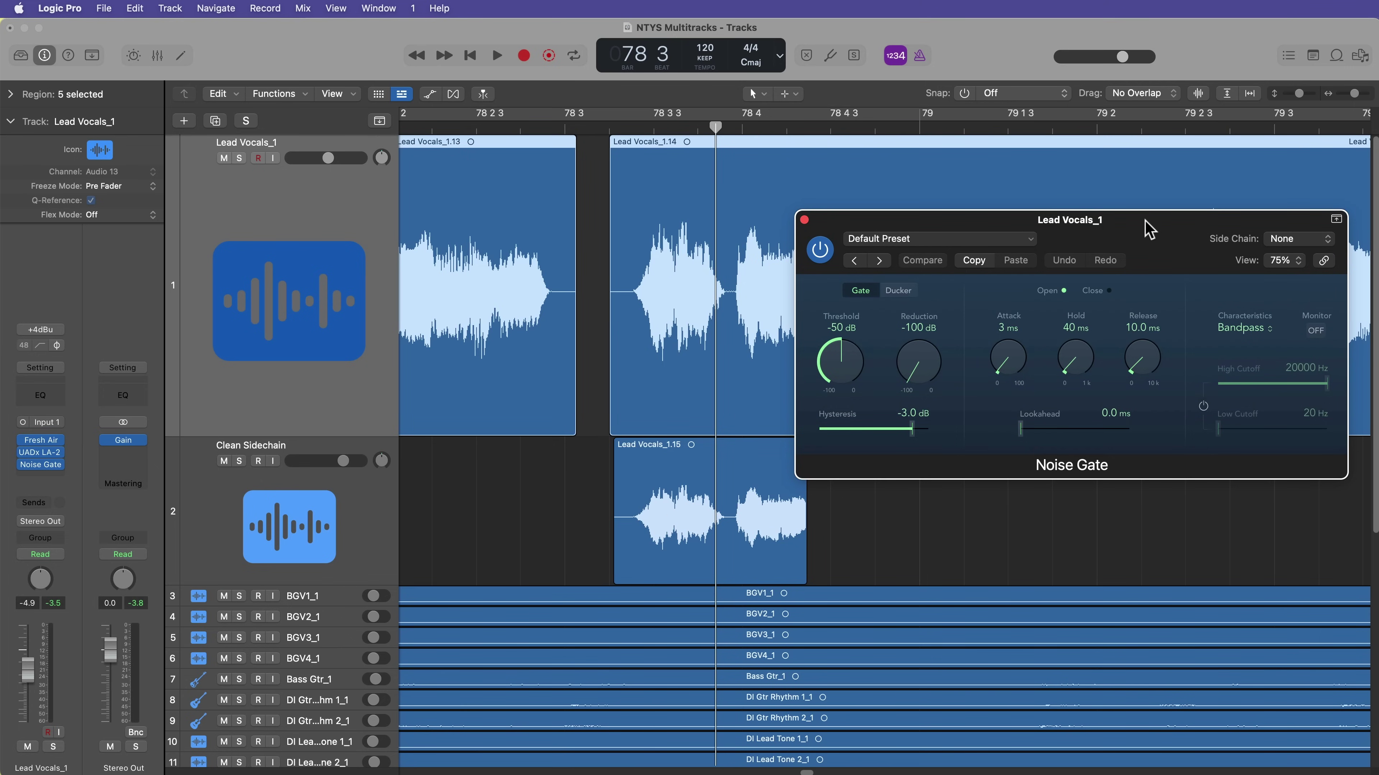
{"action": "left_click_drag", "start_coordinate": [1146, 220], "coordinate": [859, 222]}
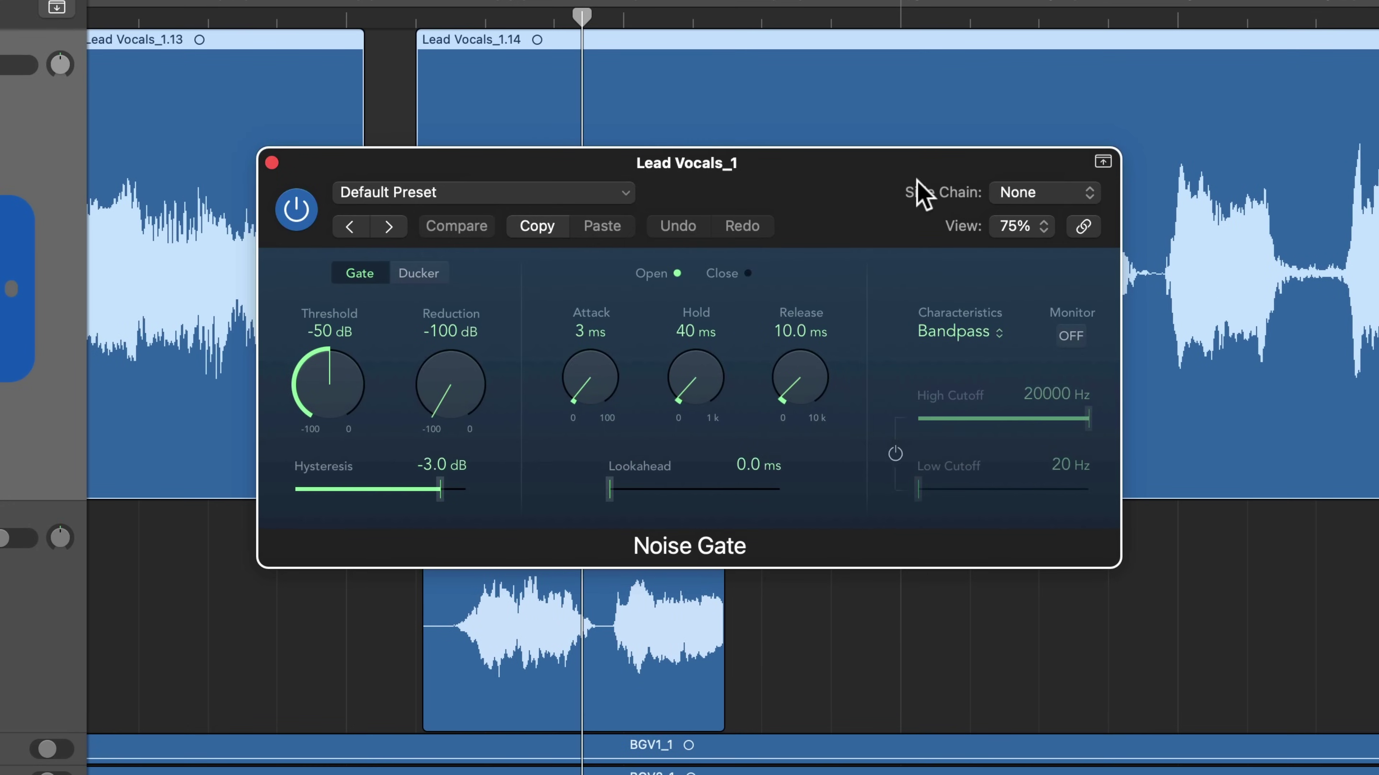
Set the Noise Gate's side chain source to the Clean Sidechain (Audio 1) track.
{"action": "left_click", "coordinate": [1032, 240]}
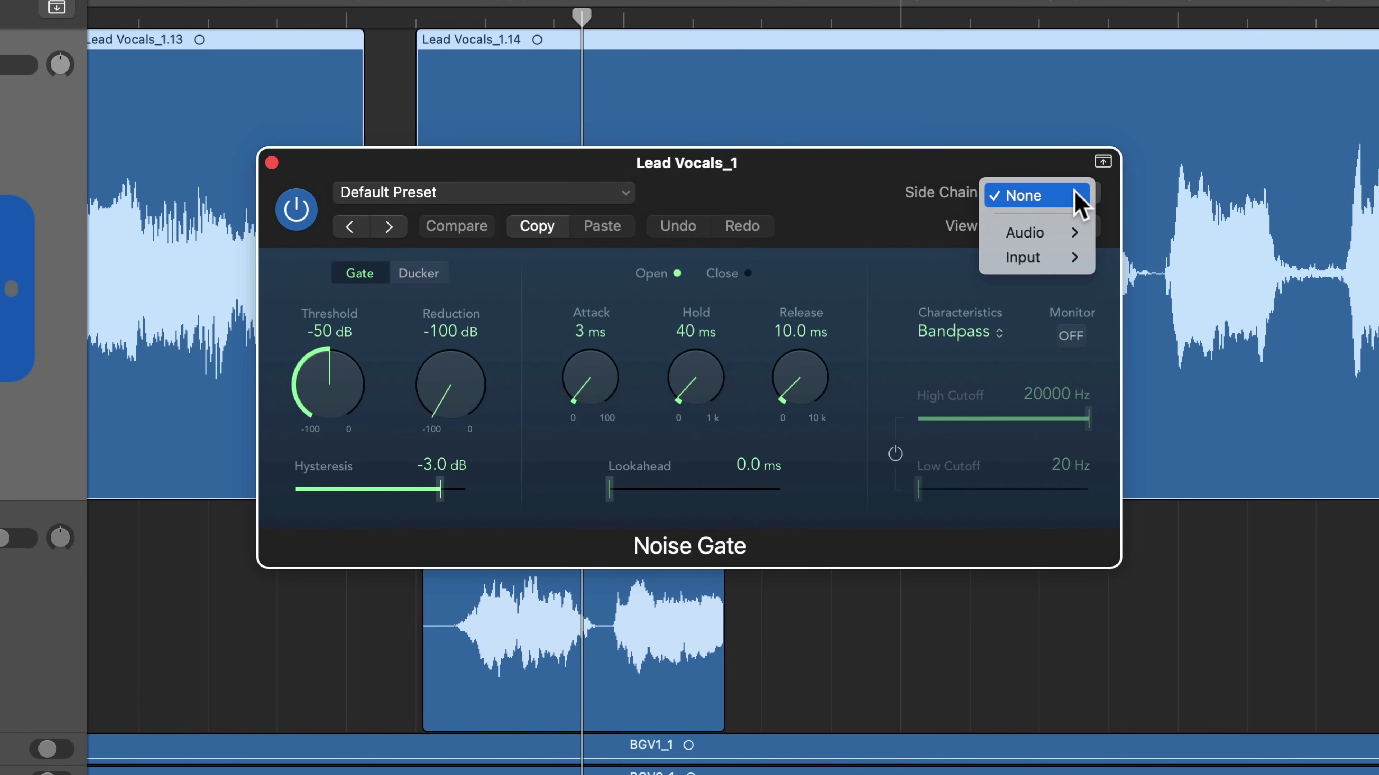
{"action": "left_click", "coordinate": [1015, 170]}
{"action": "left_click", "coordinate": [1053, 196]}
{"action": "mouse_move", "coordinate": [1056, 241]}
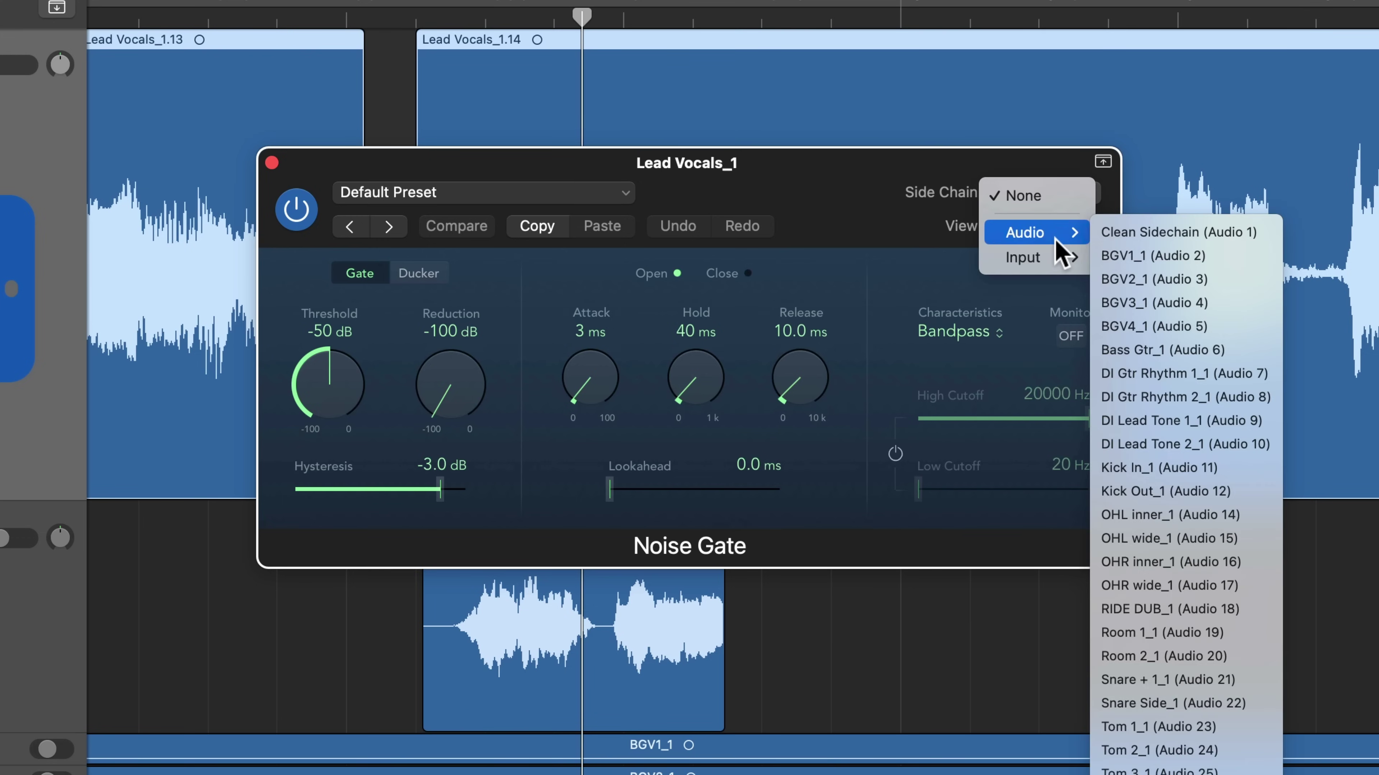
{"action": "left_click", "coordinate": [1202, 234]}
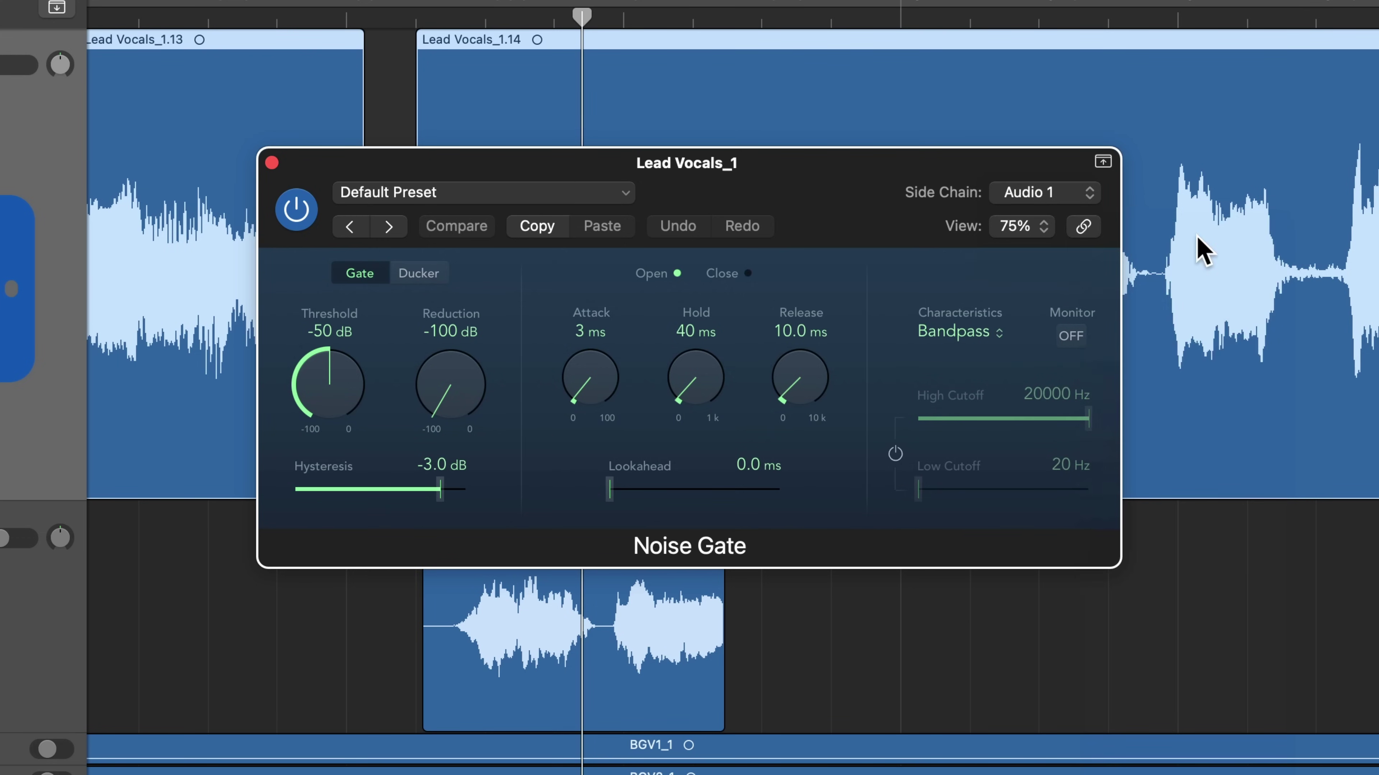
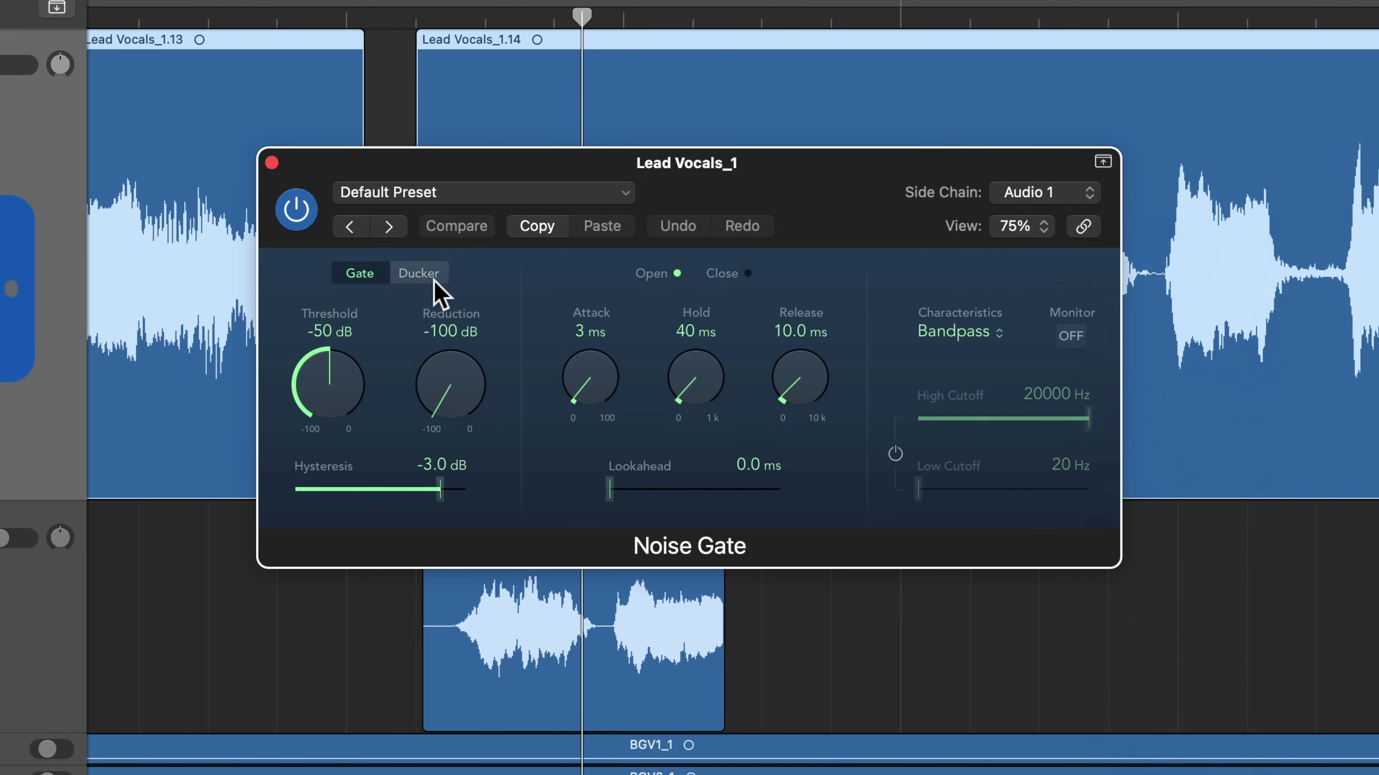
Switch the Noise Gate to Ducker with threshold and ducking at -100 dB, attack 18 ms, hold 0 ms and release 16 ms.
{"action": "left_click_drag", "start_coordinate": [346, 396], "coordinate": [337, 662]}
{"action": "left_click_drag", "start_coordinate": [455, 416], "coordinate": [486, 770]}
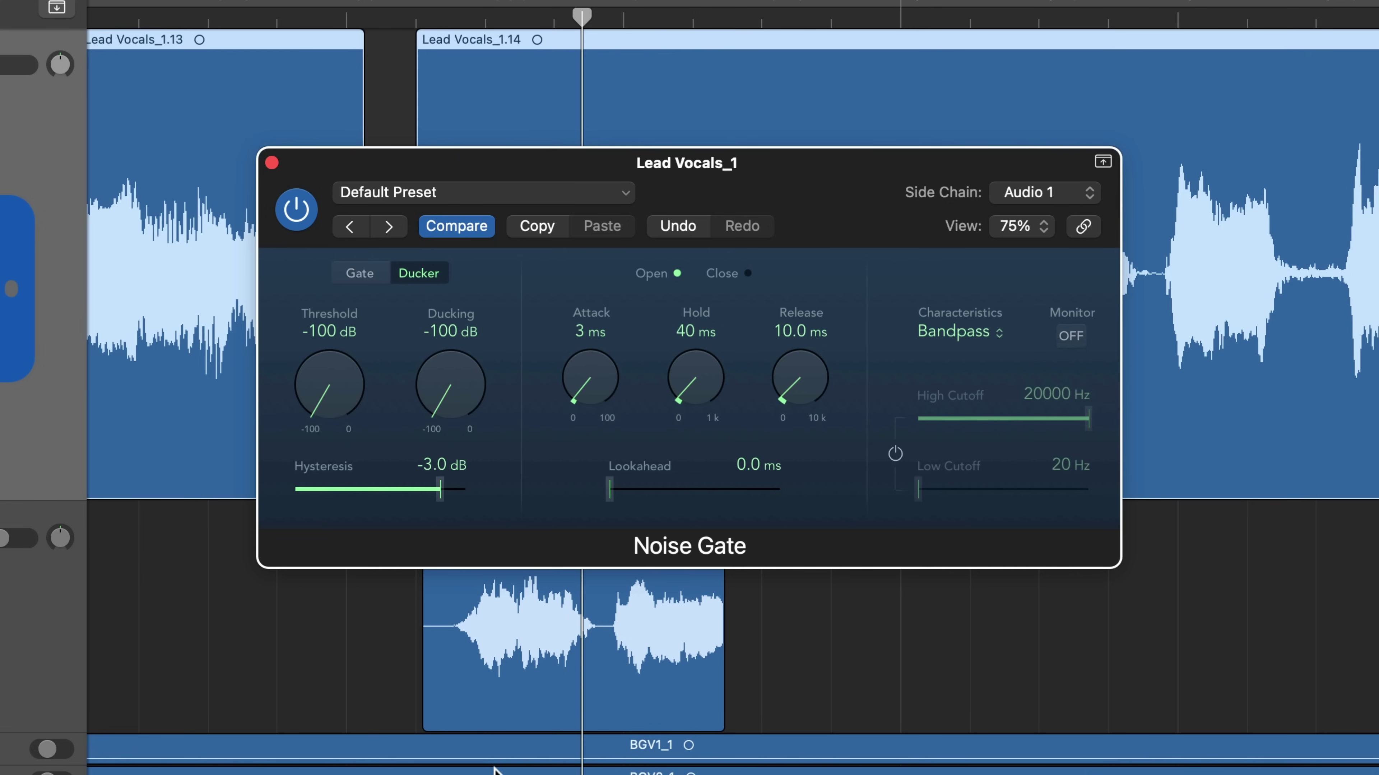
{"action": "mouse_move", "coordinate": [618, 387]}
{"action": "left_mouse_down"}
{"action": "mouse_move", "coordinate": [617, 350]}
{"action": "mouse_move", "coordinate": [625, 373]}
{"action": "left_mouse_up"}
{"action": "left_click_drag", "start_coordinate": [803, 391], "coordinate": [826, 375]}
{"action": "left_click_drag", "start_coordinate": [693, 391], "coordinate": [705, 447]}
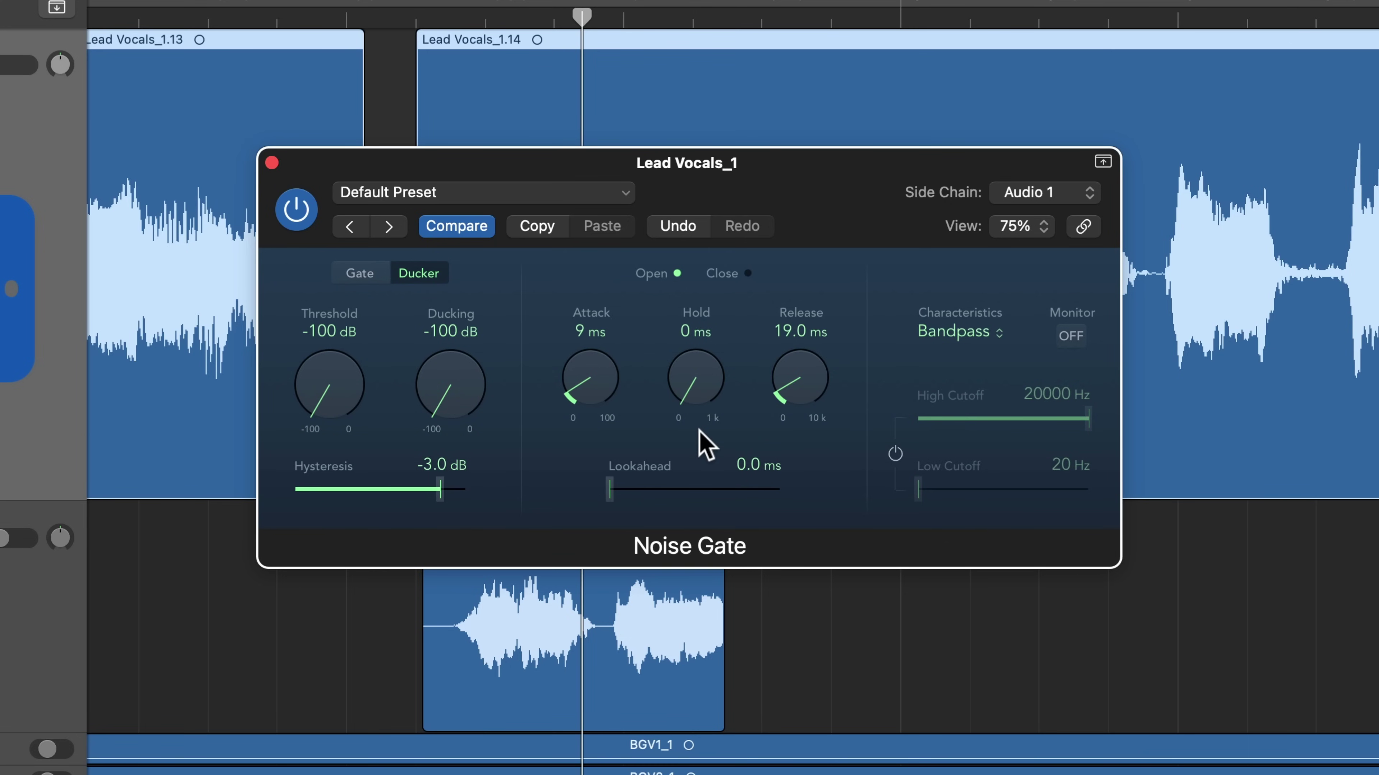
{"action": "left_click_drag", "start_coordinate": [563, 391], "coordinate": [617, 350]}
{"action": "left_click_drag", "start_coordinate": [768, 372], "coordinate": [819, 390]}
{"action": "left_click_drag", "start_coordinate": [577, 223], "coordinate": [880, 156]}
Play the passage across the Clean Sidechain region, starting shortly before 78 2 3, to hear the ducking.
{"action": "left_click", "coordinate": [706, 513]}
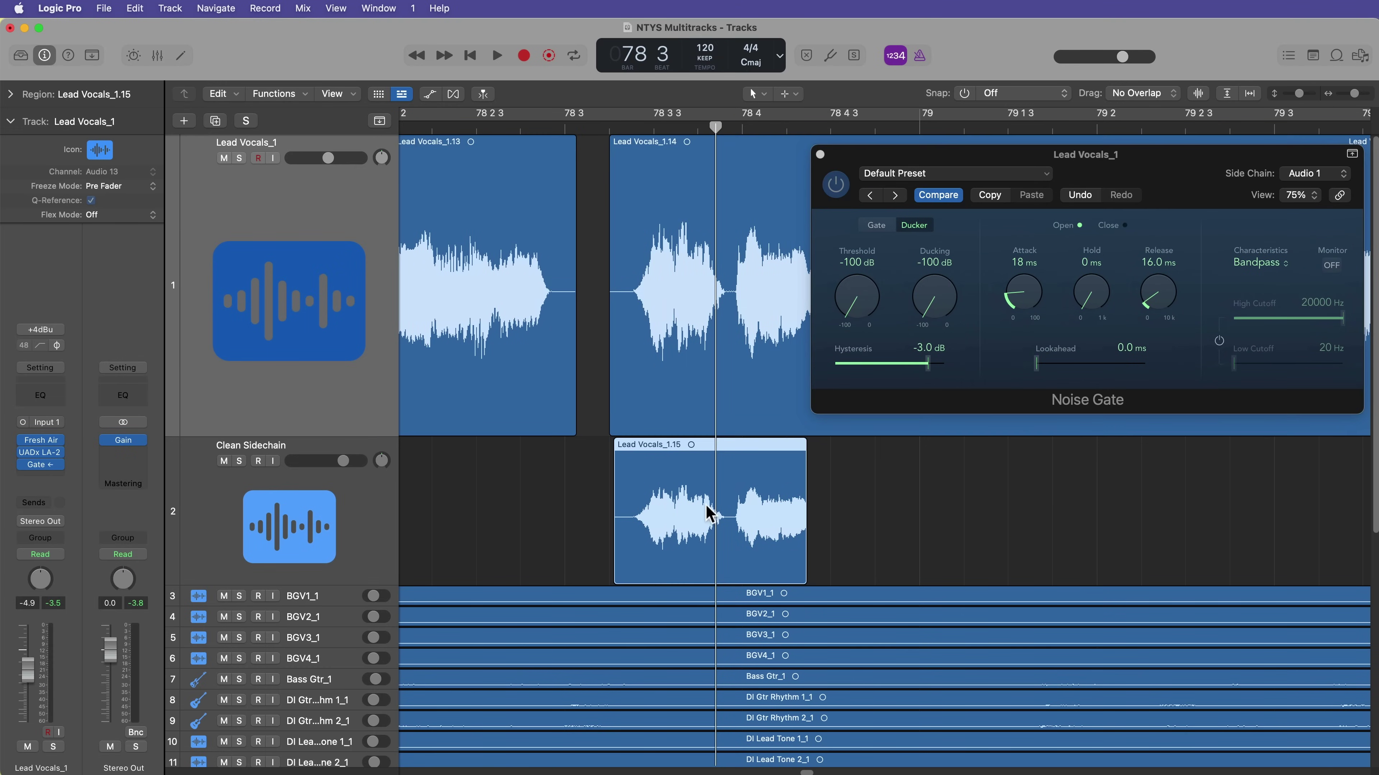
{"action": "left_click_drag", "start_coordinate": [545, 508], "coordinate": [661, 534]}
{"action": "left_click_drag", "start_coordinate": [511, 526], "coordinate": [738, 540]}
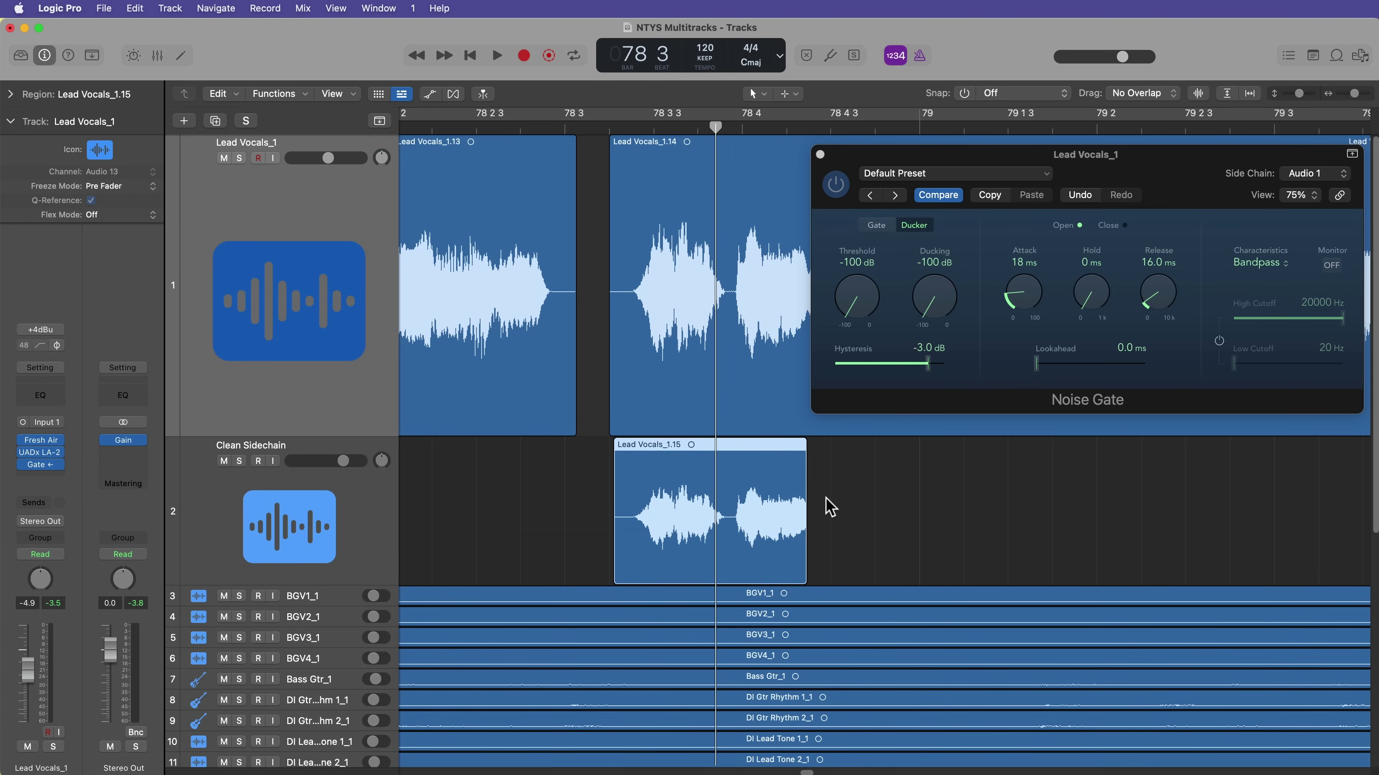
{"action": "left_click", "coordinate": [573, 509]}
{"action": "left_click", "coordinate": [478, 126]}
{"action": "key", "text": "space"}
{"action": "key", "text": "space"}
Mute the Clean Sidechain track and play the passage again from just after 78 2 3.
{"action": "left_click", "coordinate": [309, 522]}
{"action": "left_click", "coordinate": [223, 461]}
{"action": "left_click", "coordinate": [478, 513]}
{"action": "left_click", "coordinate": [509, 125]}
{"action": "key", "text": "space"}
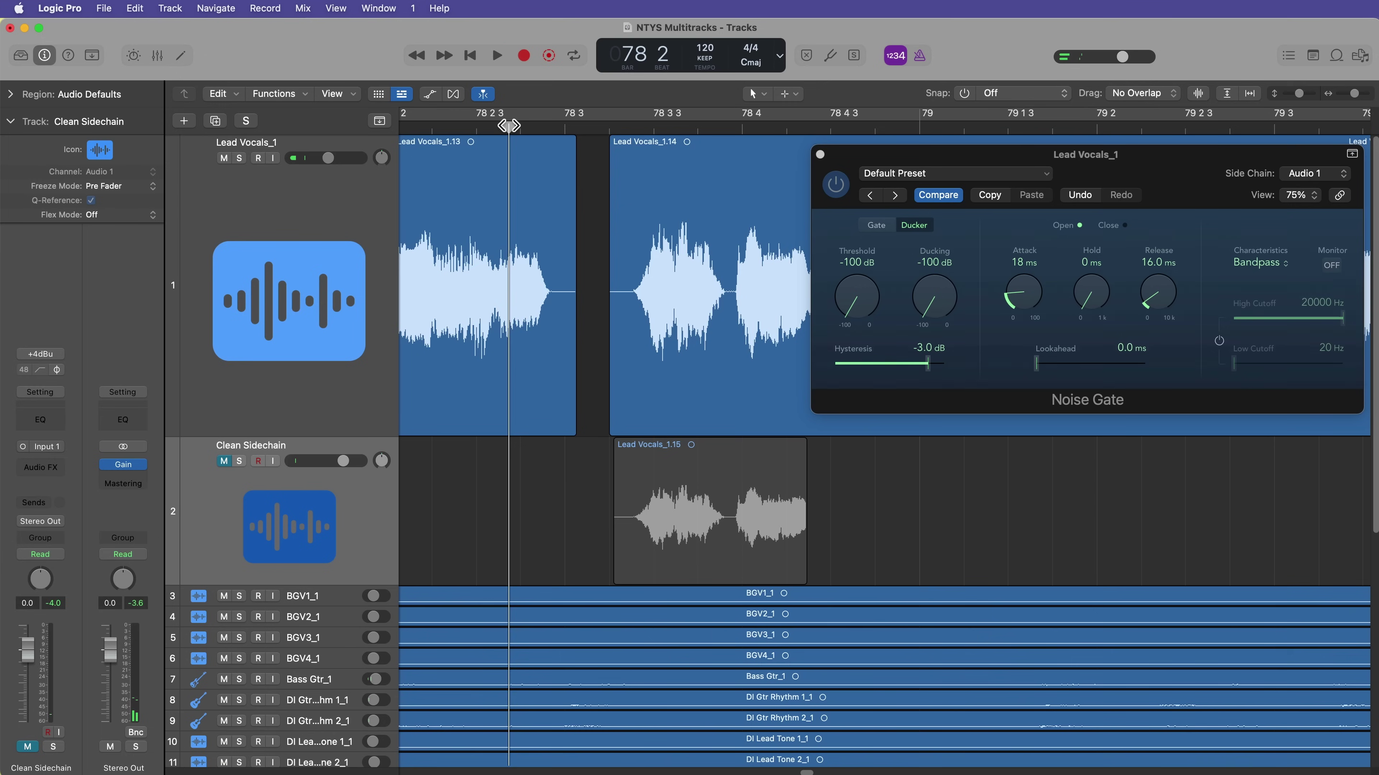
{"action": "key", "text": "space"}
{"action": "left_click_drag", "start_coordinate": [485, 125], "coordinate": [695, 141]}
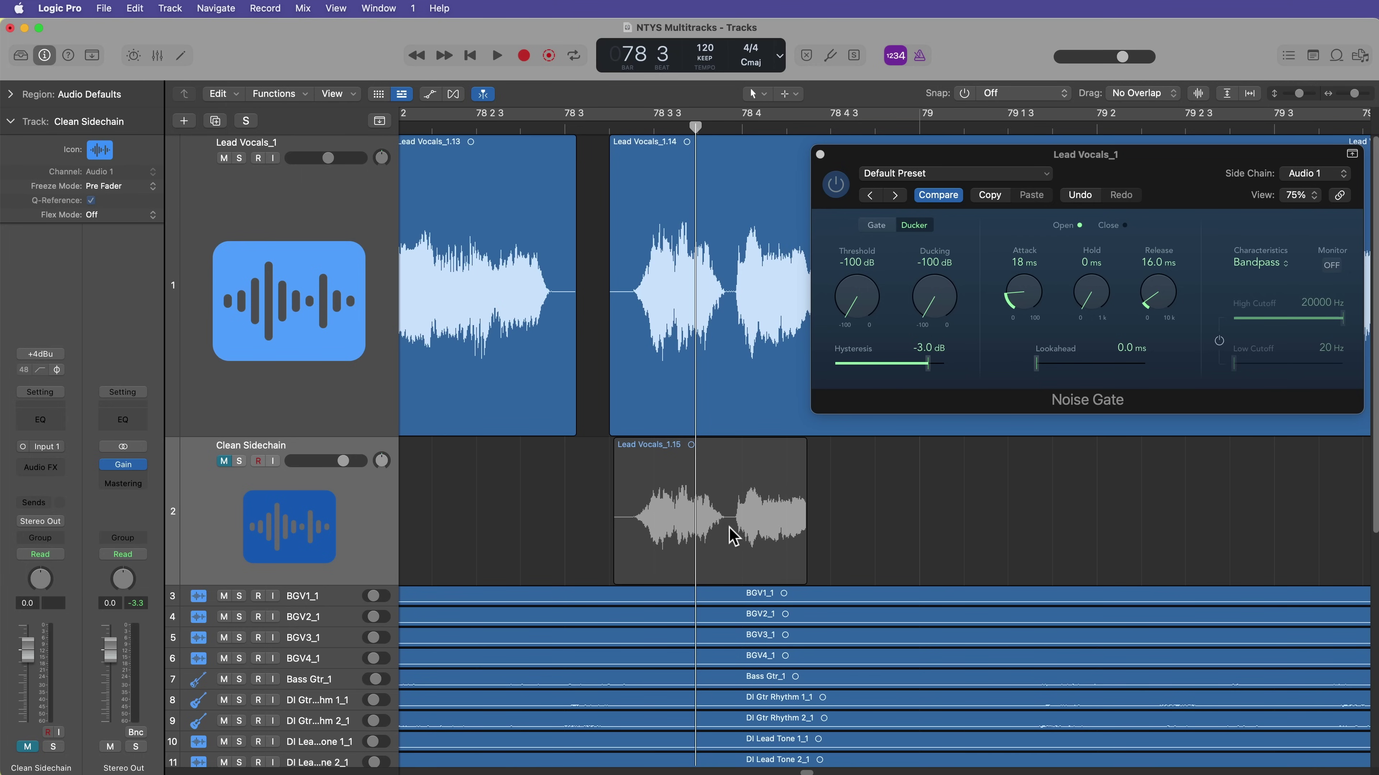
Solo Lead Vocals_1 and play it from shortly before 78 2 3 to check the censored word.
{"action": "left_click", "coordinate": [595, 131]}
{"action": "left_click", "coordinate": [331, 182]}
{"action": "left_click", "coordinate": [239, 159]}
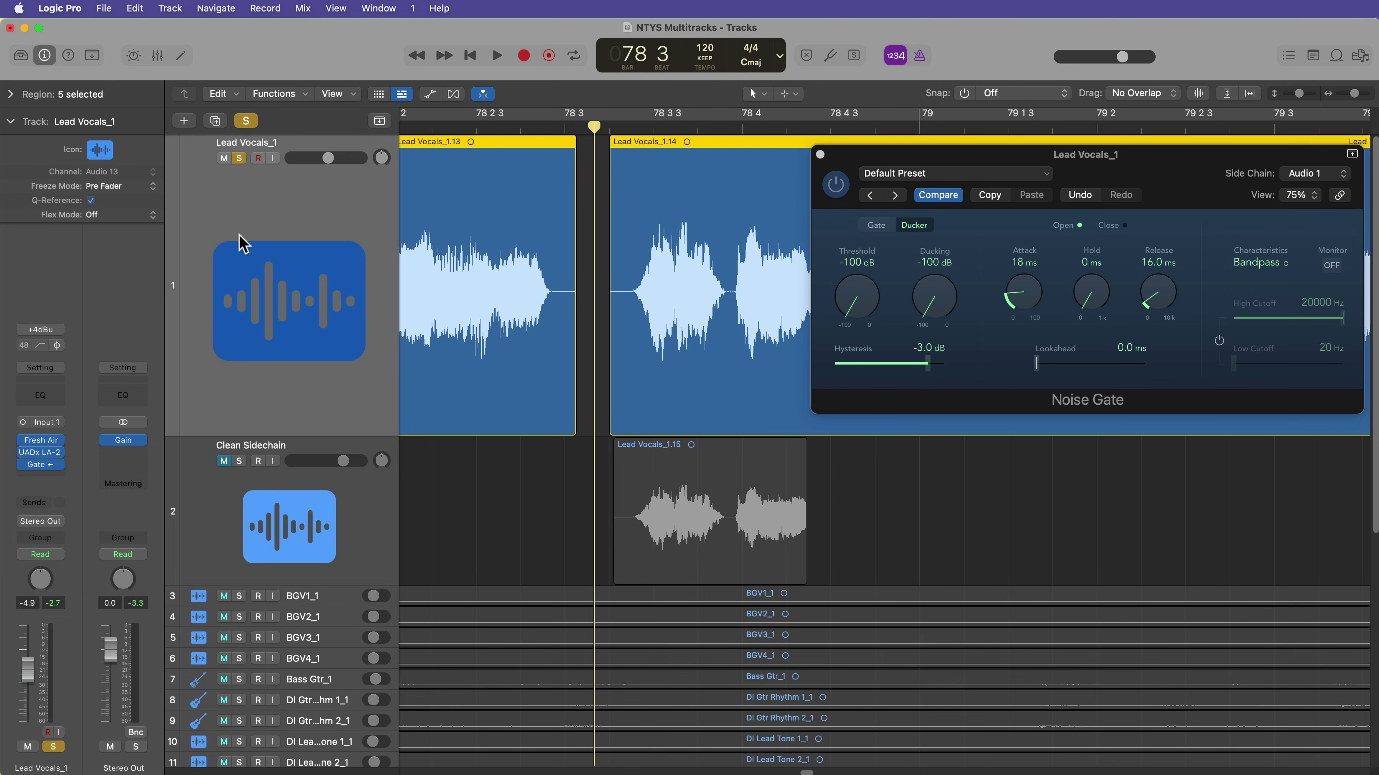
{"action": "left_click", "coordinate": [446, 127]}
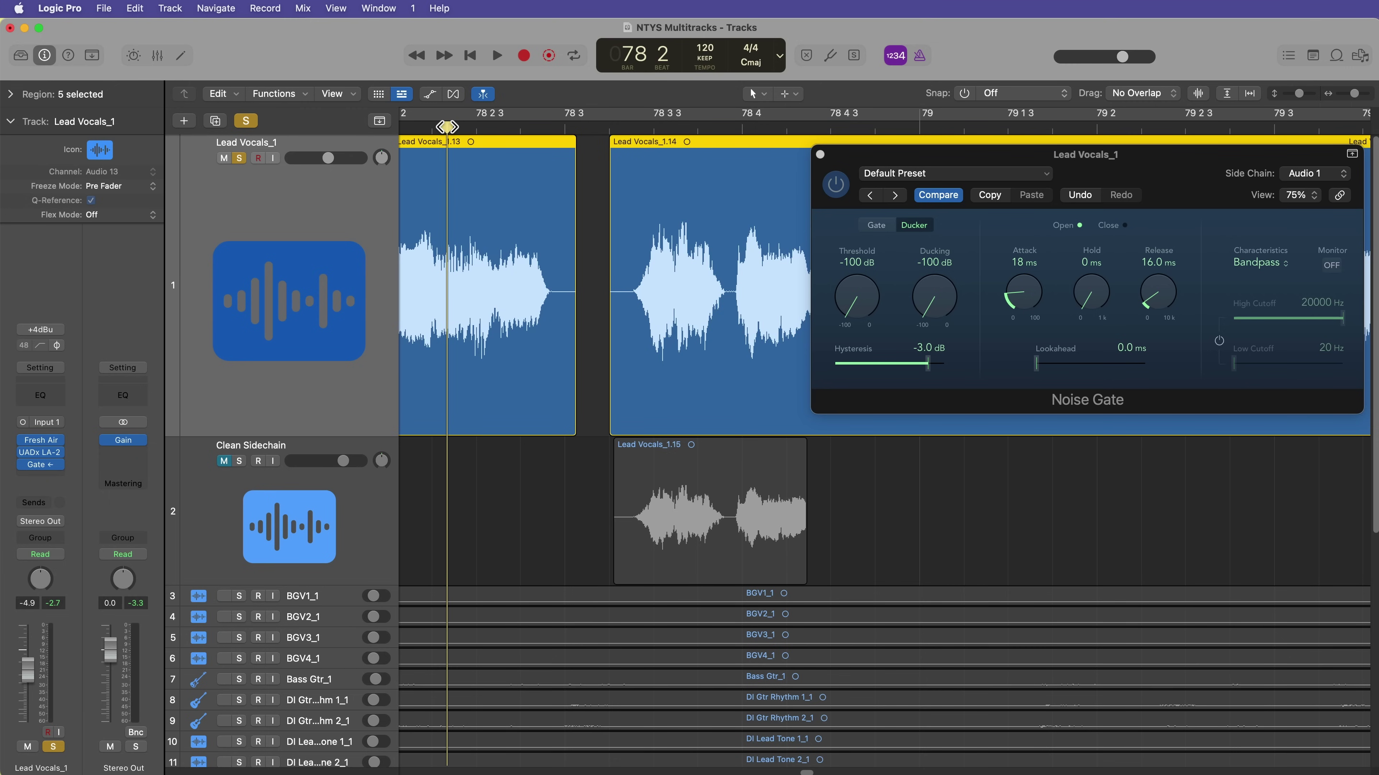
{"action": "key", "text": "space"}
{"action": "key", "text": "space"}
Unsolo Lead Vocals_1 and close the Noise Gate window.
{"action": "left_click", "coordinate": [238, 158]}
{"action": "key", "text": "cmd+a"}
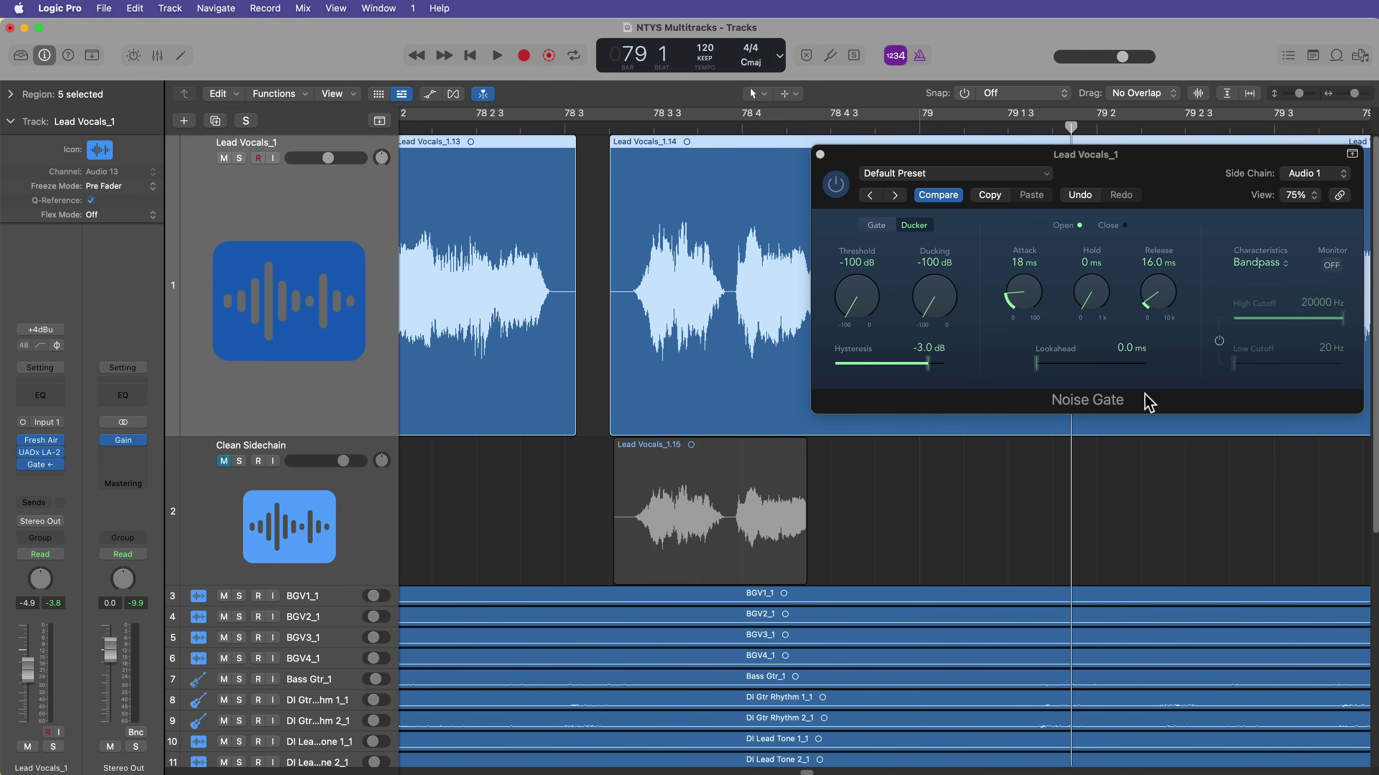
{"action": "left_click", "coordinate": [820, 155]}
{"action": "left_click", "coordinate": [461, 450]}
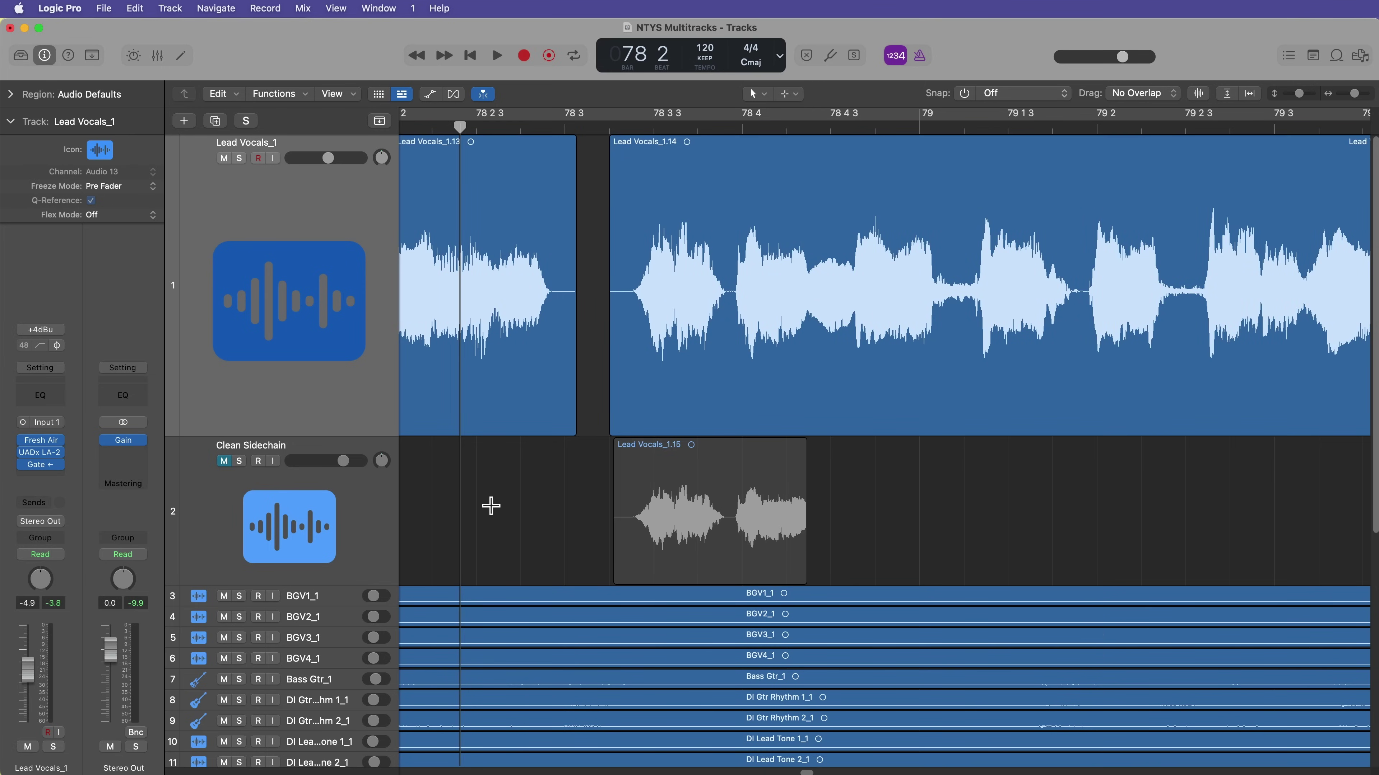
{"action": "scroll", "coordinate": [491, 506], "scroll_direction": "down", "scroll_amount": 2}
{"action": "scroll", "coordinate": [490, 505], "scroll_direction": "up", "scroll_amount": 4}
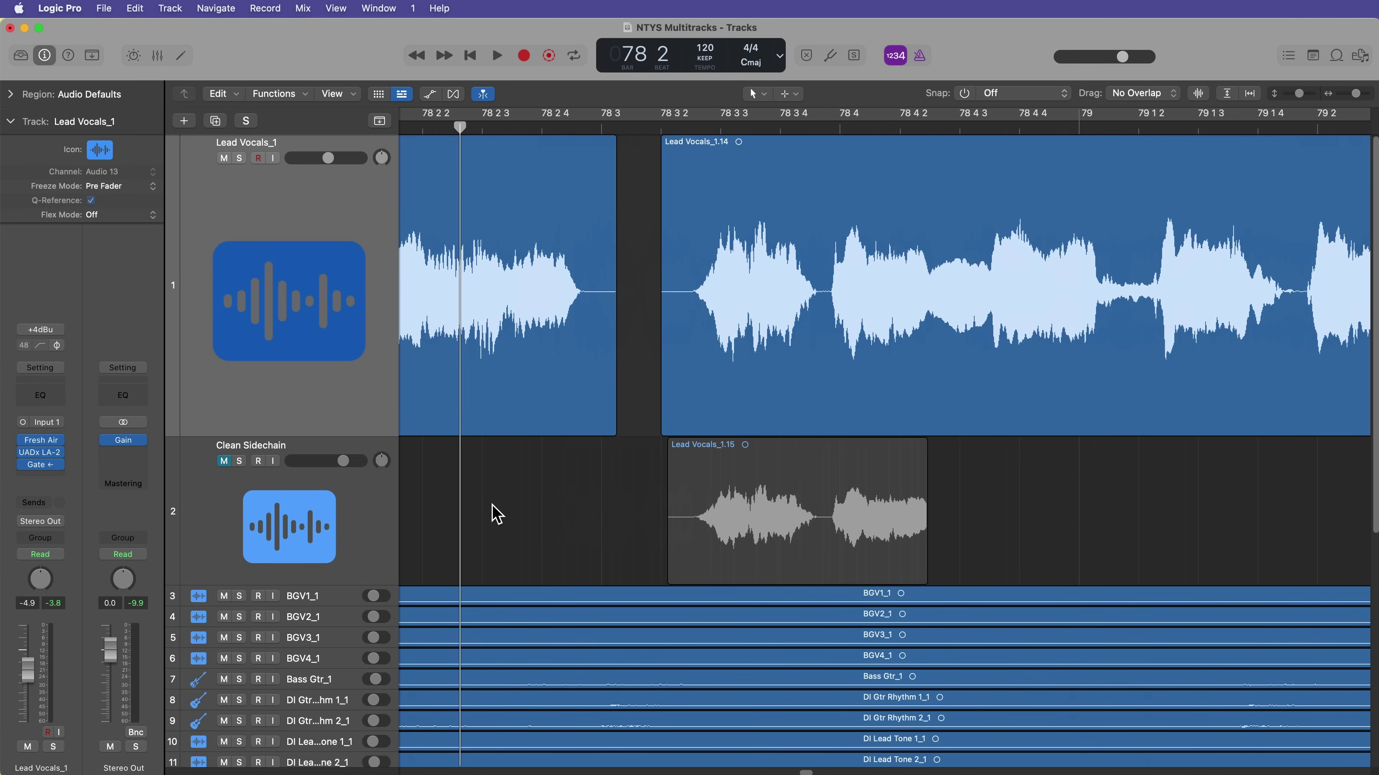
{"action": "scroll", "coordinate": [496, 513], "scroll_direction": "down", "scroll_amount": 3}
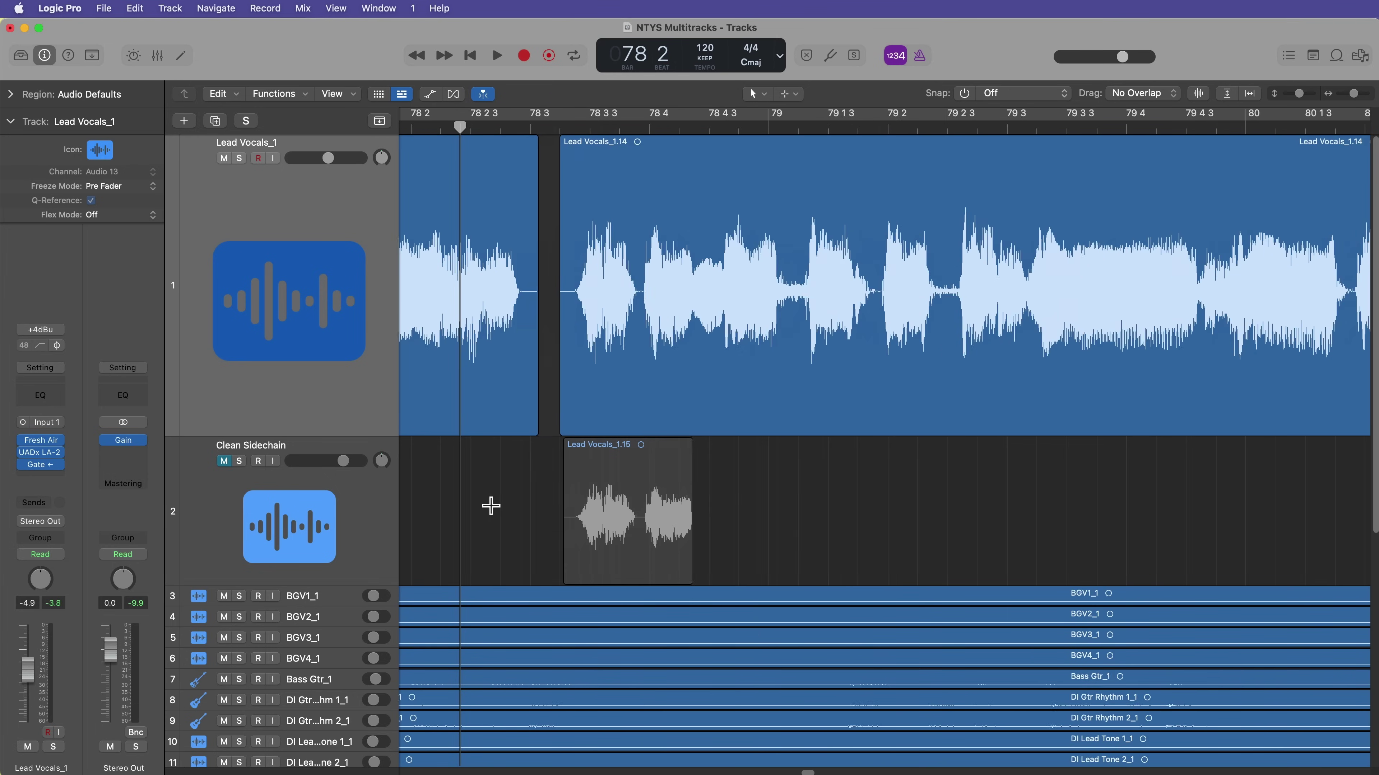
{"action": "scroll", "coordinate": [496, 513], "scroll_direction": "left", "scroll_amount": 3}
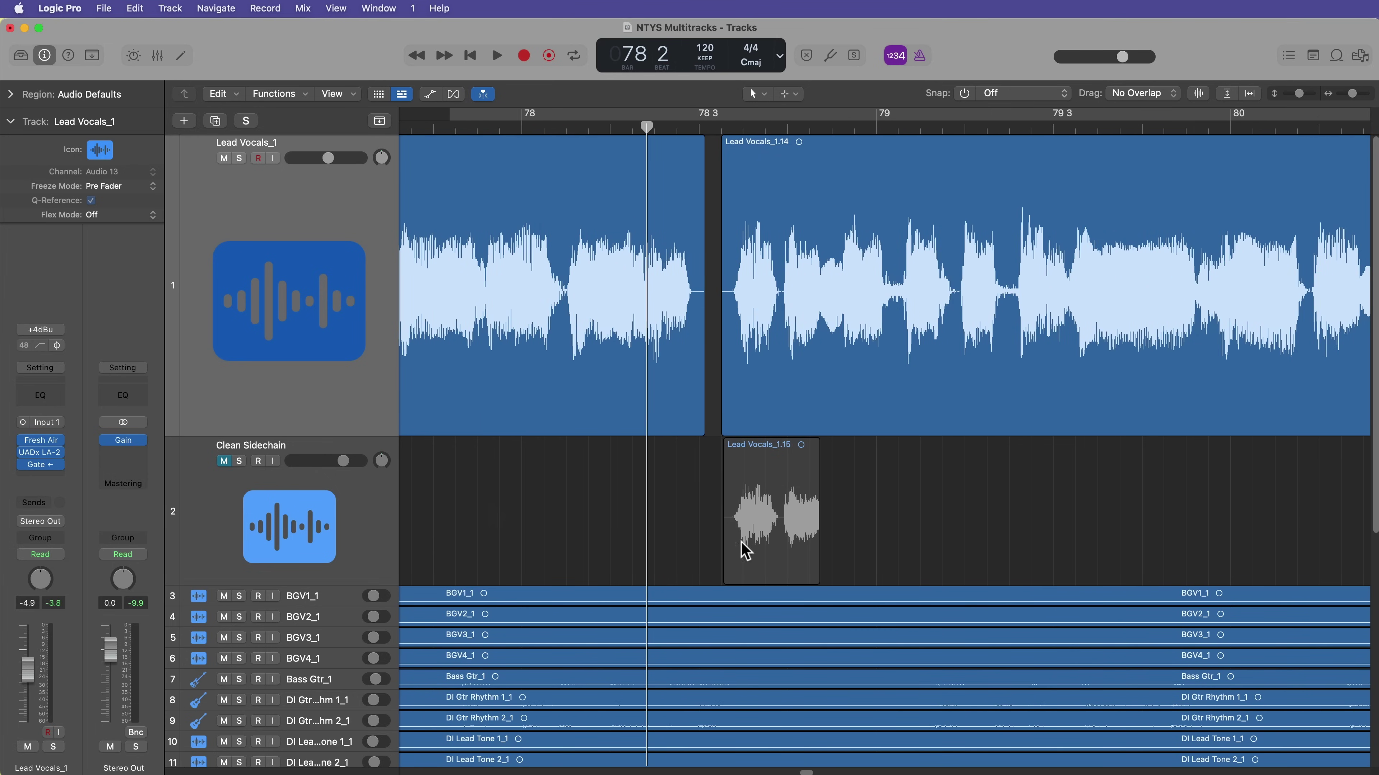
{"action": "left_click", "coordinate": [782, 522]}
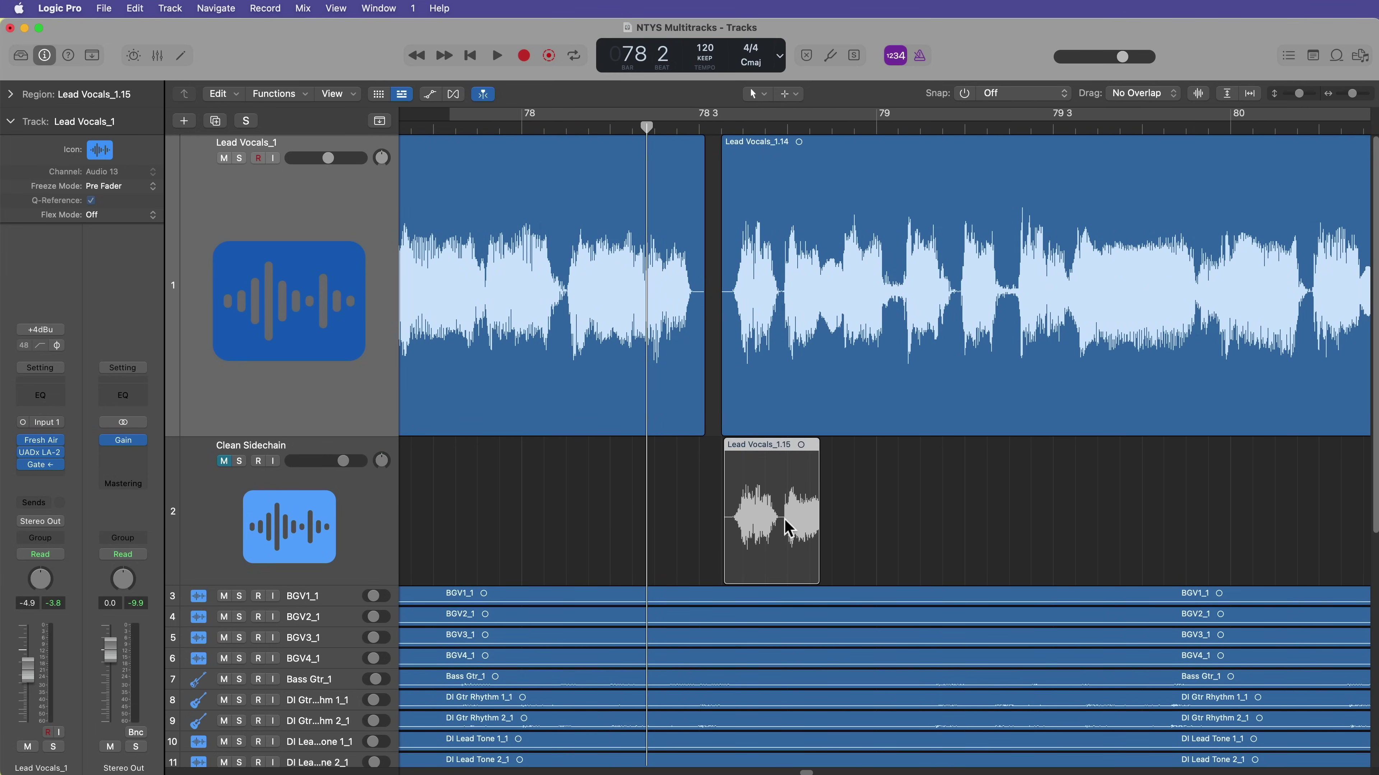
{"action": "left_click", "coordinate": [889, 513]}
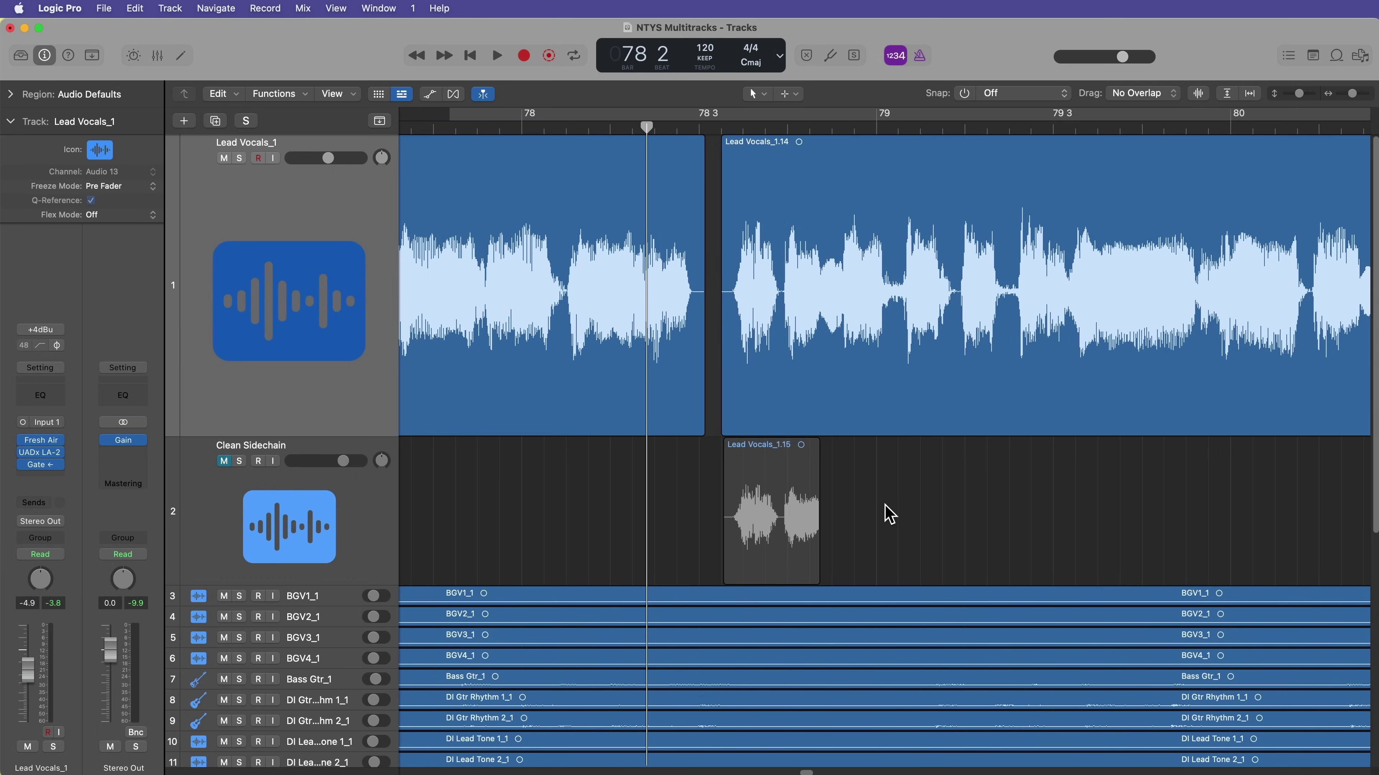
{"action": "left_click", "coordinate": [751, 499]}
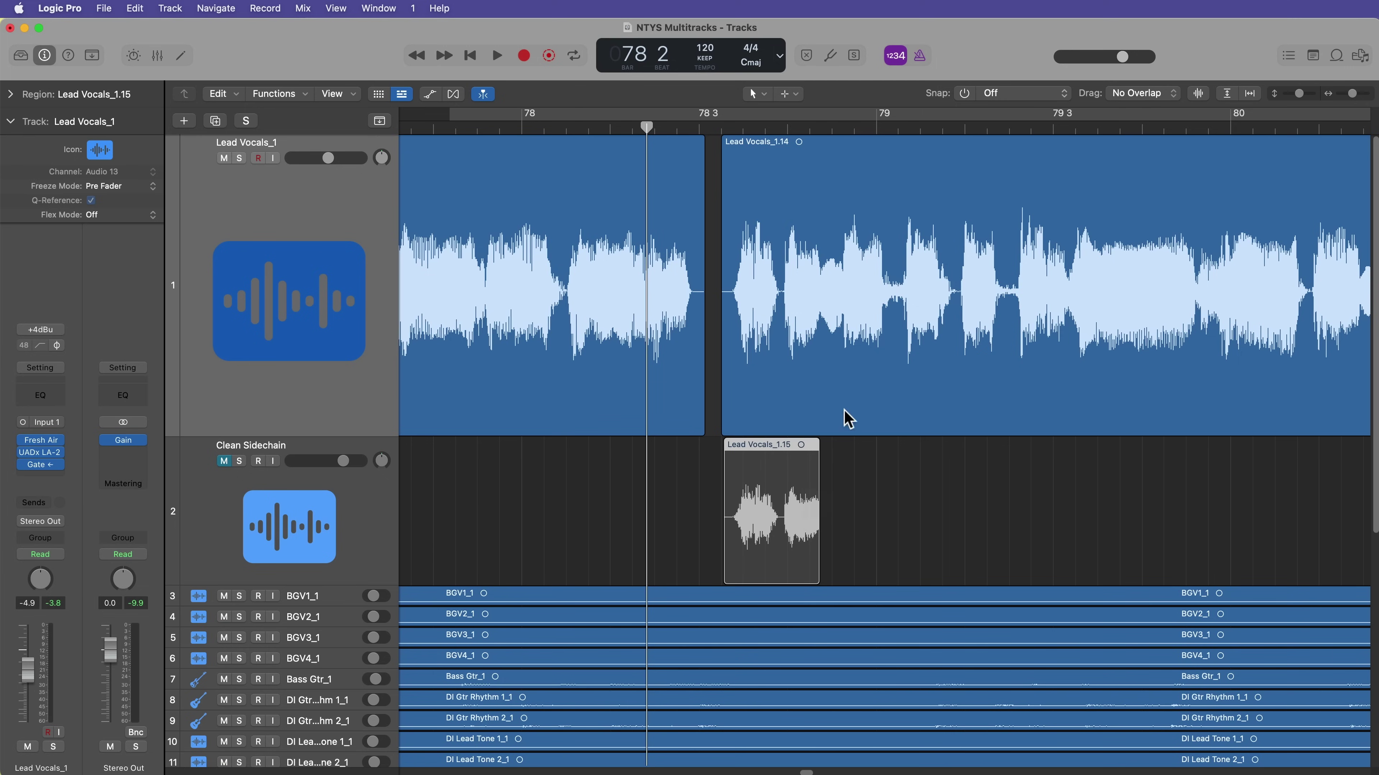
{"action": "left_click", "coordinate": [857, 505]}
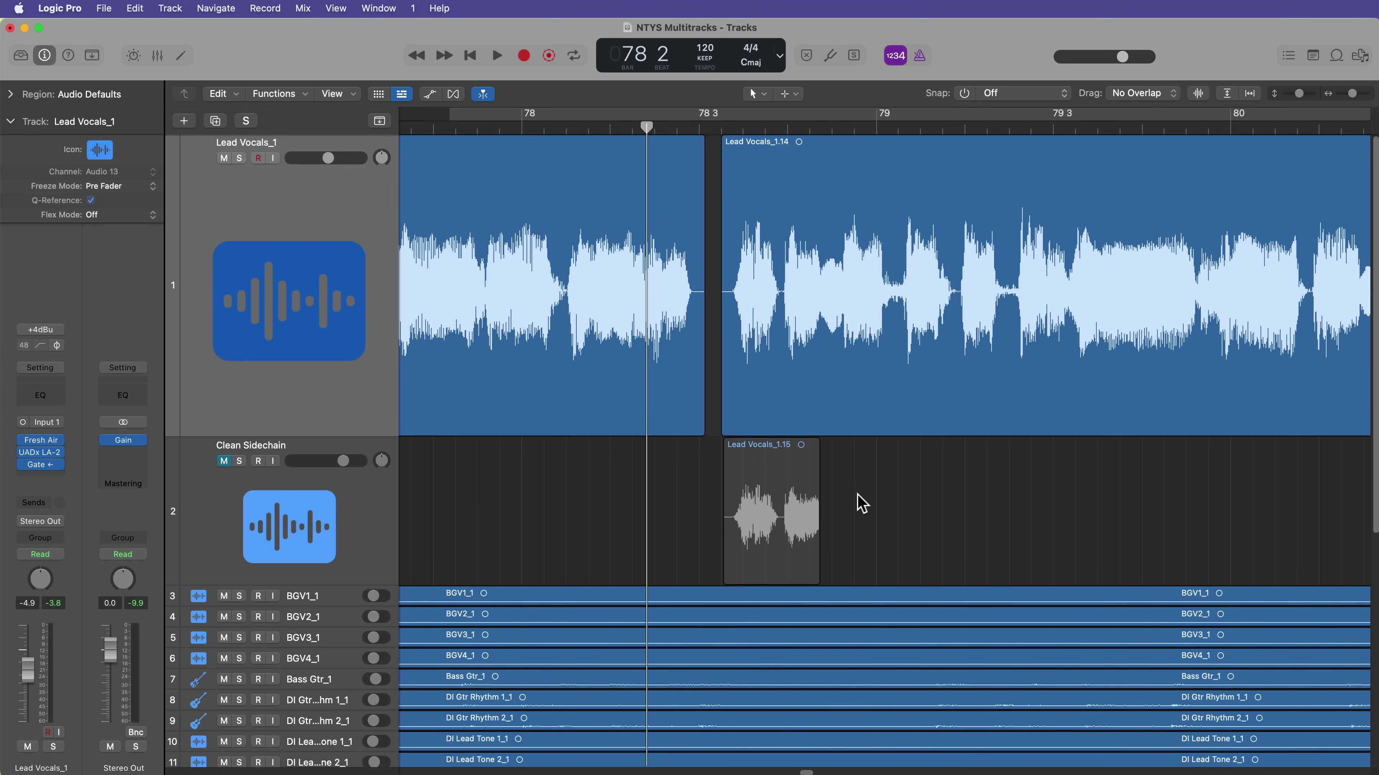
{"action": "left_click", "coordinate": [335, 511]}
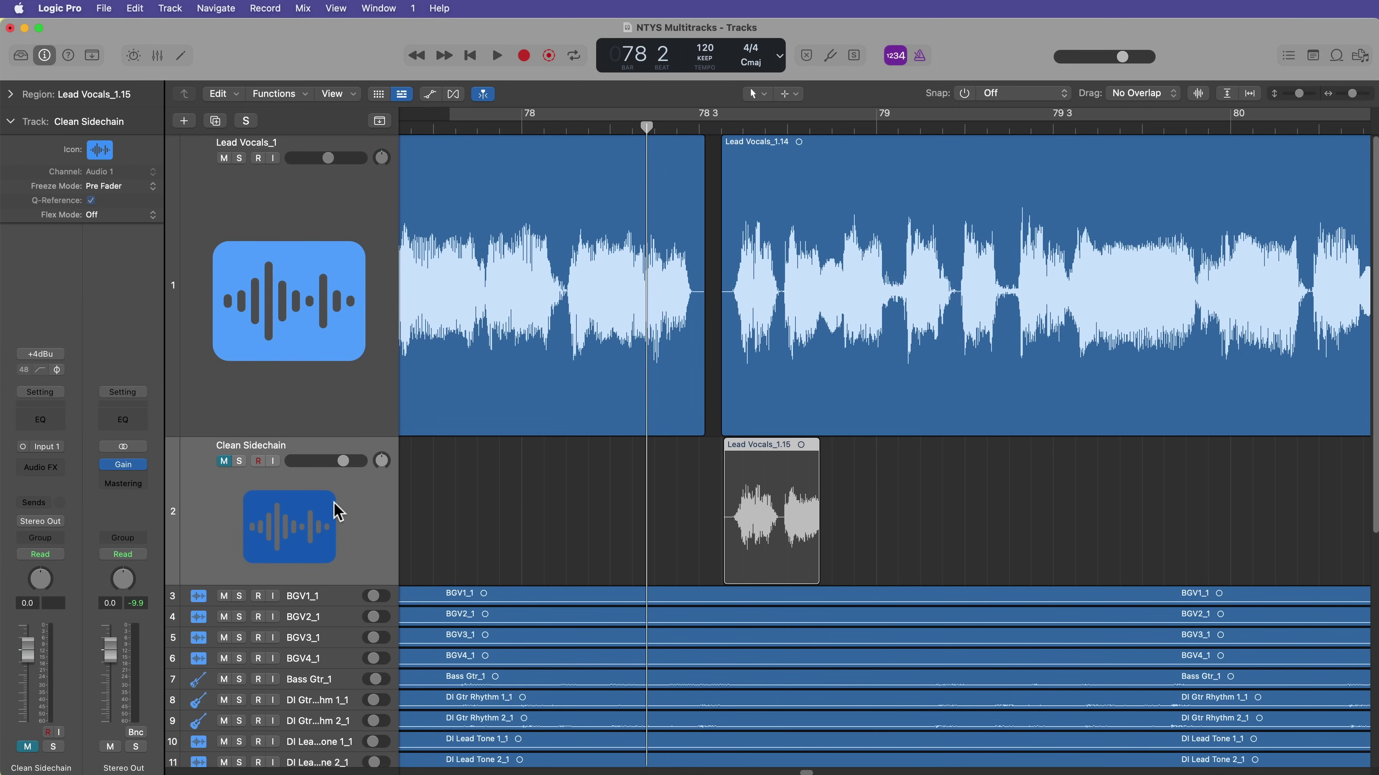
{"action": "left_click", "coordinate": [469, 511]}
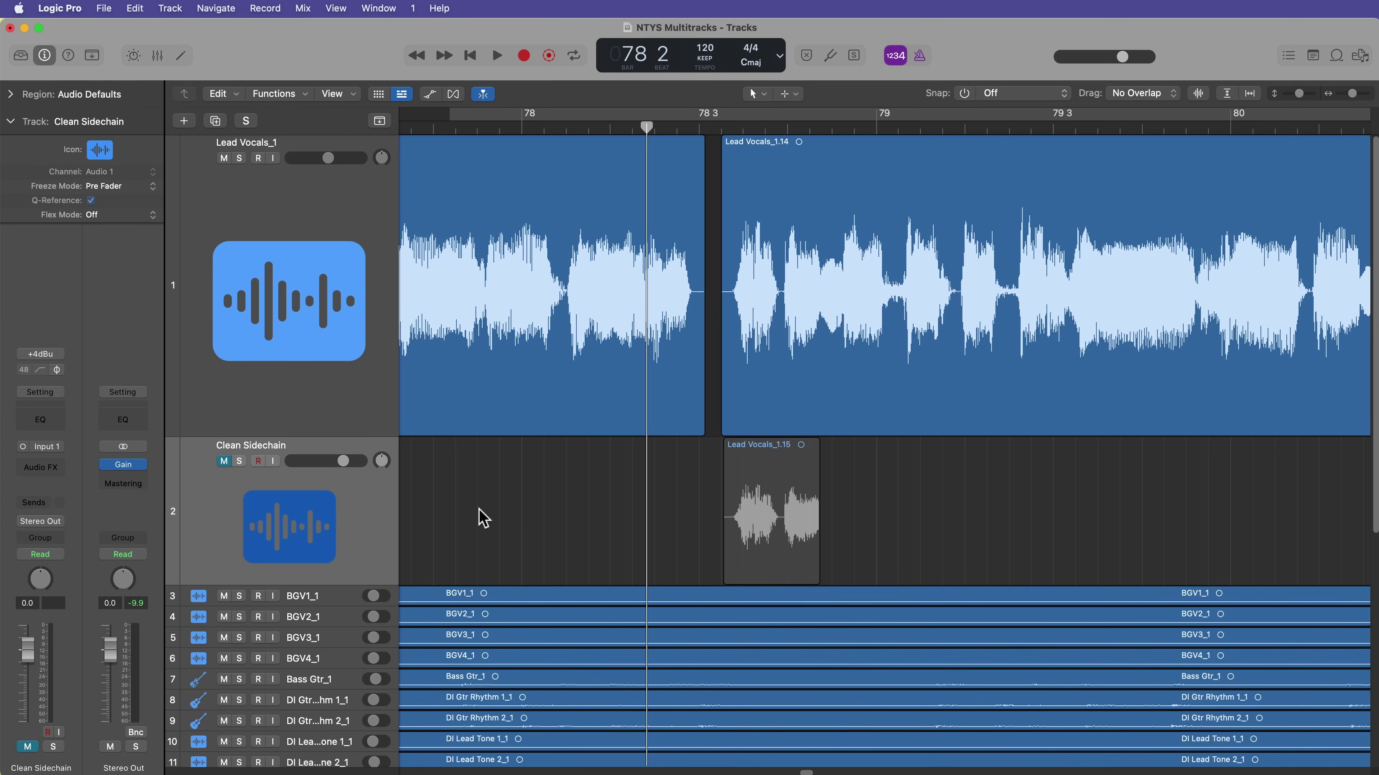
Bypass the Noise Gate on Lead Vocals_1 and play the passage to hear the uncensored vocal.
{"action": "left_click", "coordinate": [320, 348]}
{"action": "left_click", "coordinate": [23, 465]}
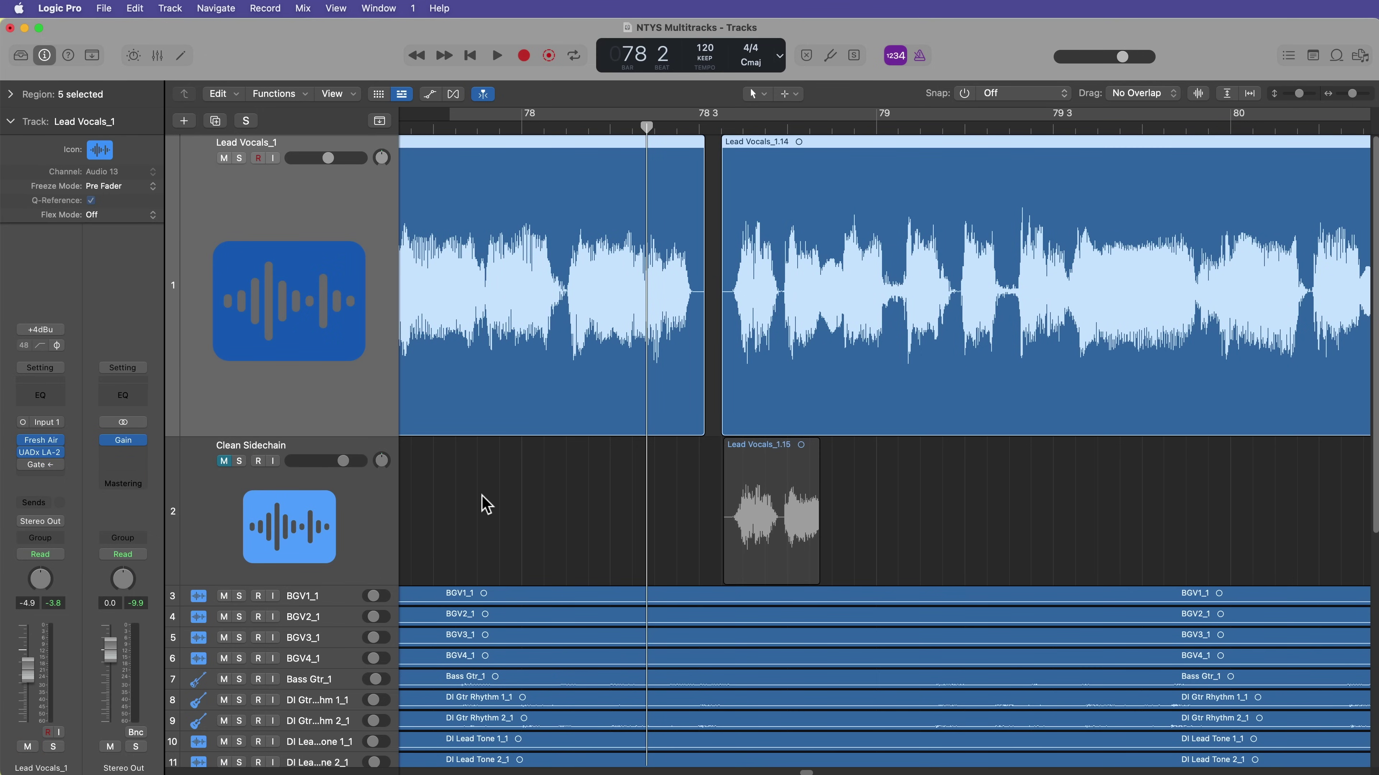
{"action": "key", "text": "space"}
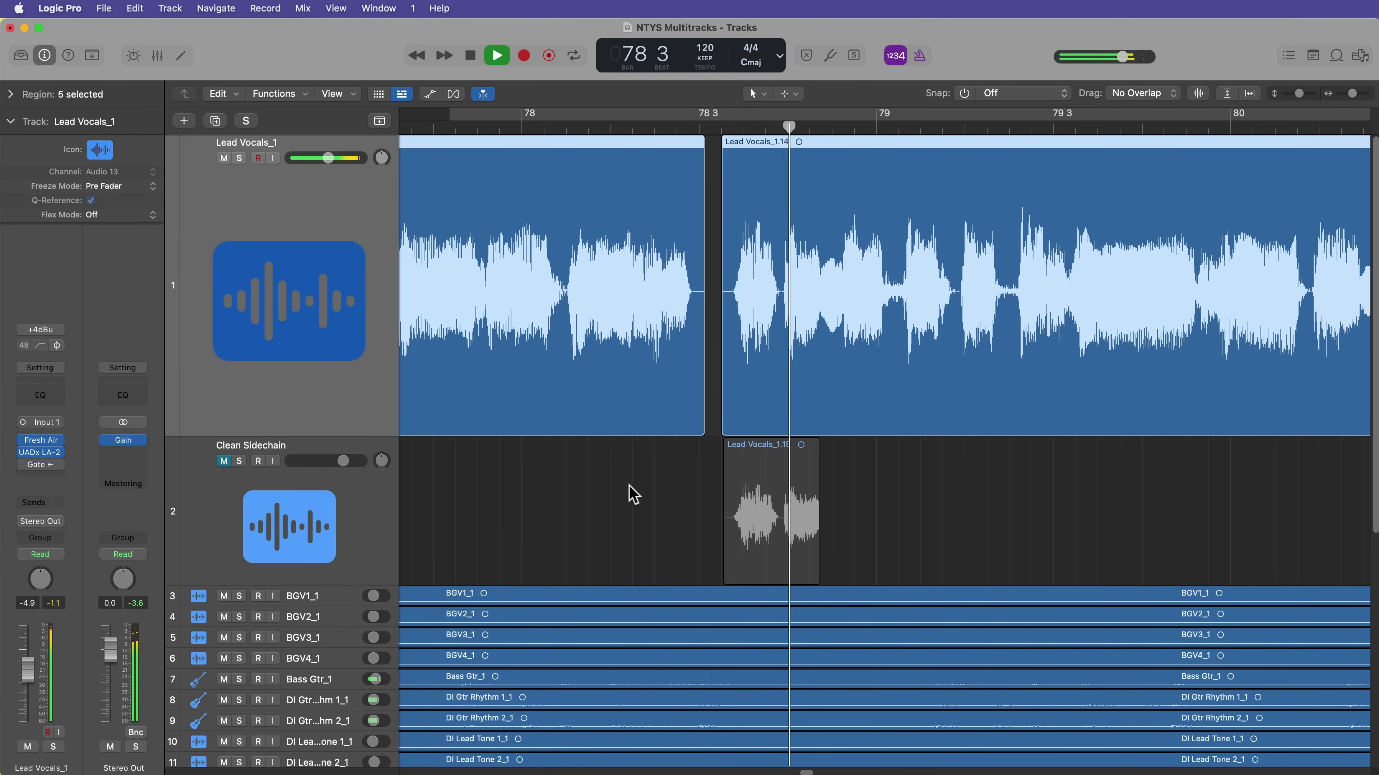
{"action": "key", "text": "space"}
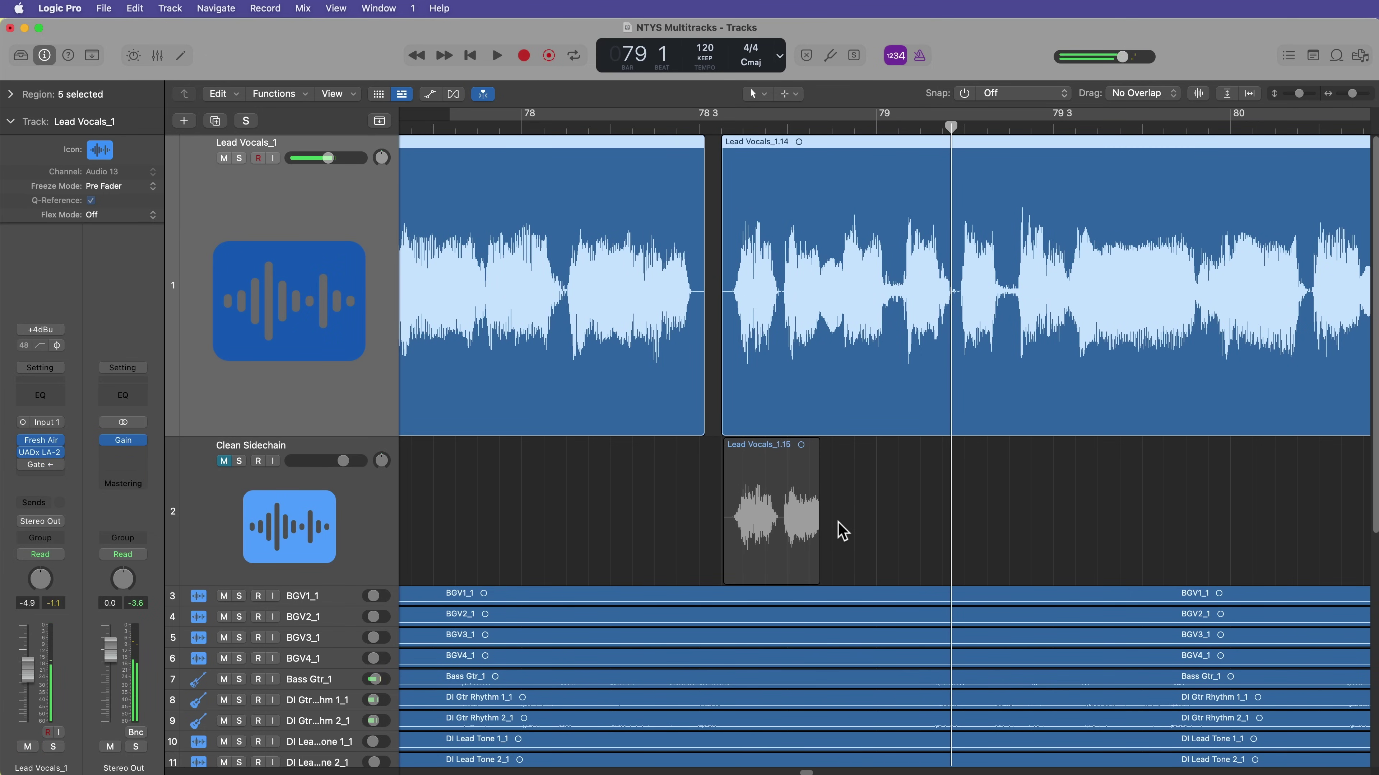
{"action": "key", "text": "super+Left"}
{"action": "key", "text": "super+Left"}
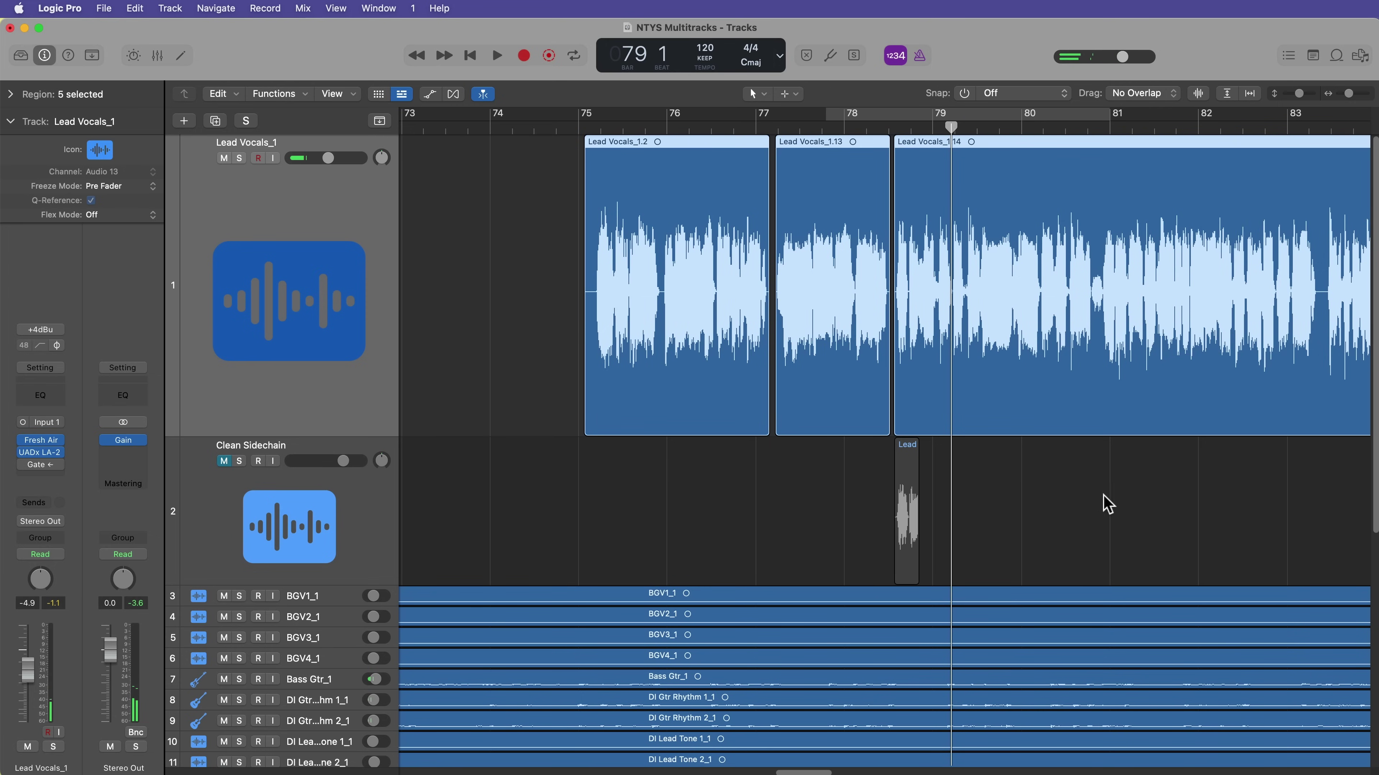
{"action": "scroll", "coordinate": [975, 518], "scroll_direction": "right", "scroll_amount": 3}
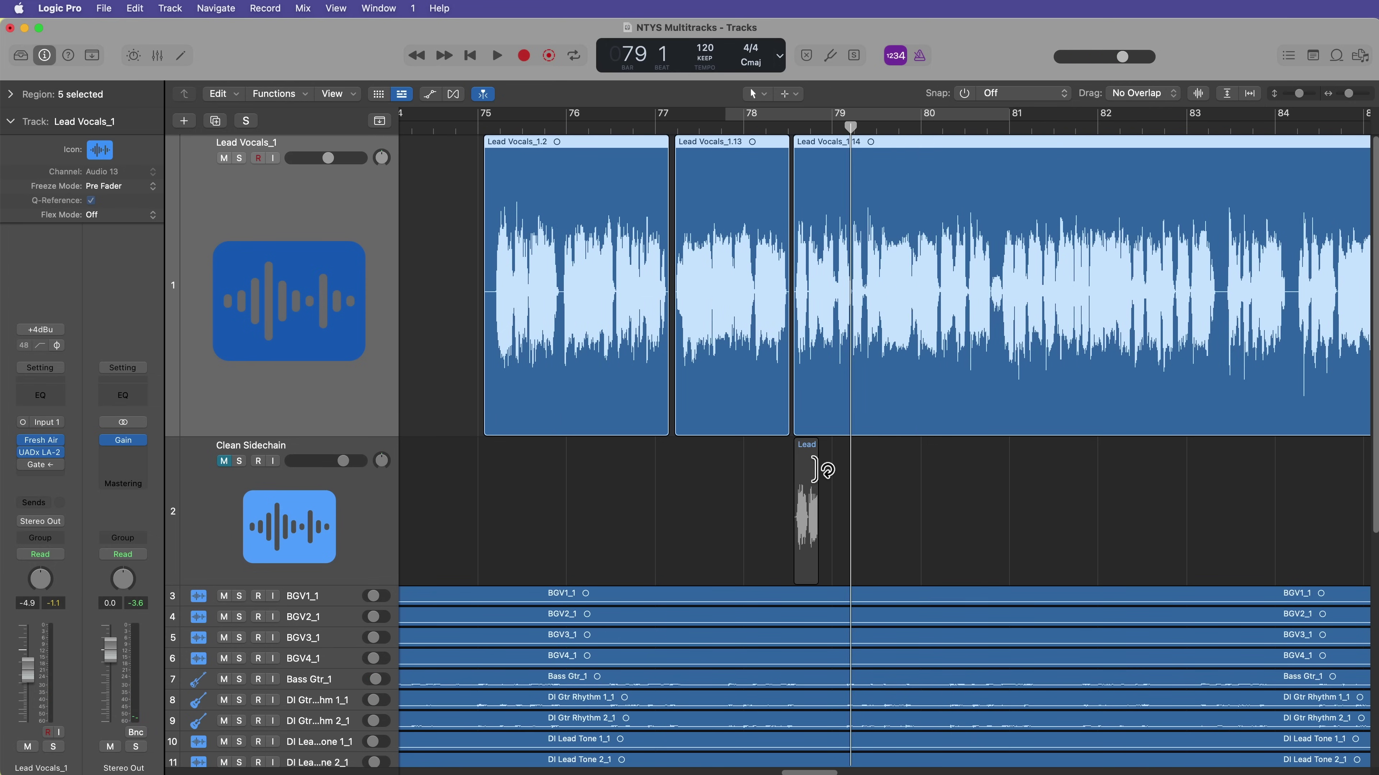
{"action": "key", "text": "super+Right"}
{"action": "key", "text": "super+Right"}
{"action": "key", "text": "super+Right"}
{"action": "key", "text": "super+Right"}
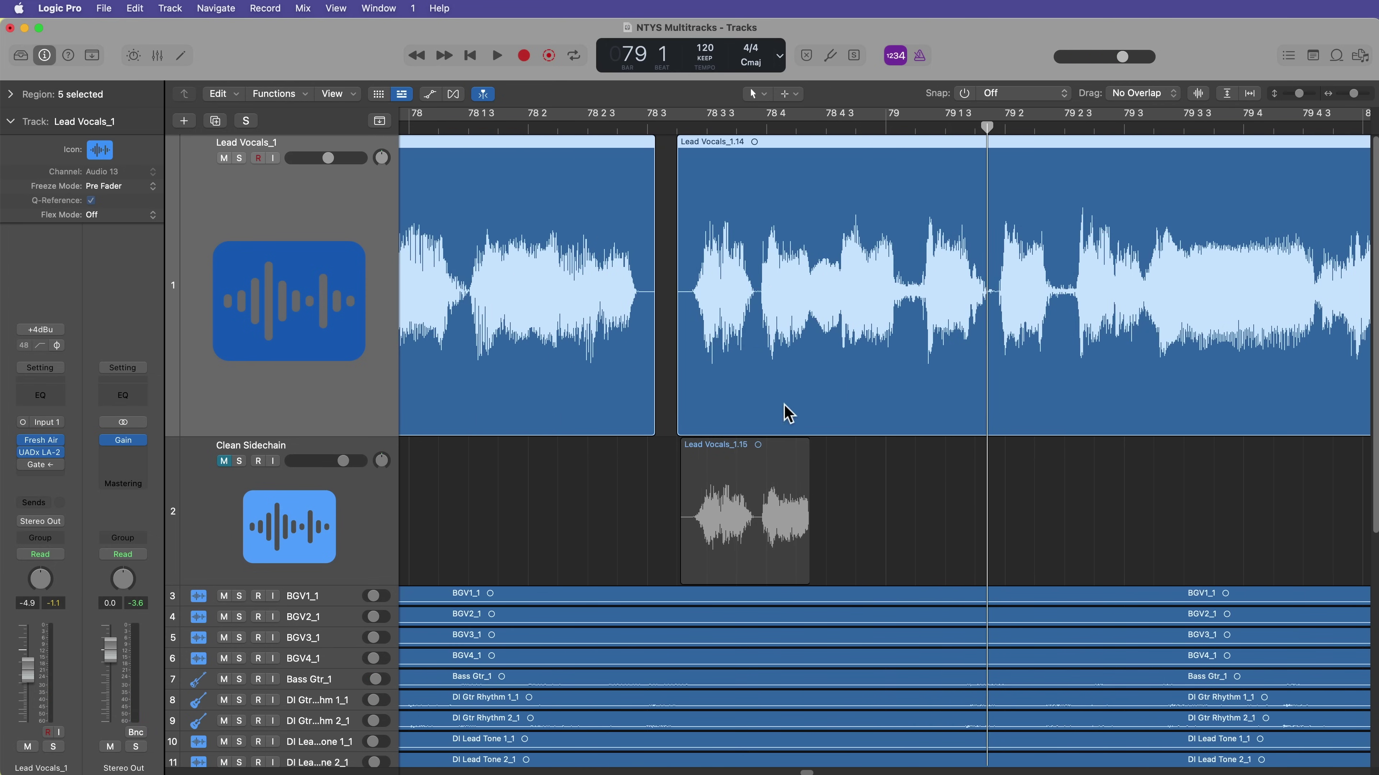
Turn the Noise Gate on Lead Vocals_1 back on and play from about 78 1 3 to hear the censored passage.
{"action": "left_click", "coordinate": [932, 510]}
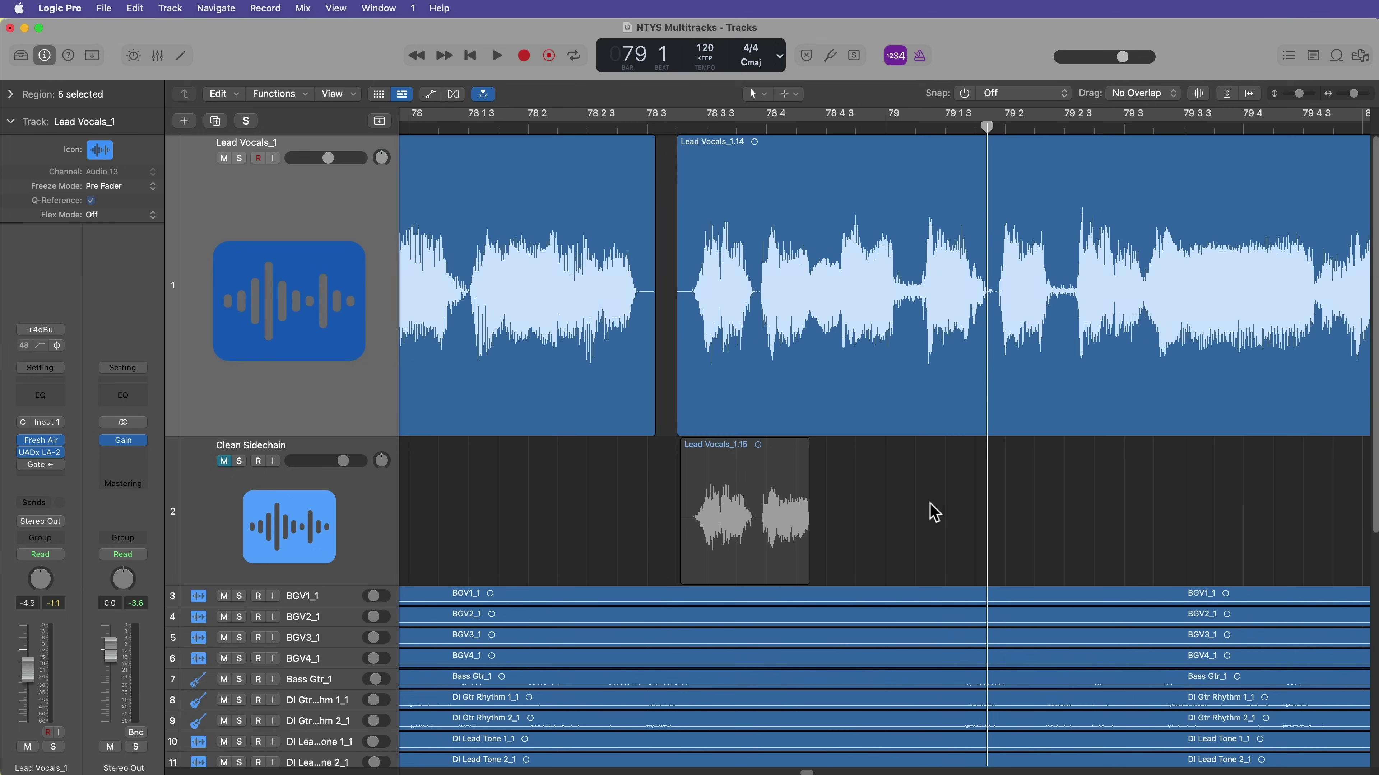
{"action": "left_click", "coordinate": [667, 127]}
{"action": "mouse_move", "coordinate": [51, 466]}
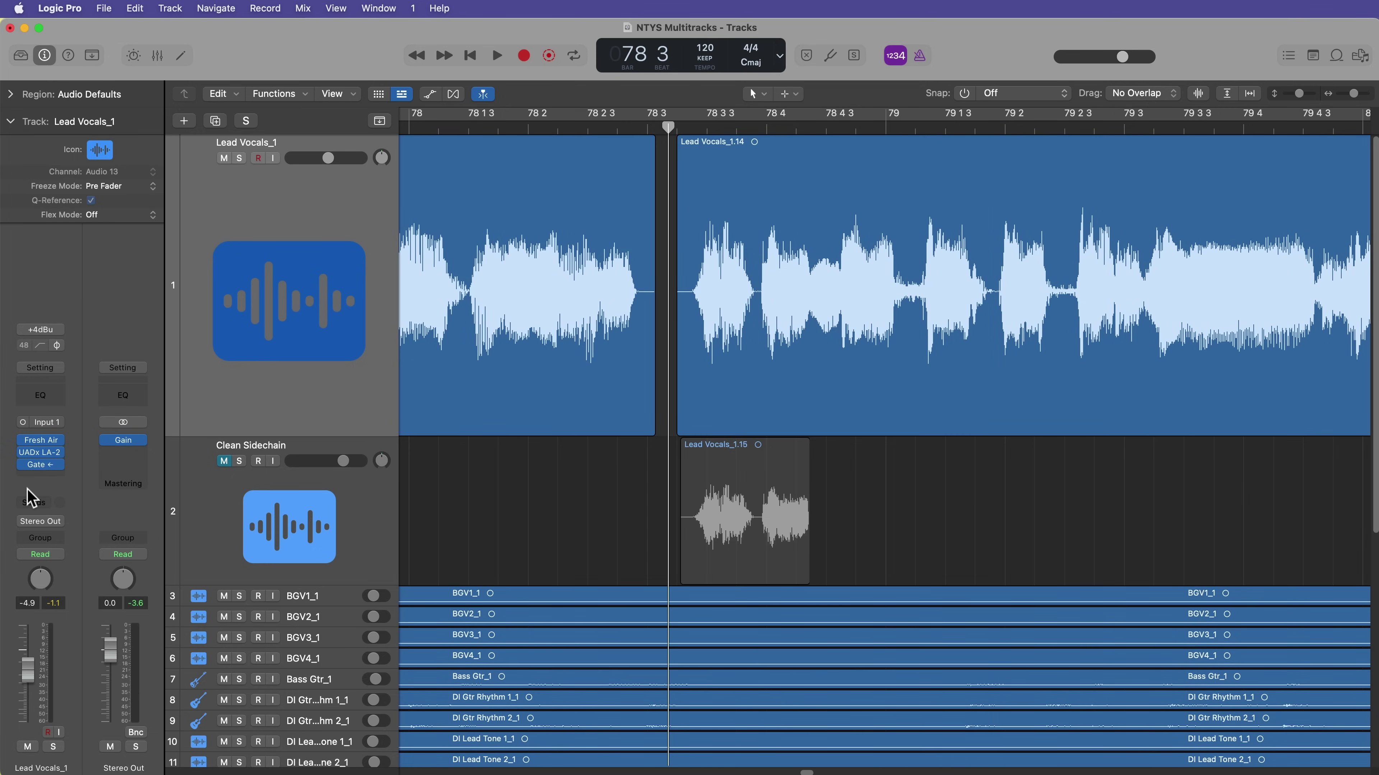
{"action": "left_click", "coordinate": [469, 127]}
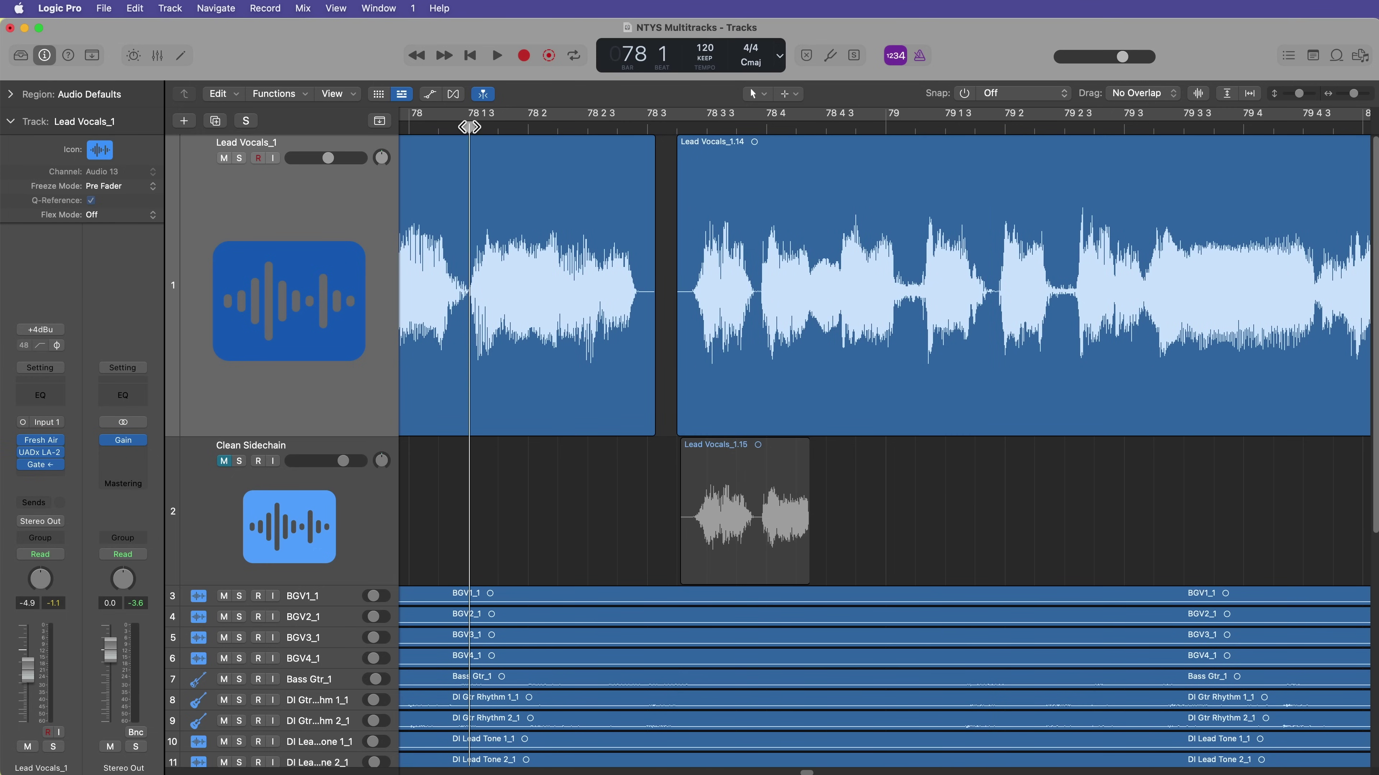
{"action": "key", "text": "space"}
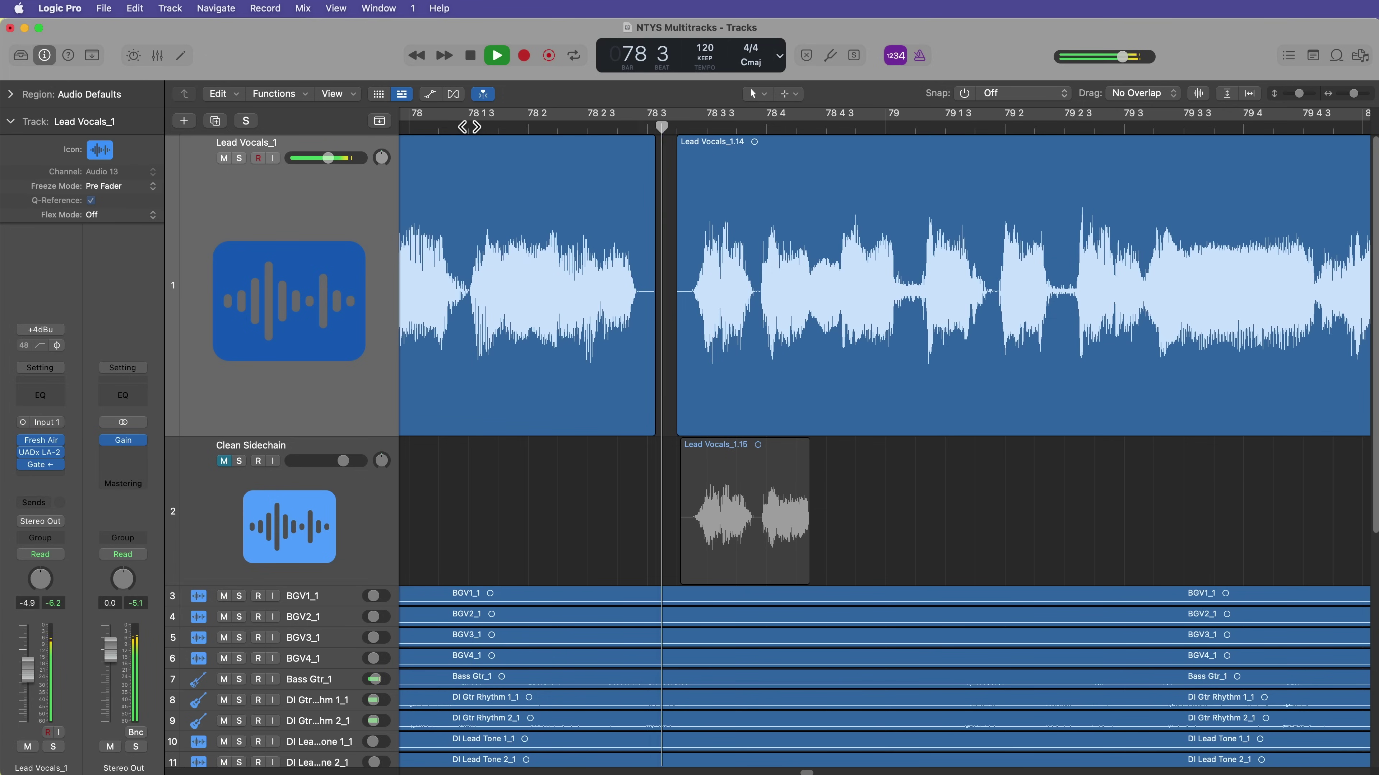
{"action": "key", "text": "space"}
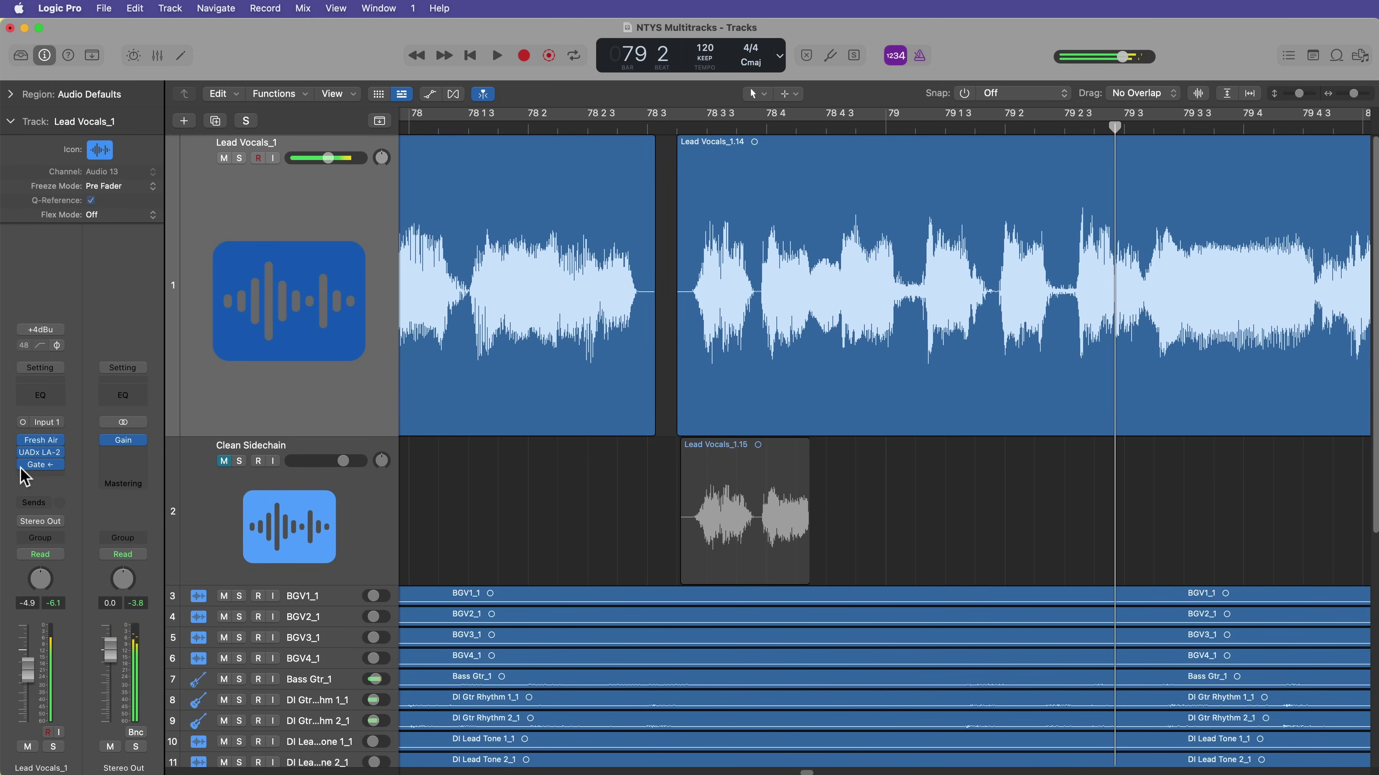
Bypass the Noise Gate on Lead Vocals_1 and play from about 78 1 3 to compare the original vocal.
{"action": "left_click", "coordinate": [465, 128]}
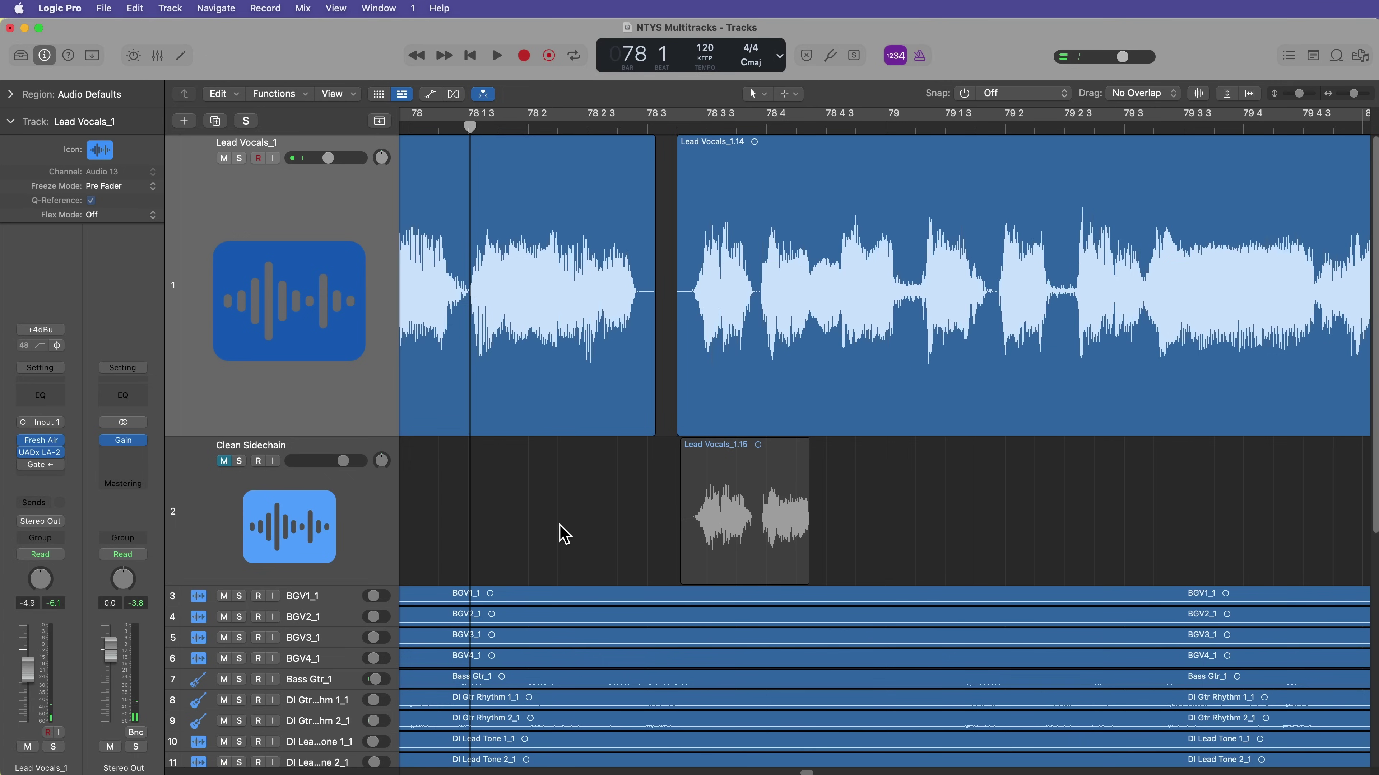
{"action": "key", "text": "space"}
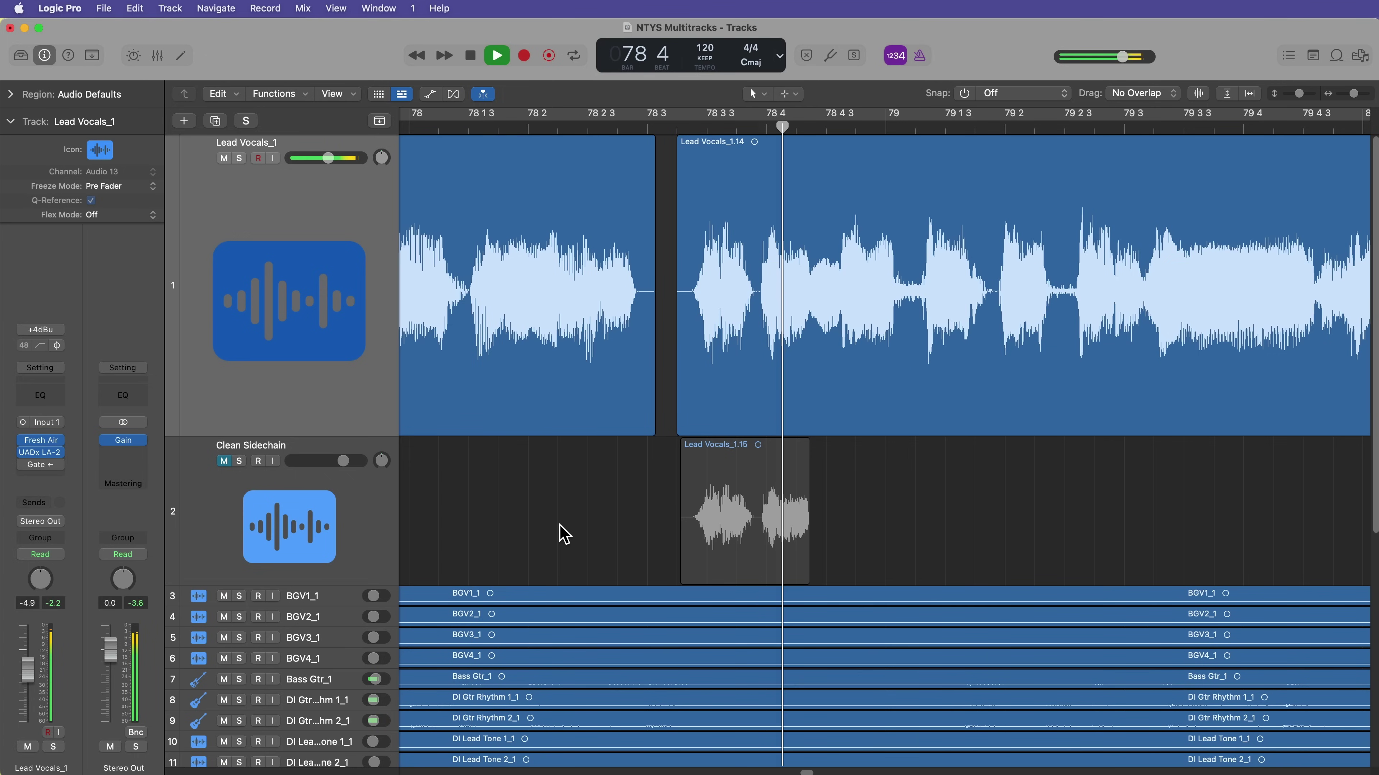
{"action": "key", "text": "space"}
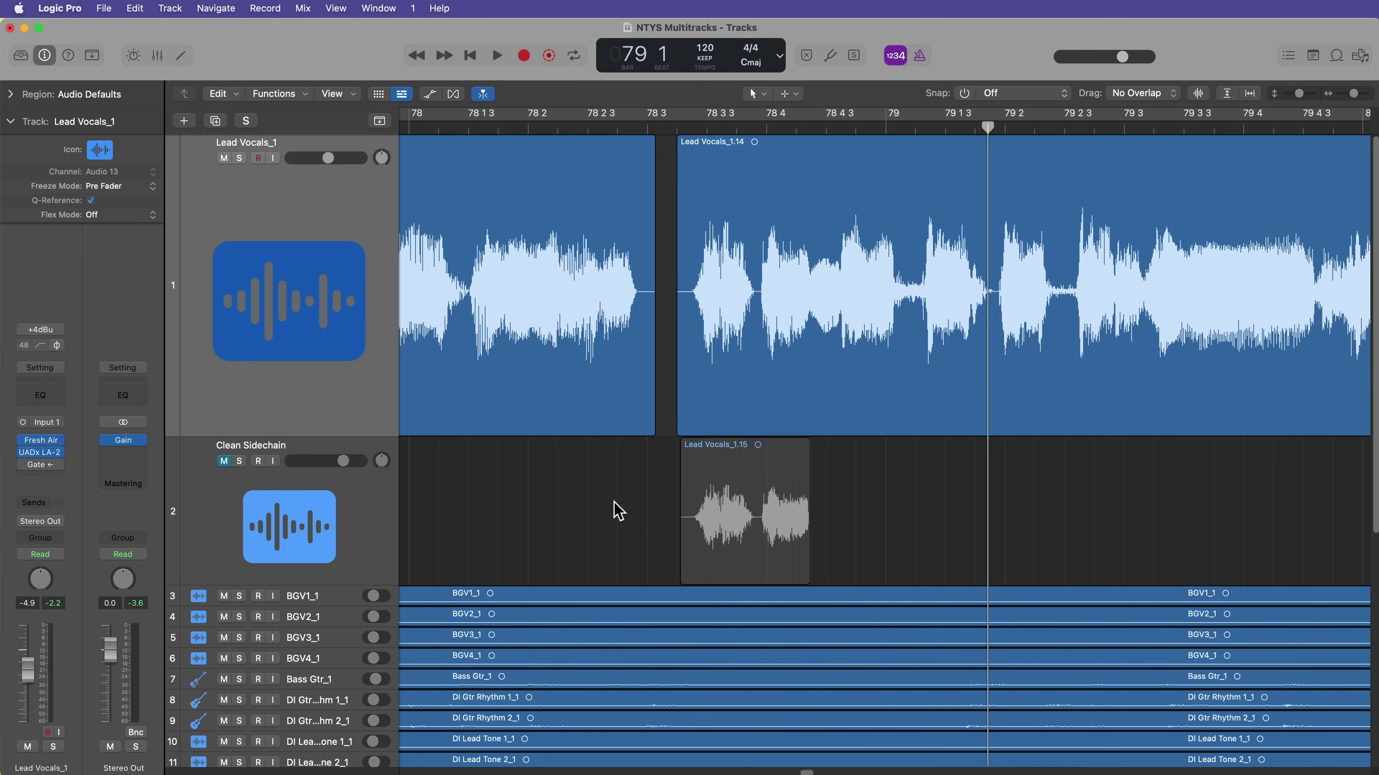
Unmute Clean Sidechain, trim the silence before its vocal region's audio, and split the region at the gap just before beat 78 4.
{"action": "left_click", "coordinate": [715, 519]}
{"action": "scroll", "coordinate": [717, 133], "scroll_direction": "up", "scroll_amount": 3}
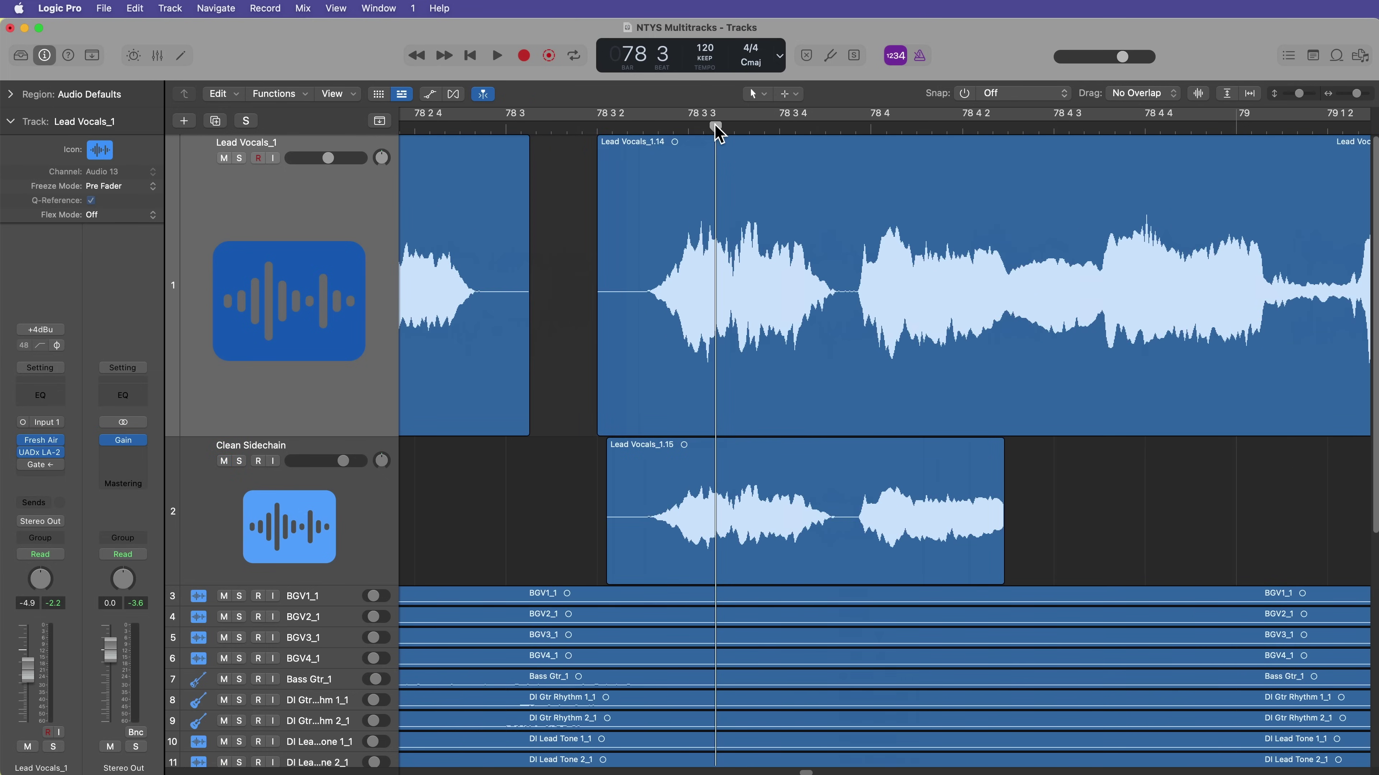
{"action": "left_click_drag", "start_coordinate": [548, 524], "coordinate": [638, 546]}
{"action": "key", "text": "Delete"}
{"action": "left_click", "coordinate": [809, 552]}
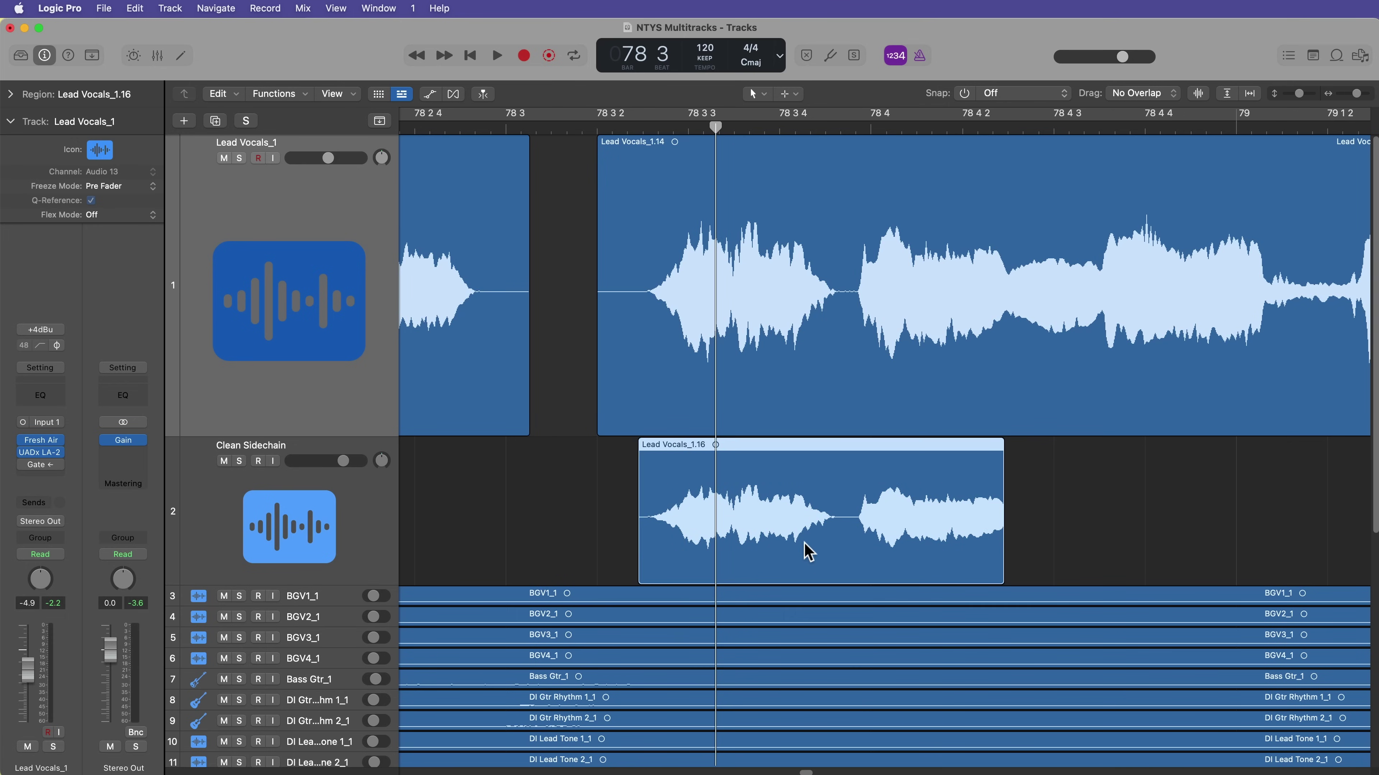
{"action": "left_click", "coordinate": [845, 526]}
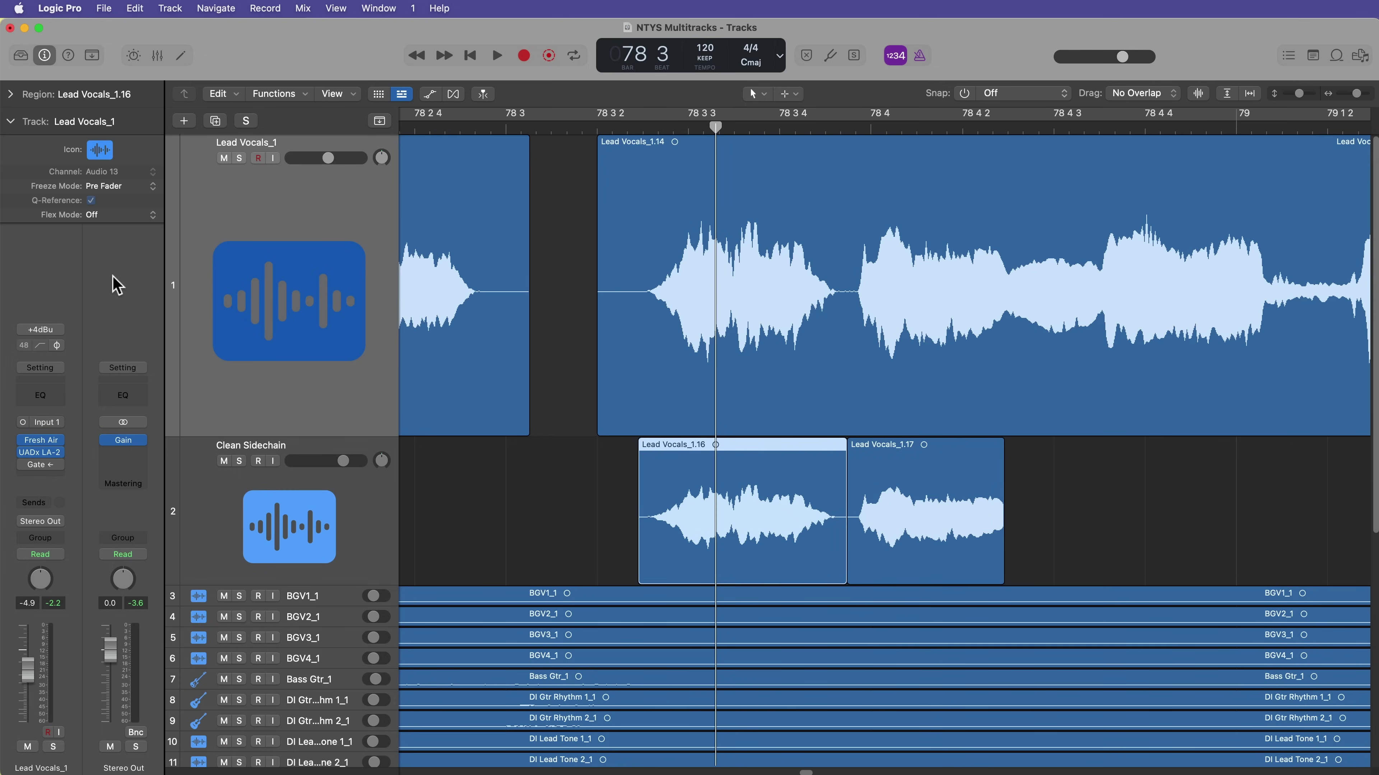
Reverse each of the two vocal regions on the Clean Sidechain track separately.
{"action": "left_click", "coordinate": [11, 94]}
{"action": "left_click", "coordinate": [88, 329]}
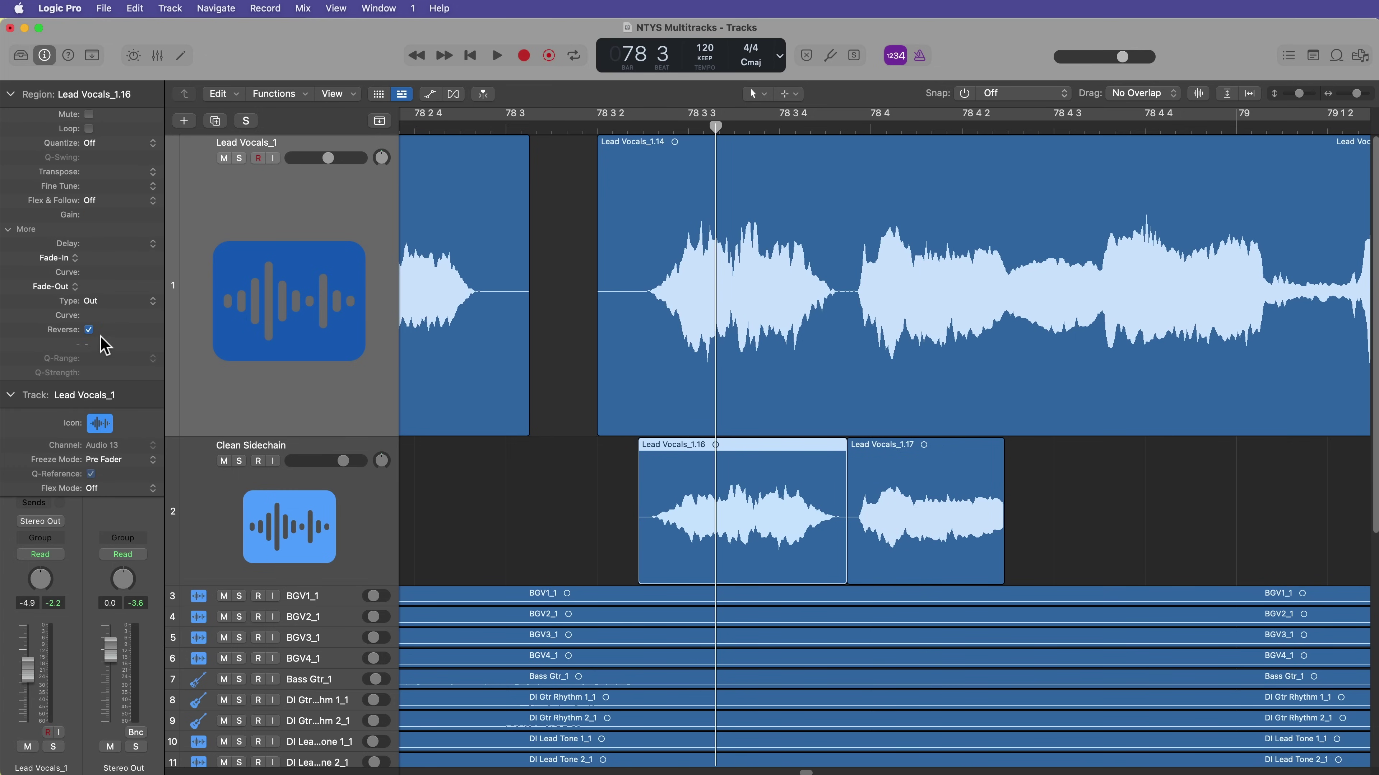
{"action": "left_click", "coordinate": [930, 519]}
{"action": "left_click", "coordinate": [89, 330]}
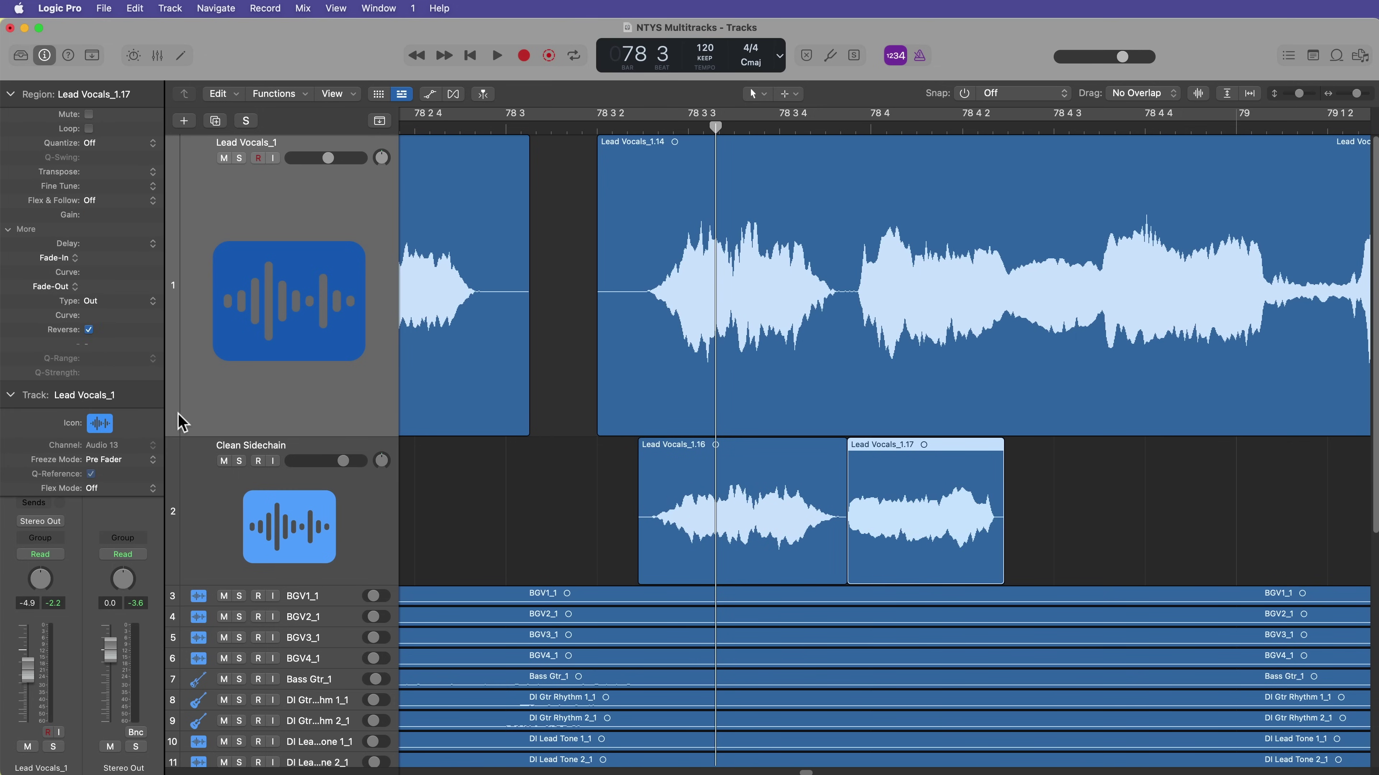
Deselect the regions and play from about 78 1 3 to hear the reversed audio together with the ungated vocal.
{"action": "left_click", "coordinate": [535, 541]}
{"action": "key", "text": "super+Left"}
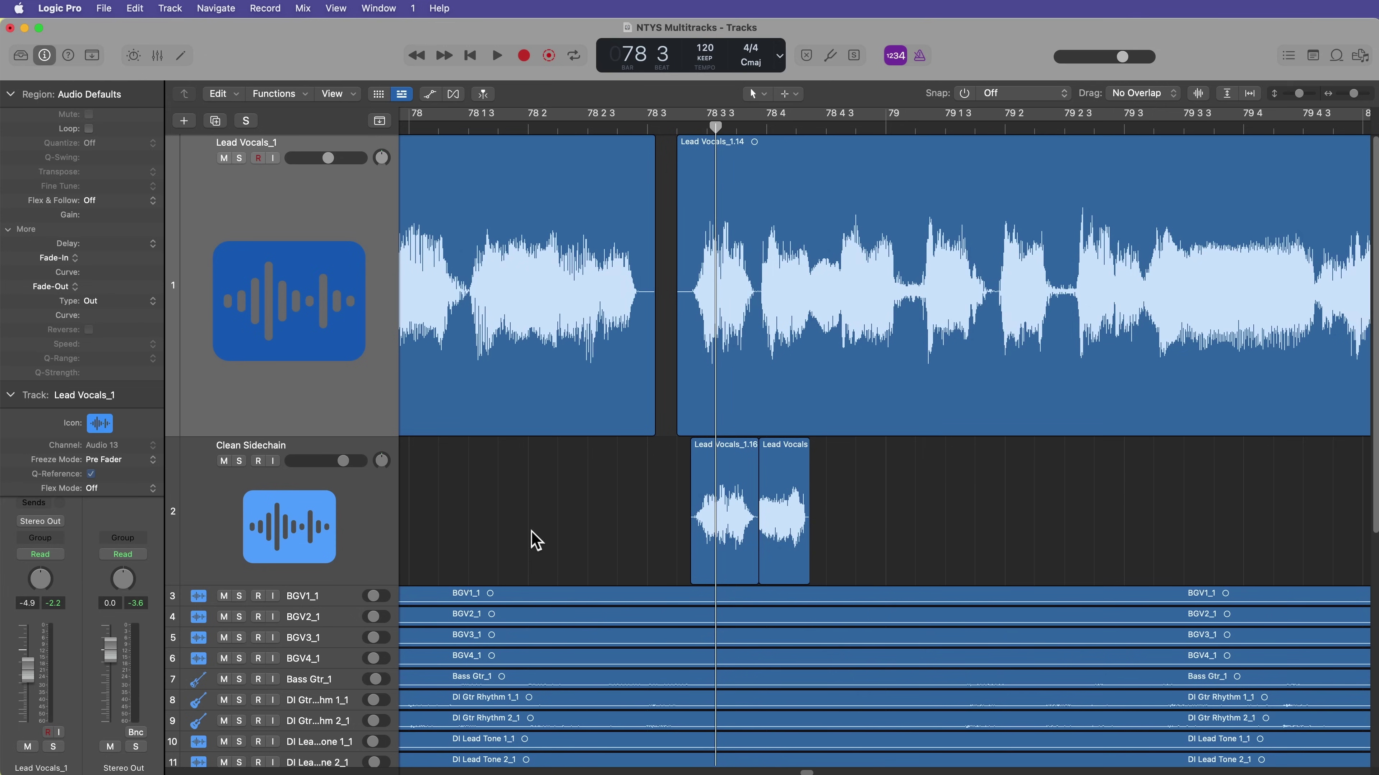
{"action": "left_click", "coordinate": [586, 126]}
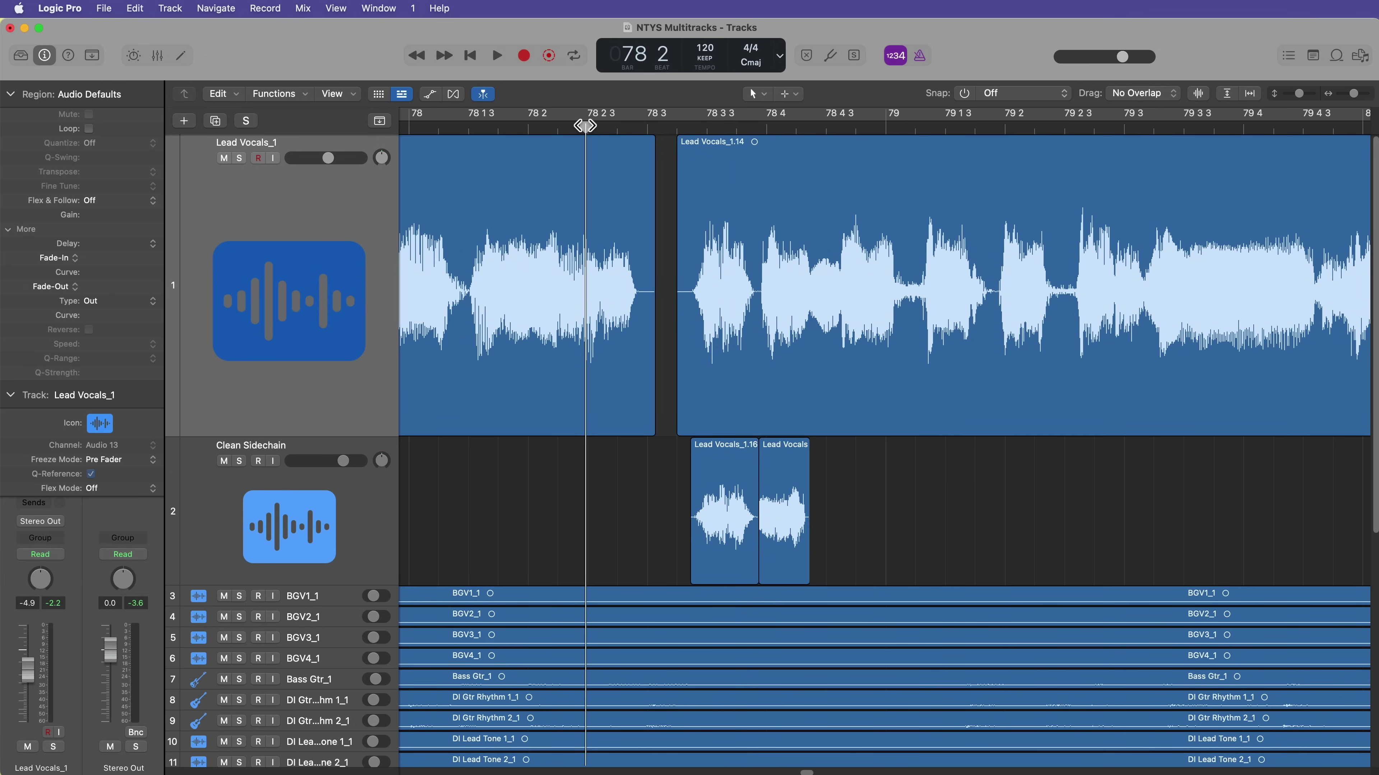
{"action": "left_click", "coordinate": [474, 126]}
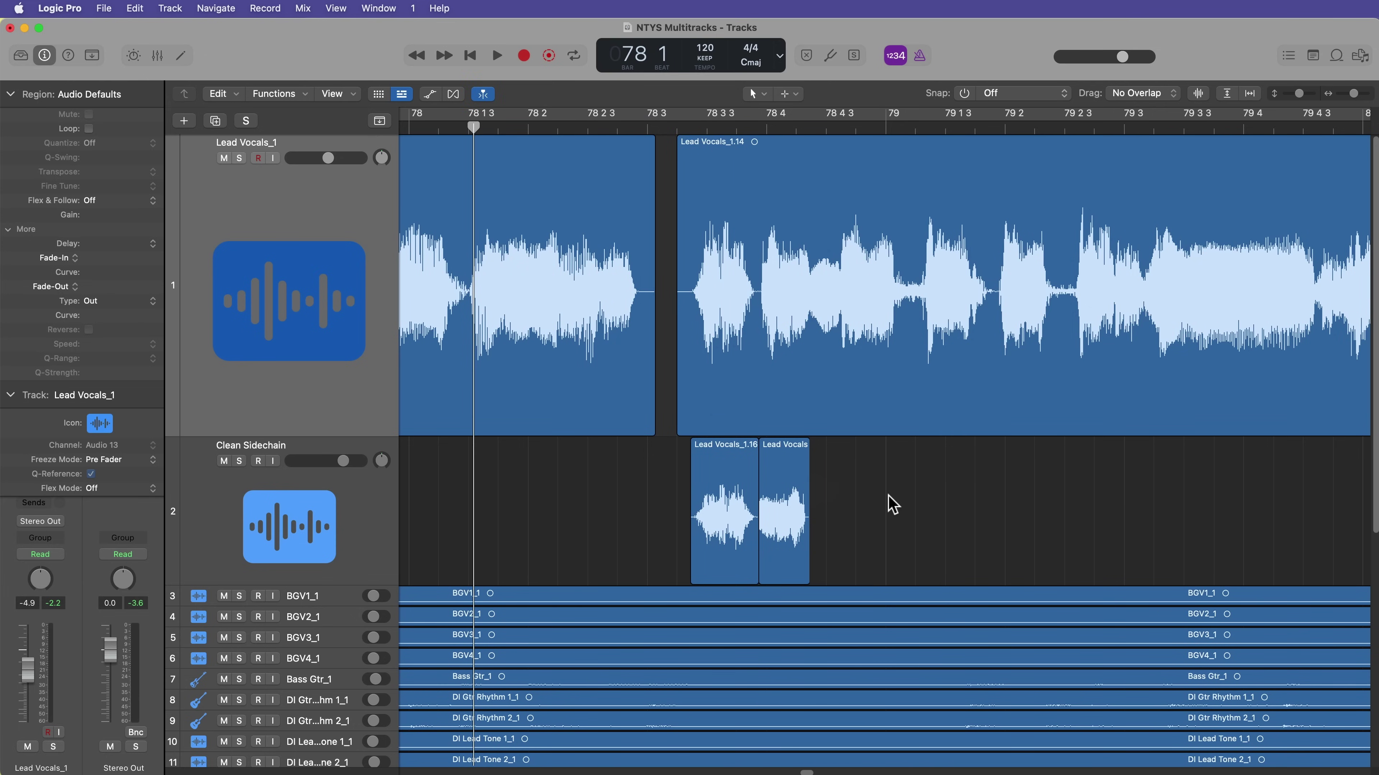
{"action": "key", "text": "space"}
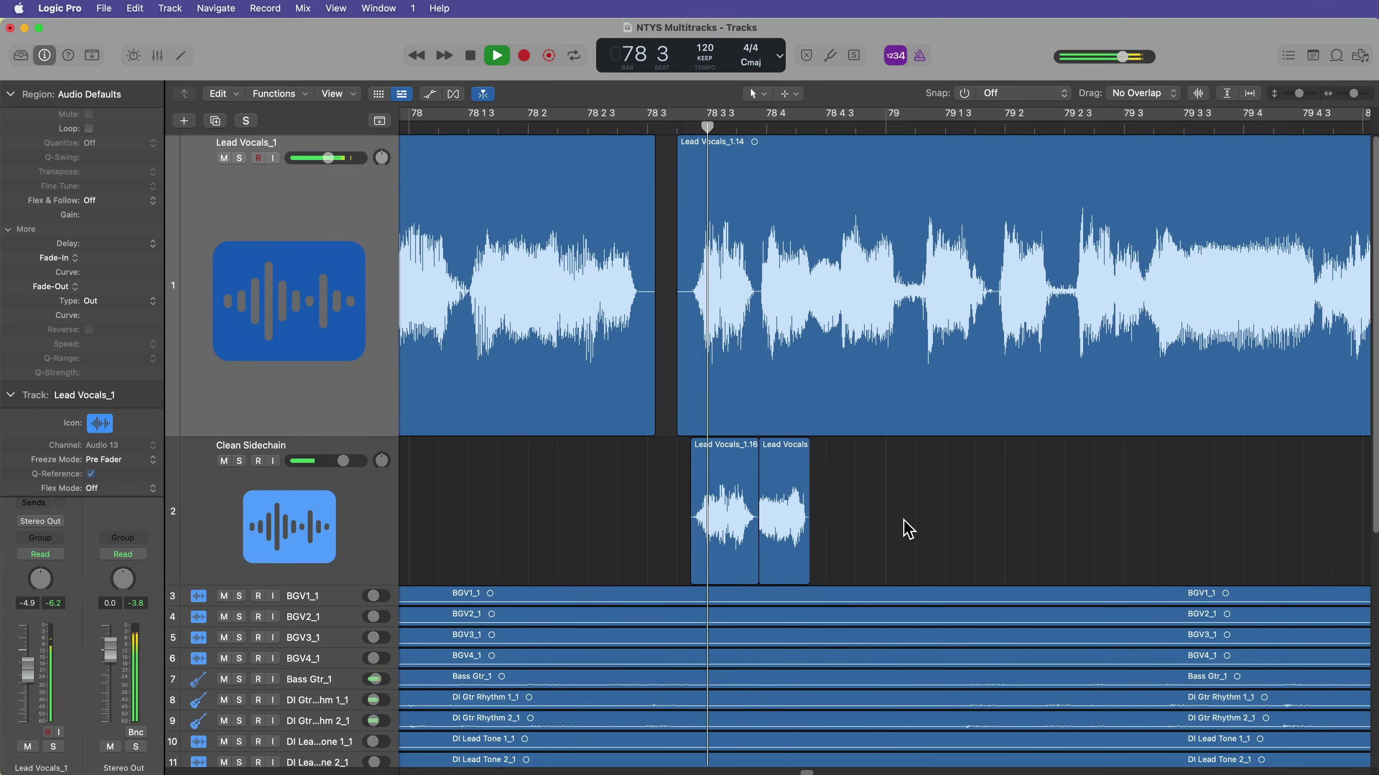
{"action": "key", "text": "space"}
Turn on the Noise Gate on Lead Vocals_1 and play the passage from about 78 1 3 with the reversed word.
{"action": "left_click", "coordinate": [324, 279]}
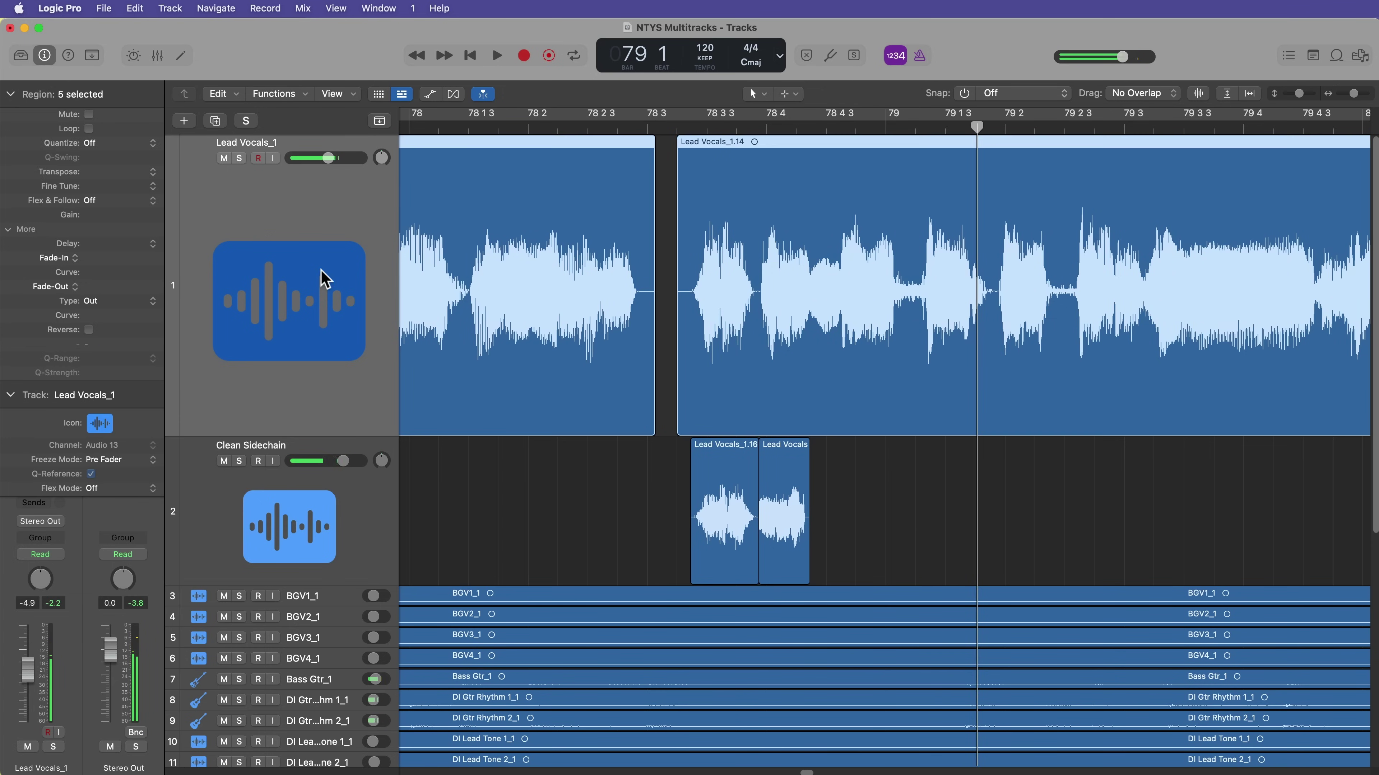
{"action": "left_click", "coordinate": [10, 94]}
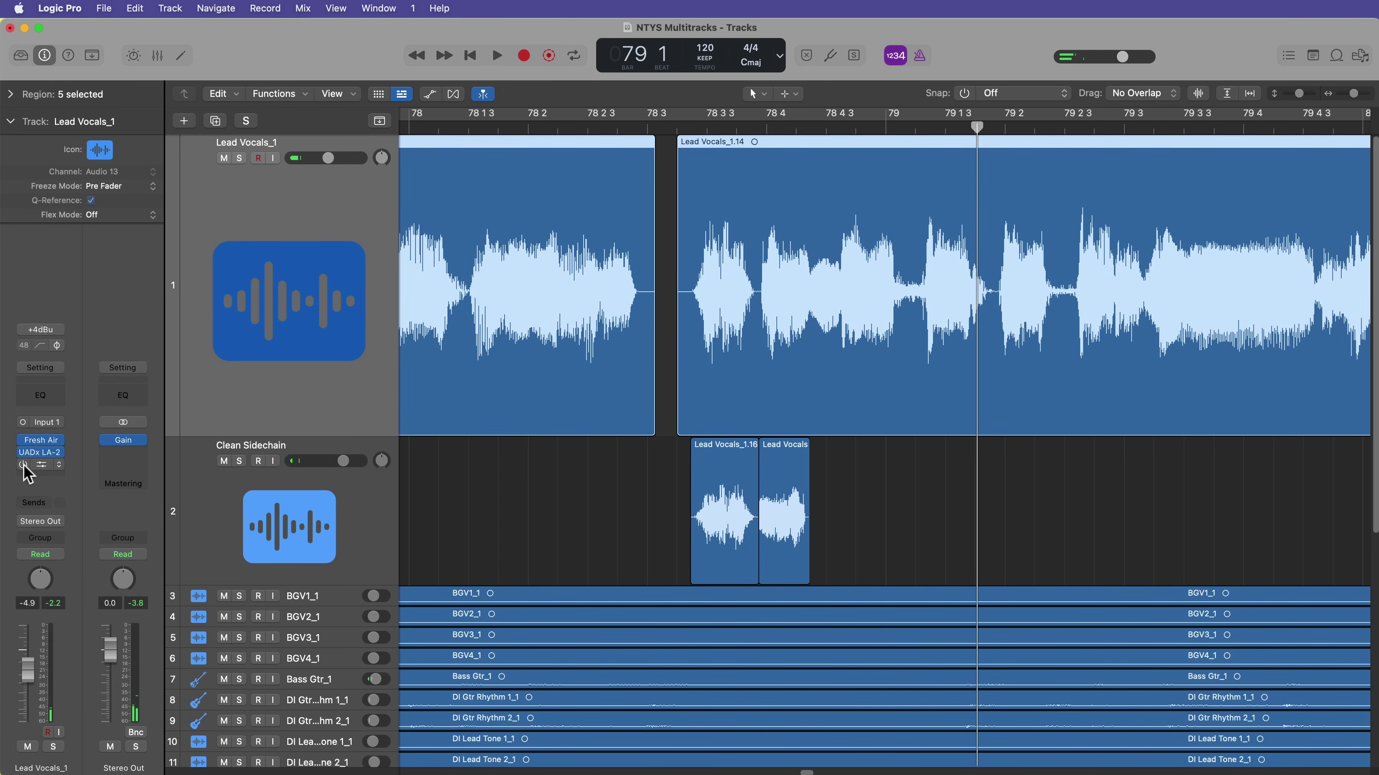
{"action": "double_click", "coordinate": [453, 126]}
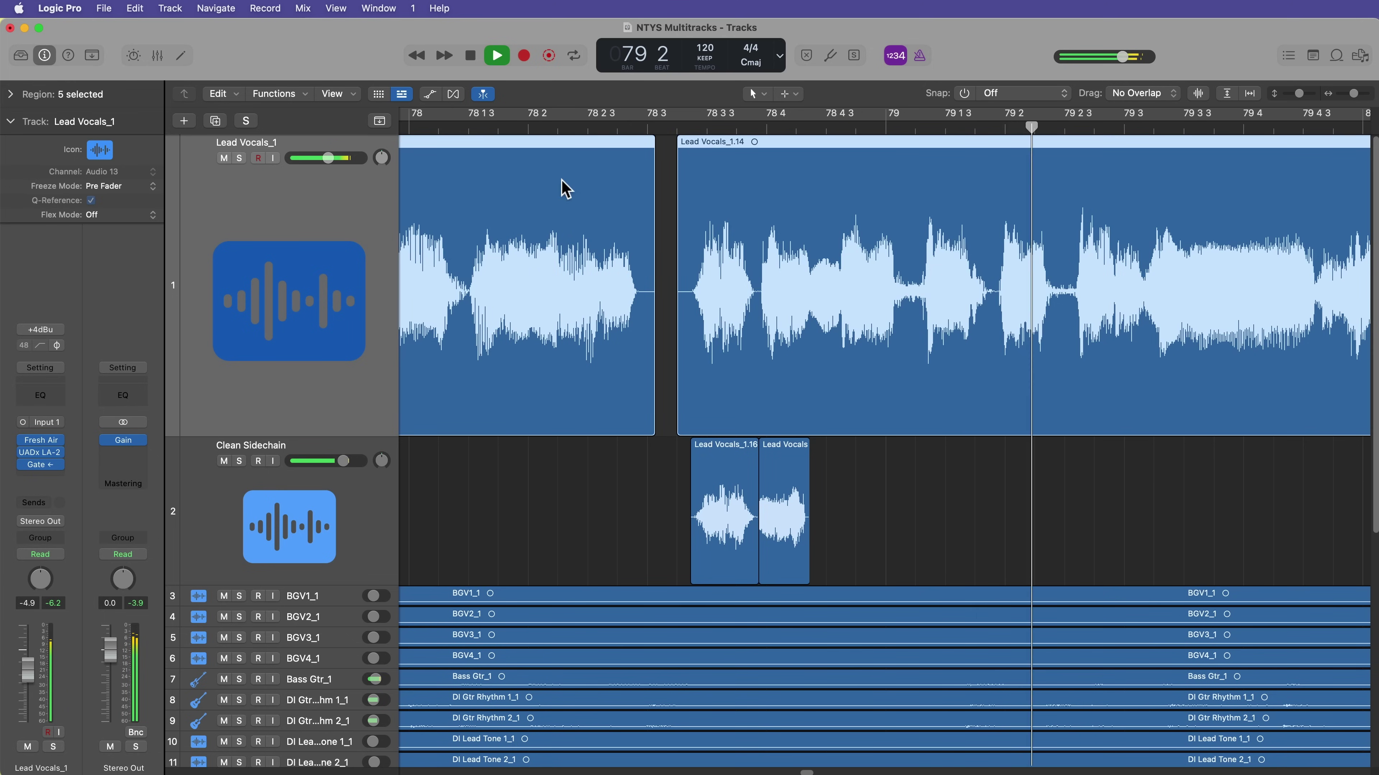
{"action": "double_click", "coordinate": [458, 130]}
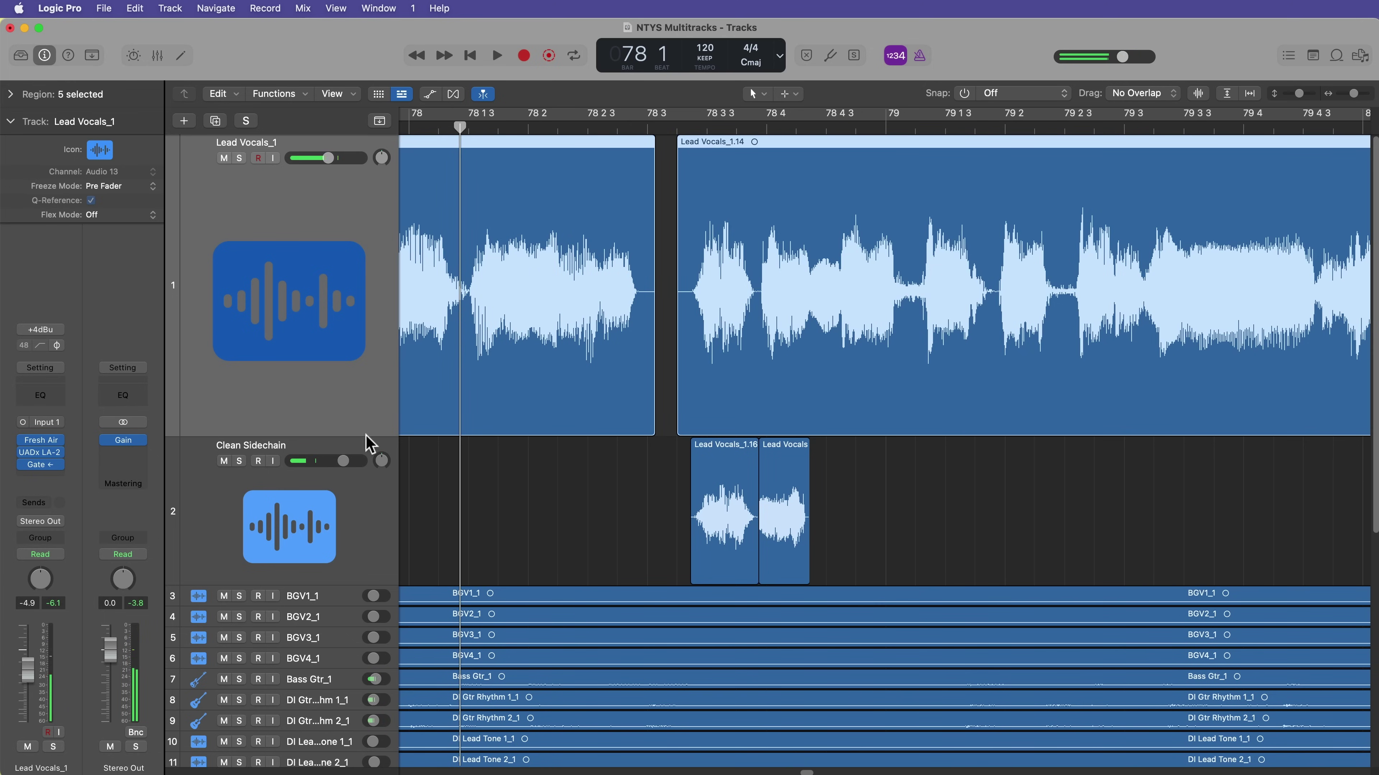
{"action": "left_click", "coordinate": [616, 525]}
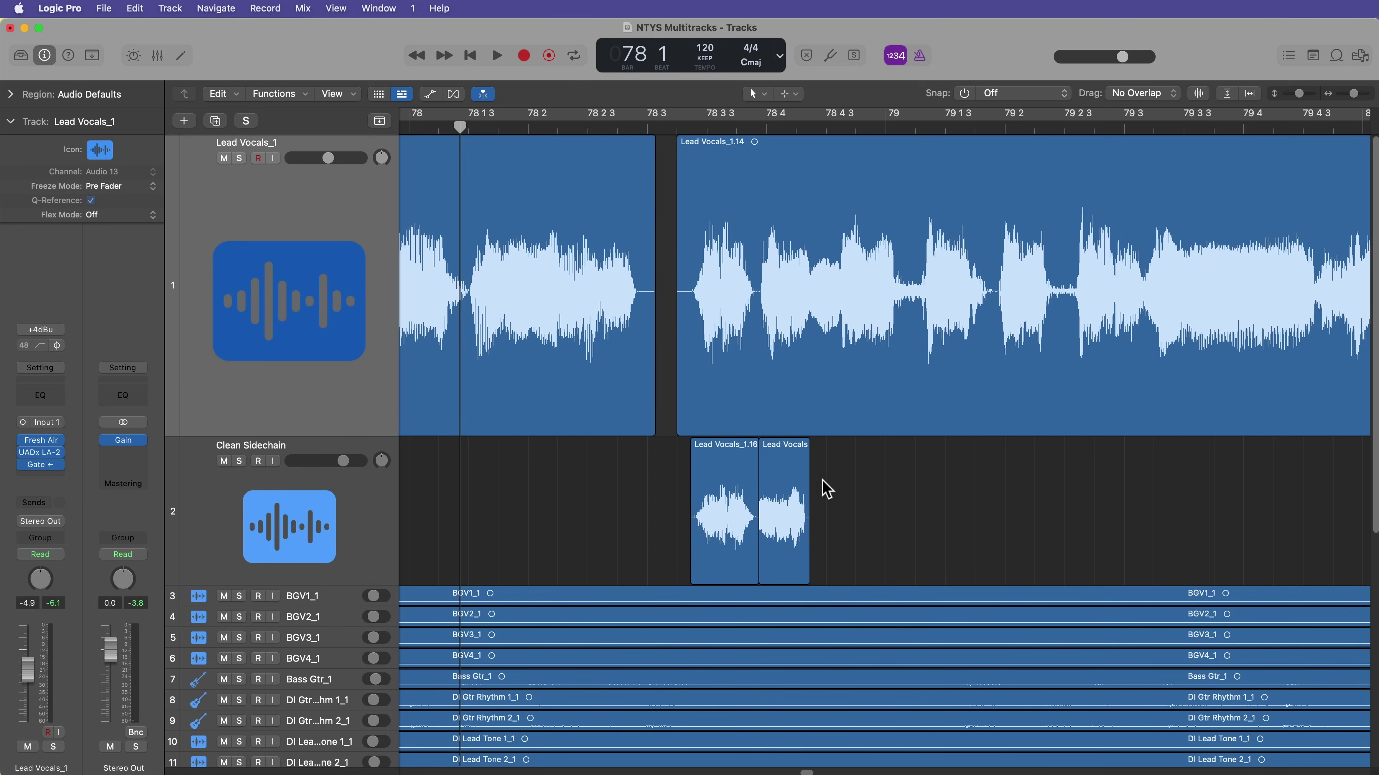
{"action": "left_click", "coordinate": [658, 202]}
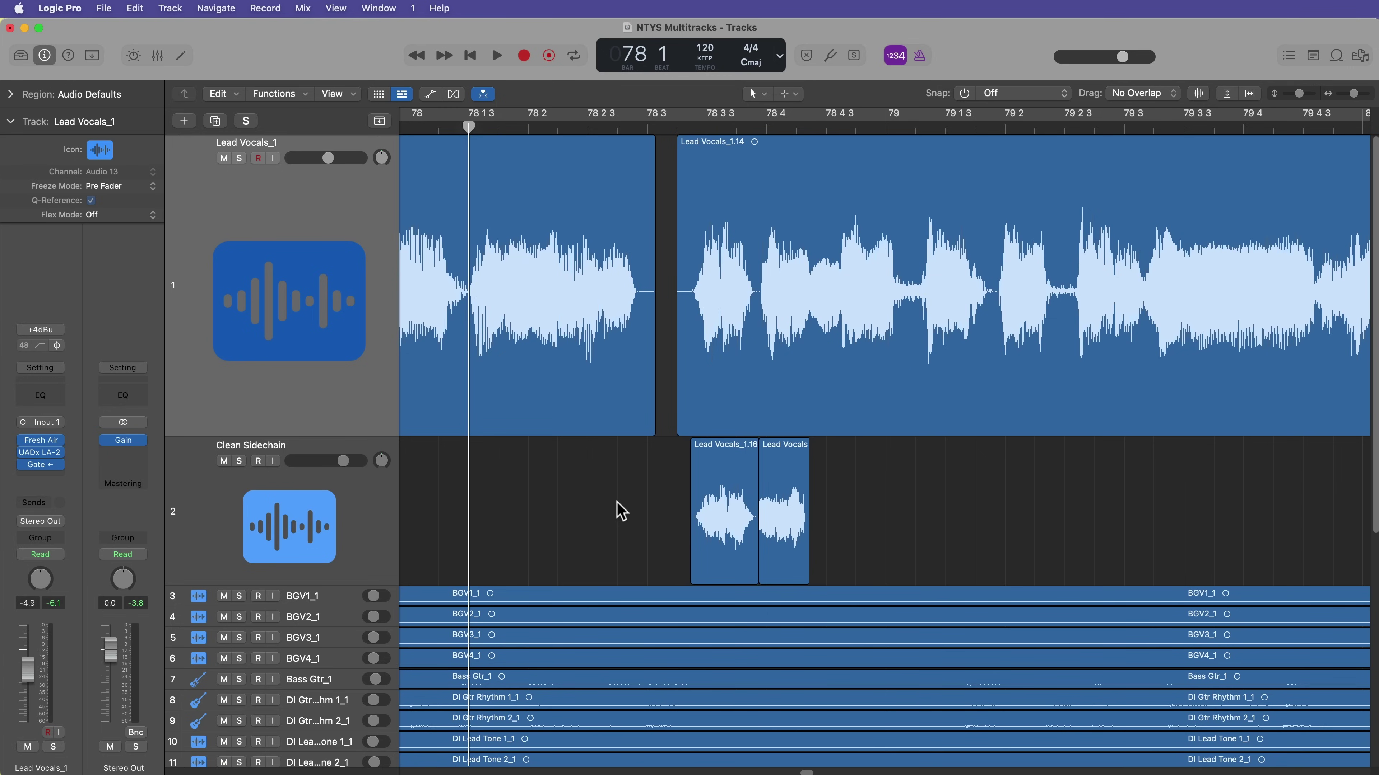
Delete both reversed regions from the Clean Sidechain track and reduce the track's height.
{"action": "left_click_drag", "start_coordinate": [912, 488], "coordinate": [736, 530]}
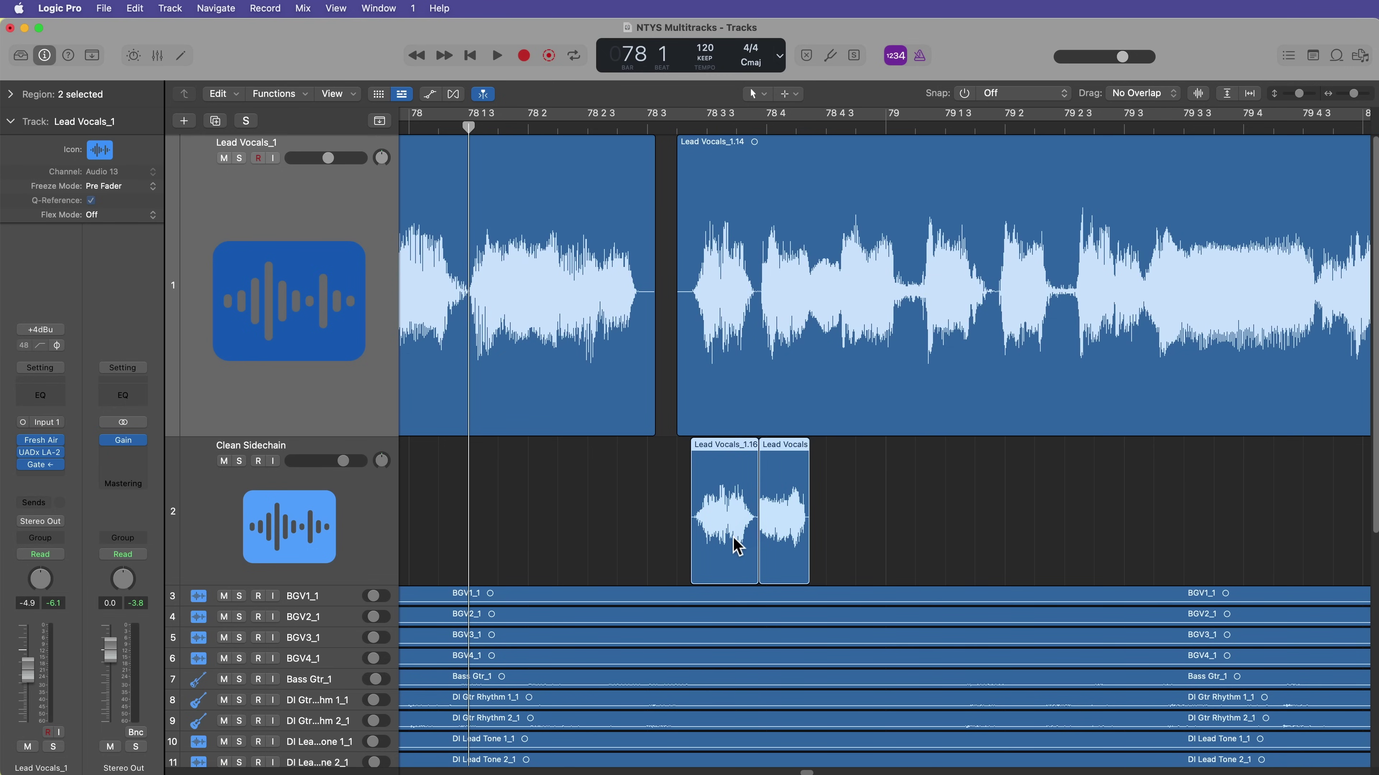
{"action": "left_click", "coordinate": [649, 539]}
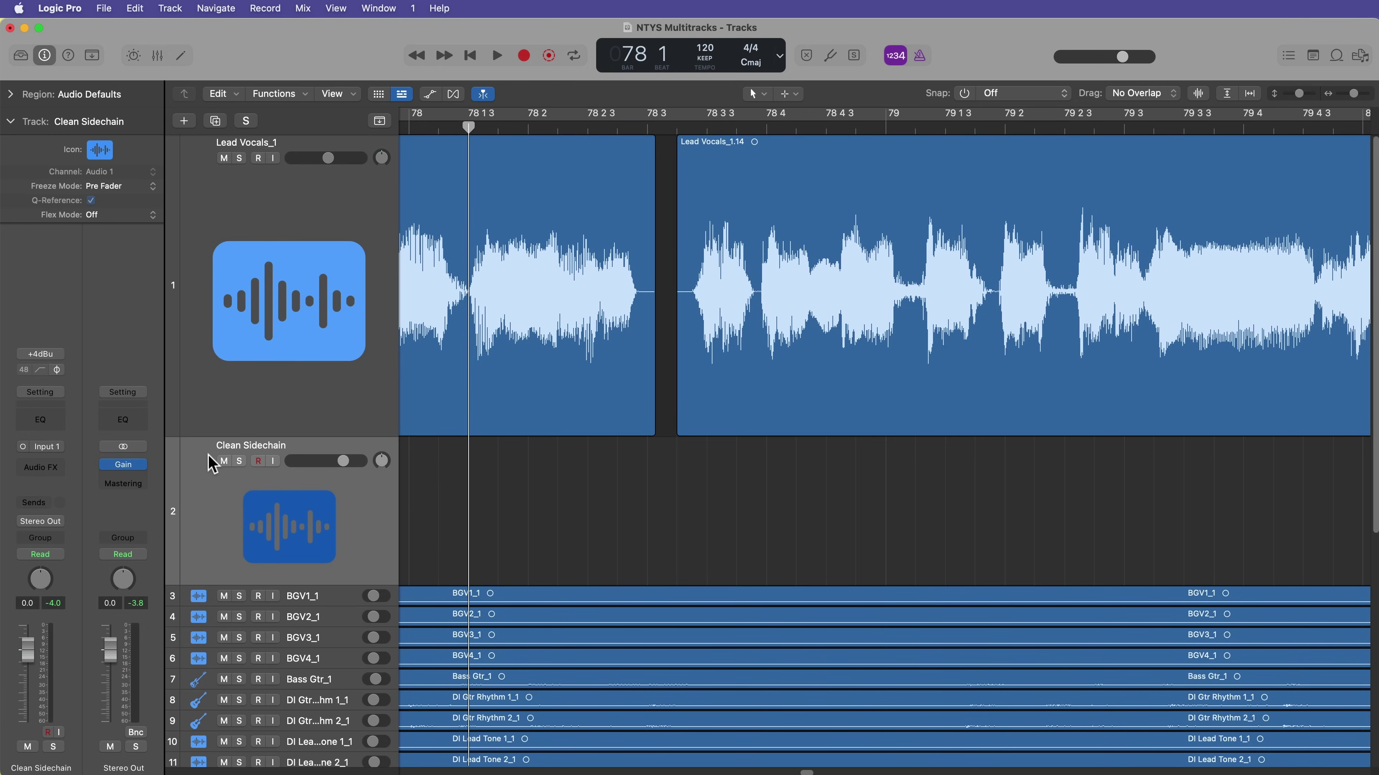
{"action": "left_click", "coordinate": [249, 381]}
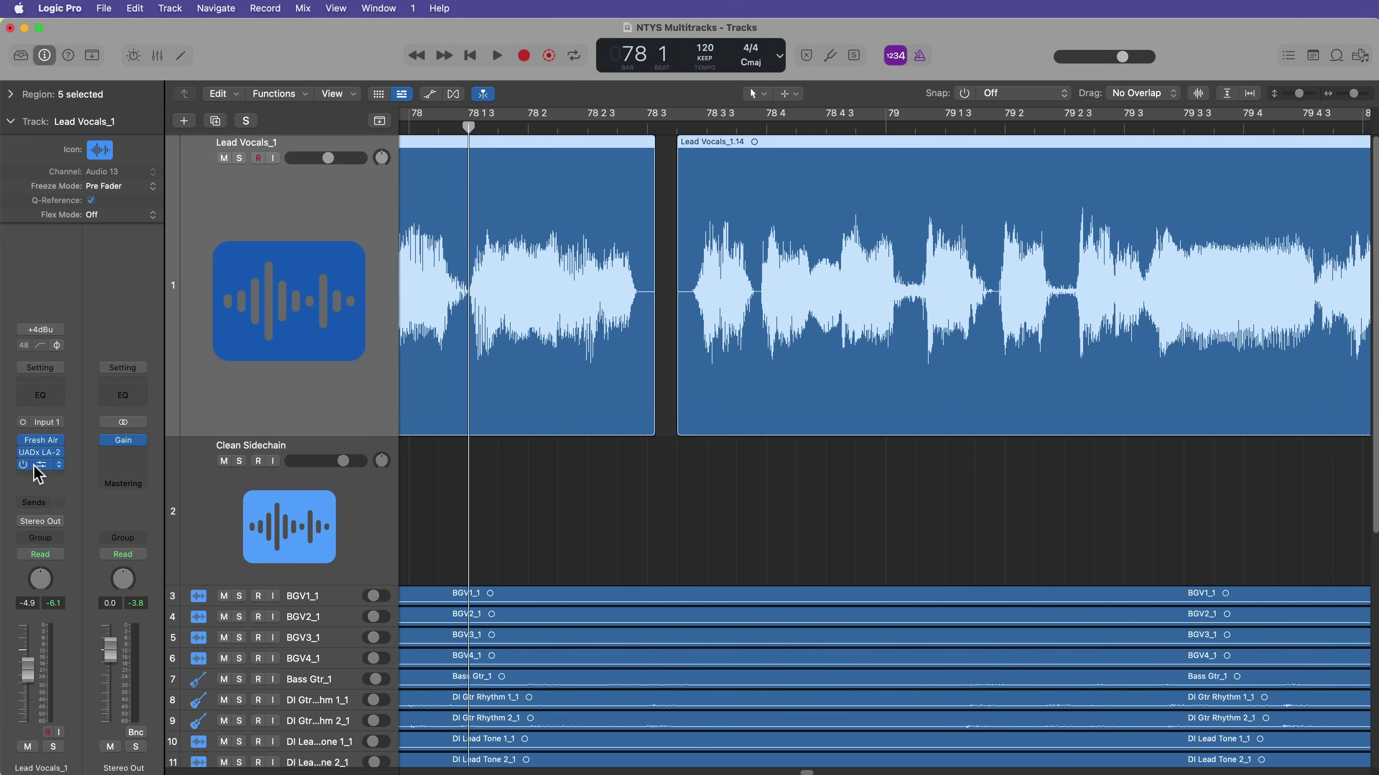
{"action": "left_click", "coordinate": [336, 575]}
{"action": "left_click_drag", "start_coordinate": [336, 574], "coordinate": [334, 499]}
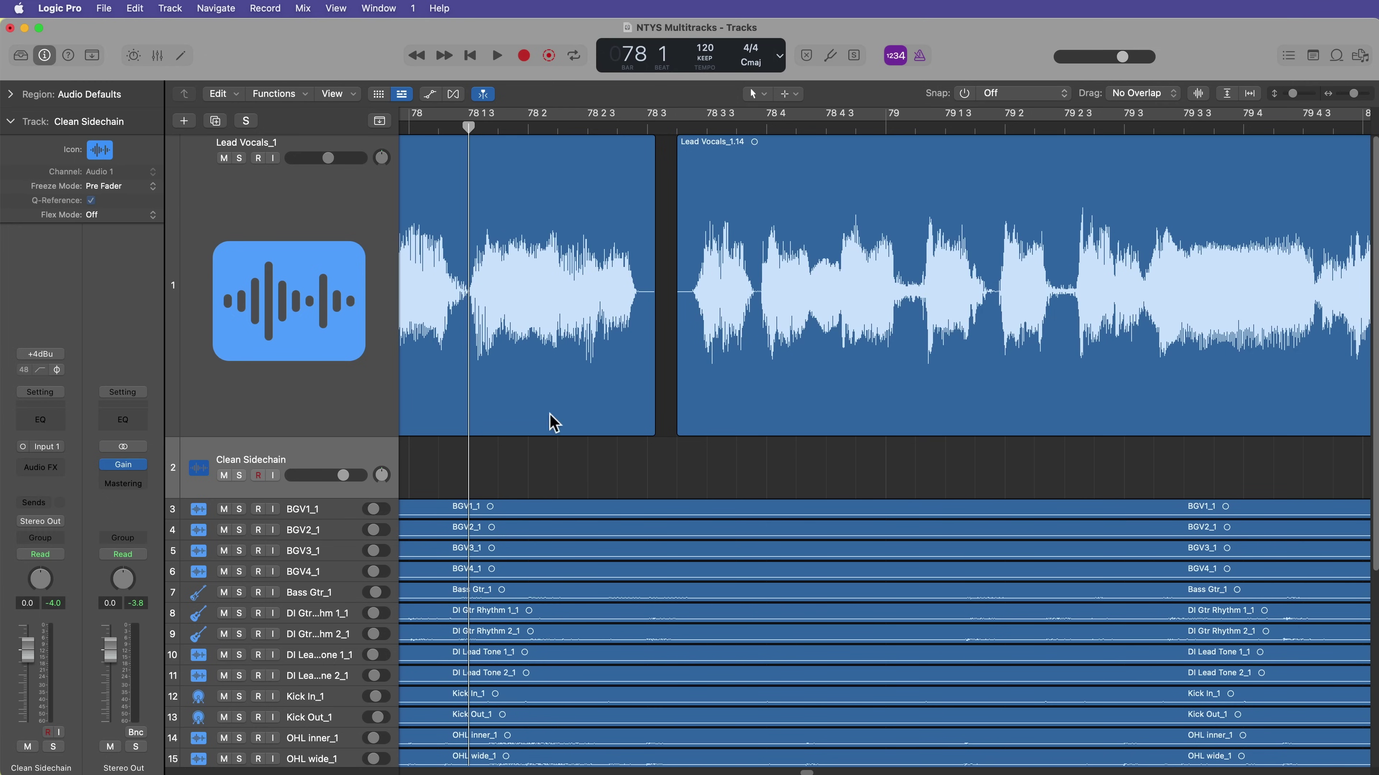
Create one software instrument track below Clean Sidechain, enlarge its height and mute it.
{"action": "left_click", "coordinate": [184, 120]}
{"action": "left_click", "coordinate": [448, 312]}
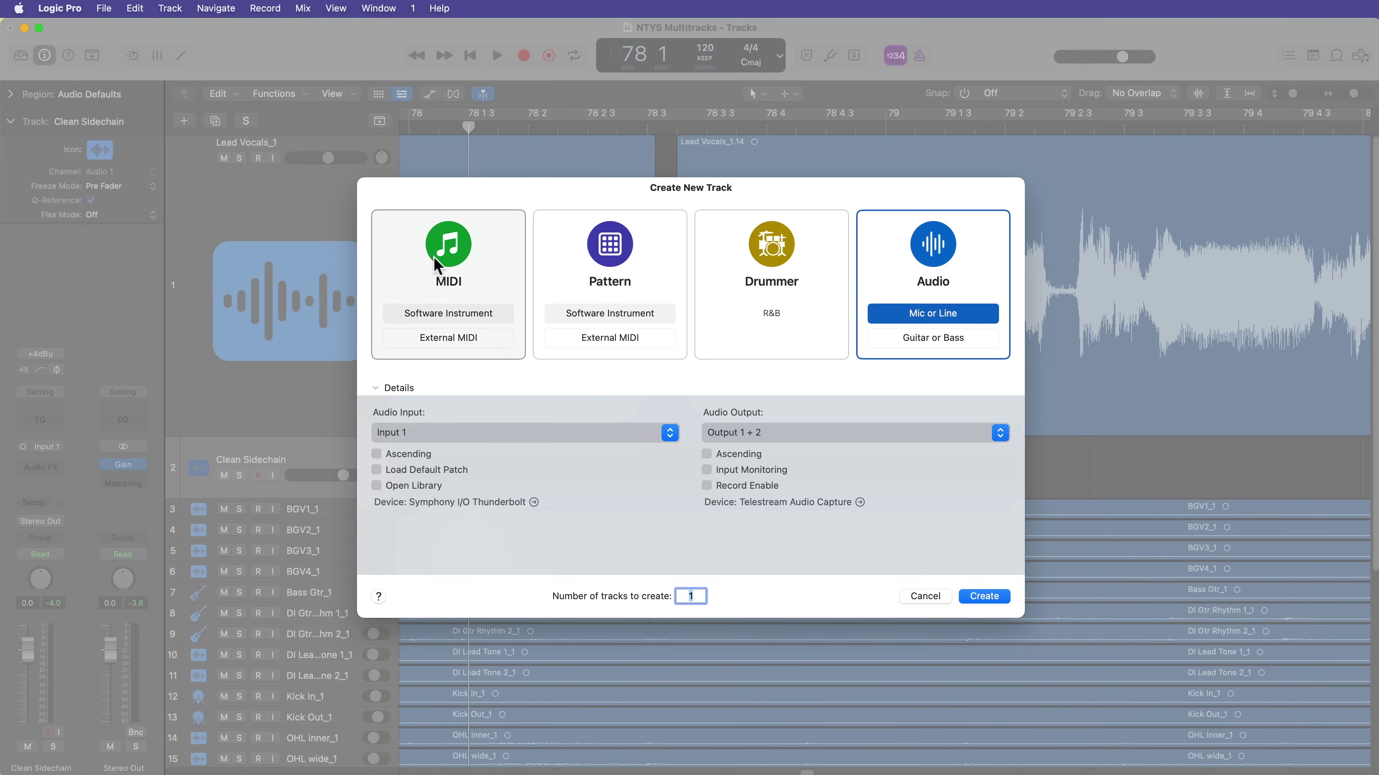
{"action": "key", "text": "Return"}
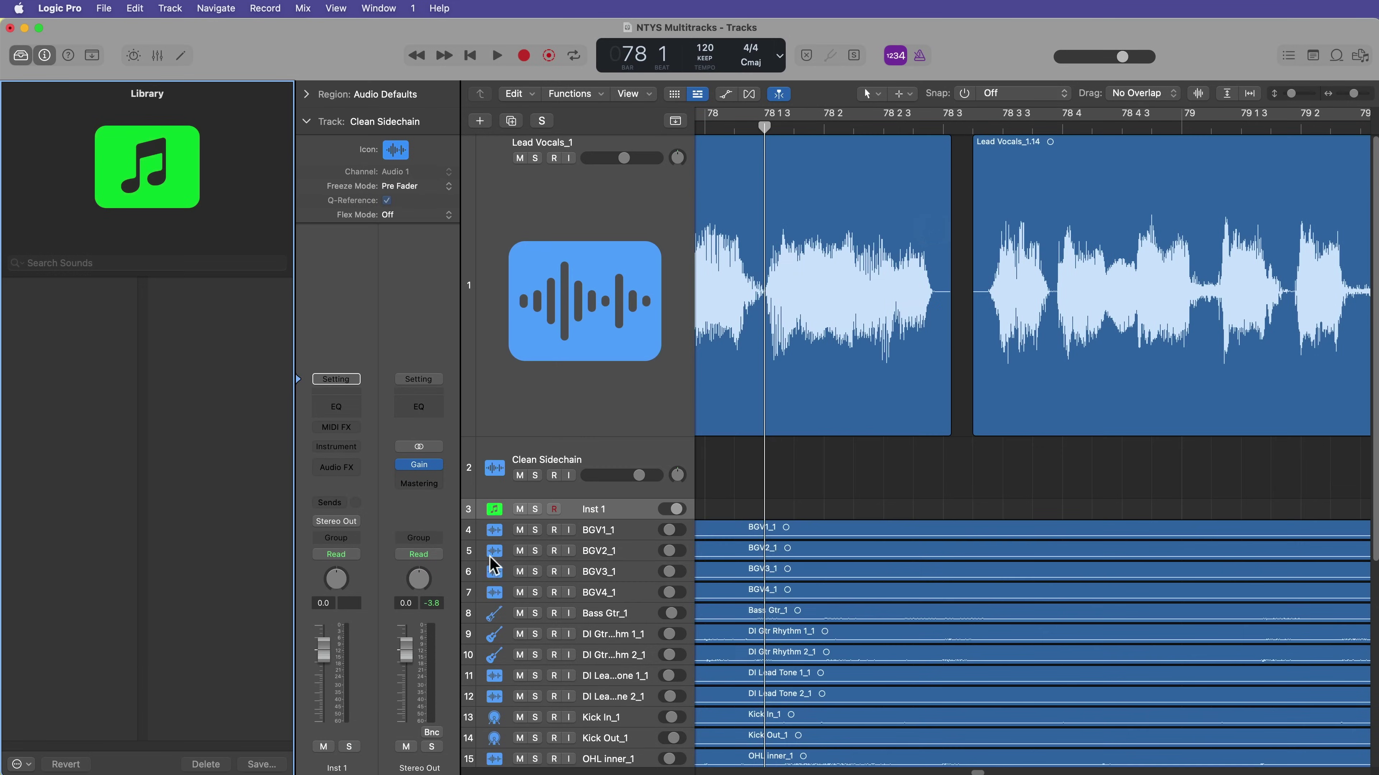
{"action": "left_click_drag", "start_coordinate": [636, 518], "coordinate": [633, 672]}
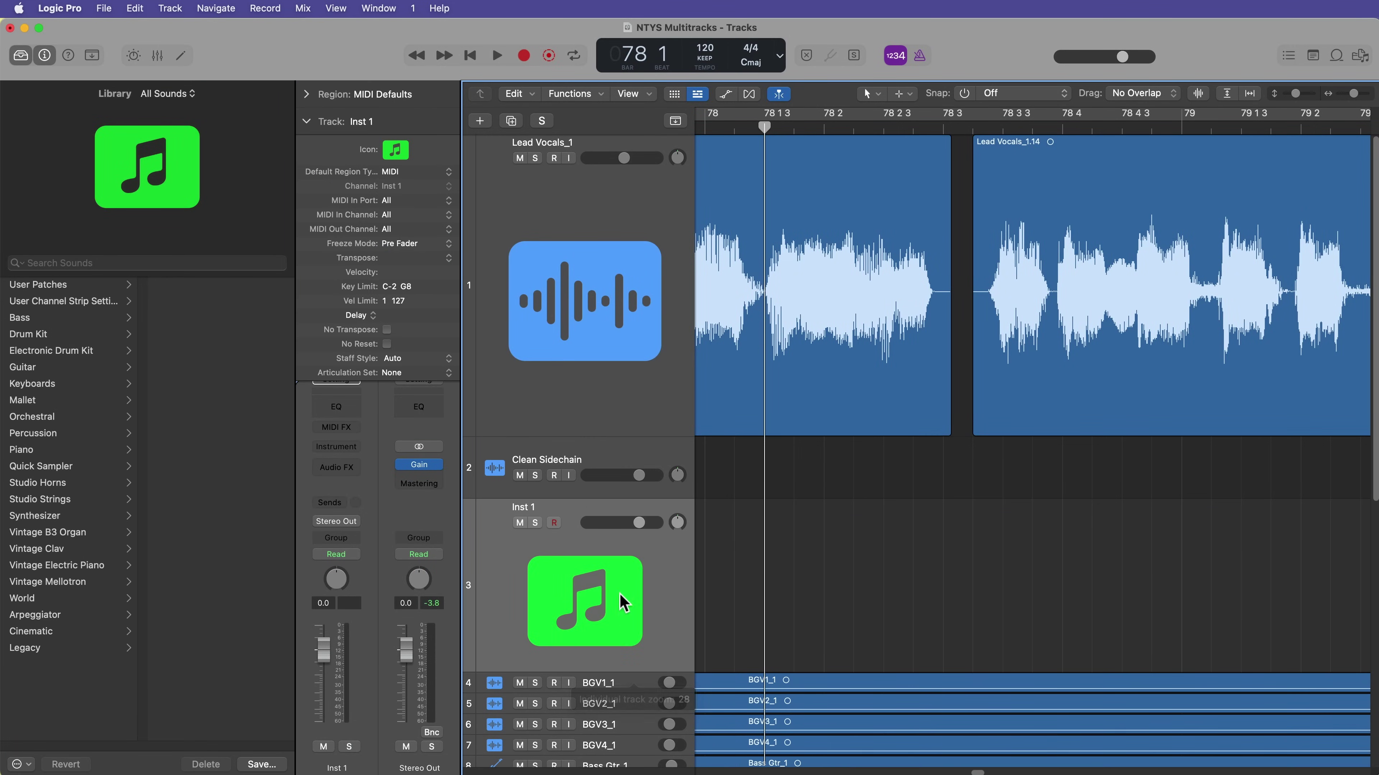
{"action": "left_click", "coordinate": [520, 522]}
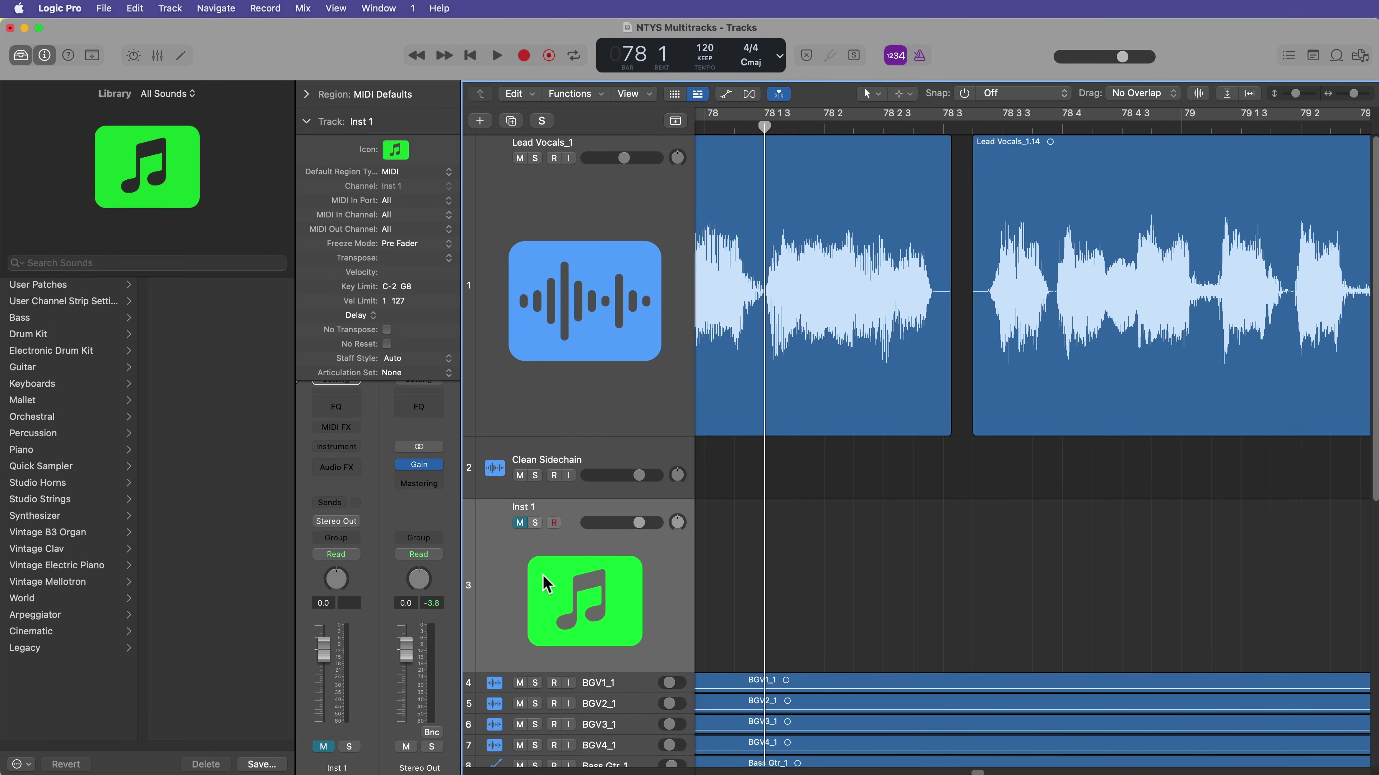
Insert the Test Oscillator as the instrument on Inst 1 and move its window below the lead vocal waveform.
{"action": "left_click", "coordinate": [306, 121]}
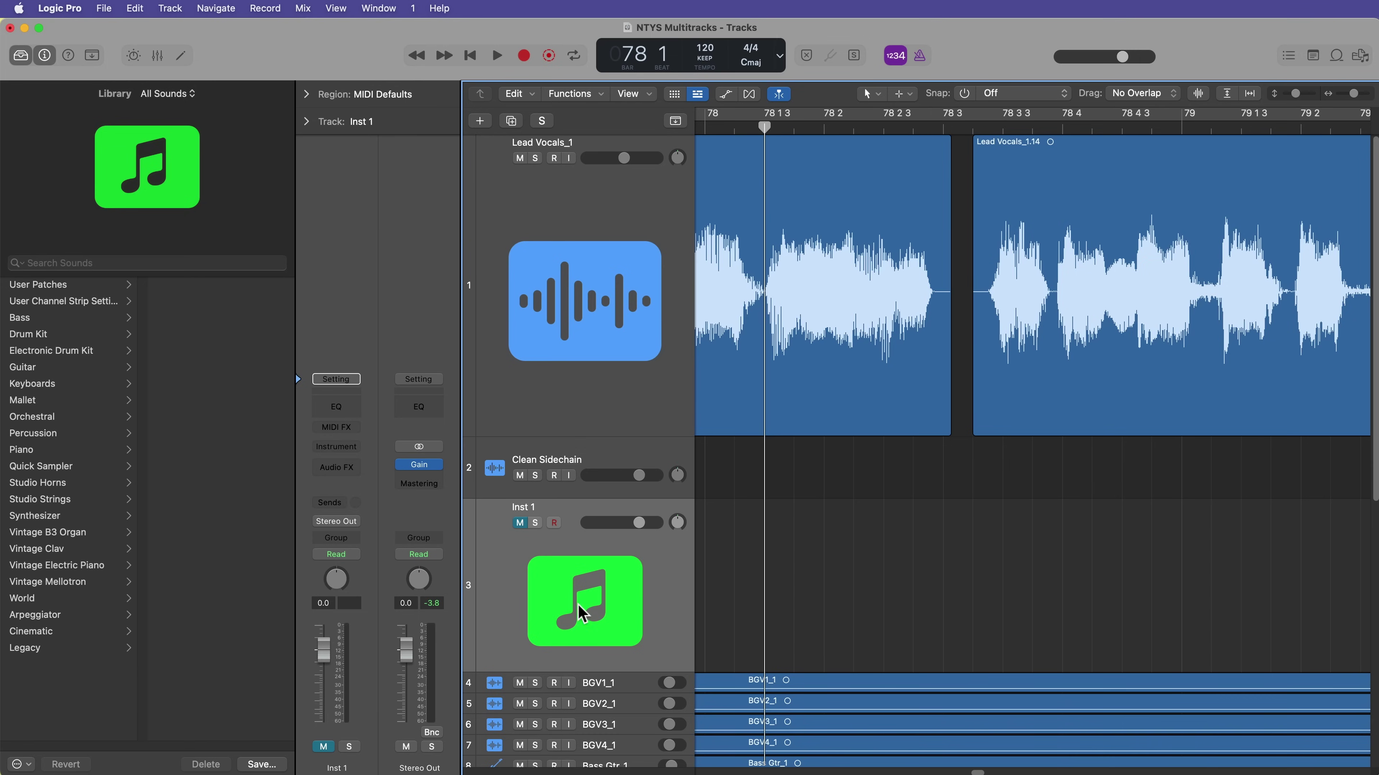
{"action": "left_click", "coordinate": [357, 451]}
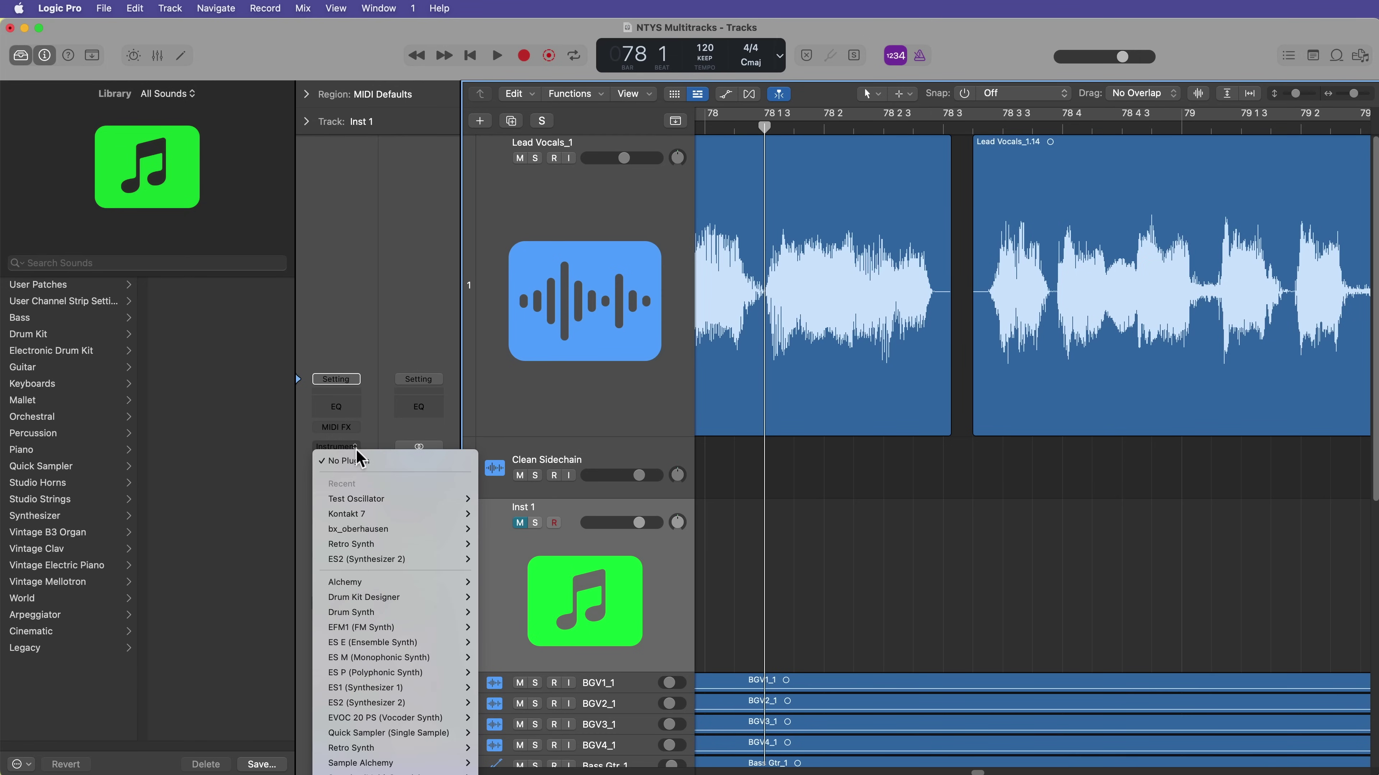
{"action": "mouse_move", "coordinate": [403, 578]}
{"action": "left_click", "coordinate": [494, 499]}
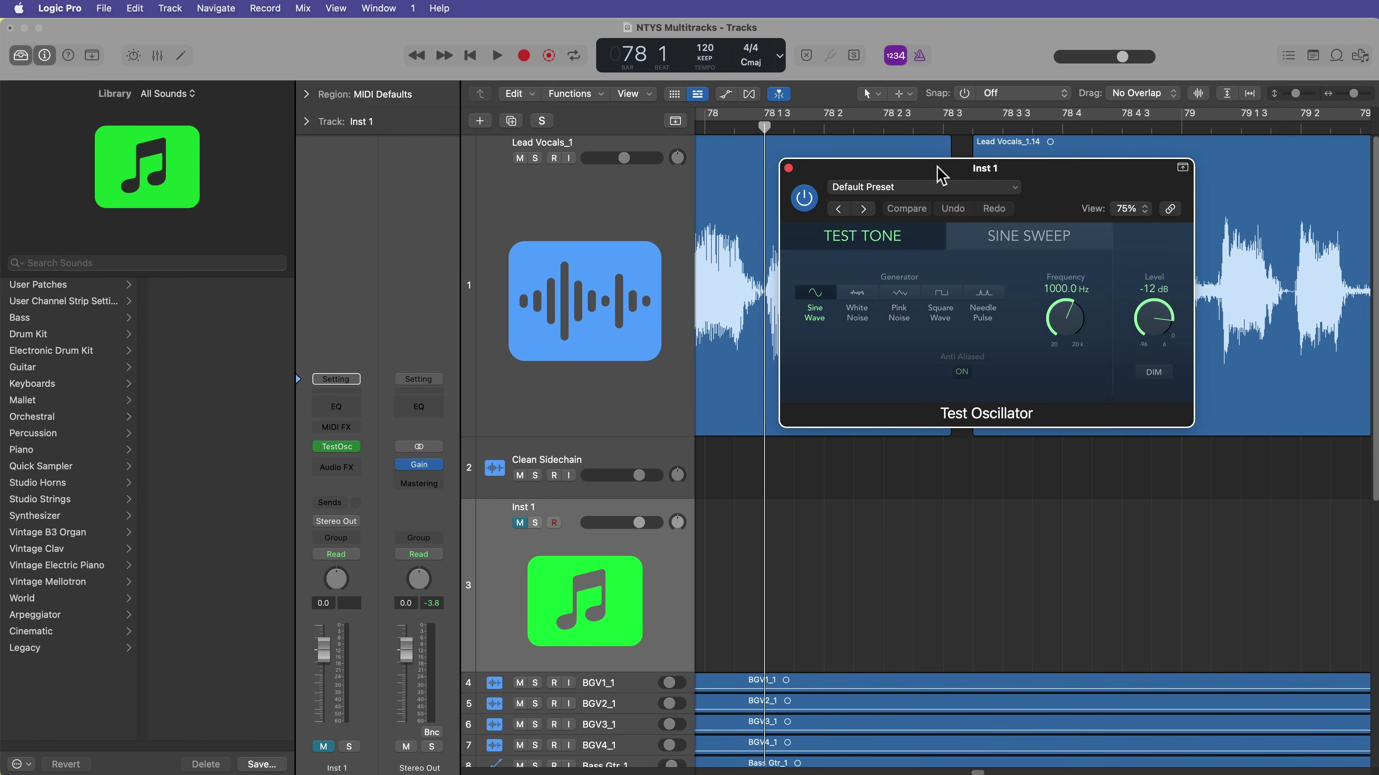
{"action": "left_click_drag", "start_coordinate": [938, 168], "coordinate": [1020, 321]}
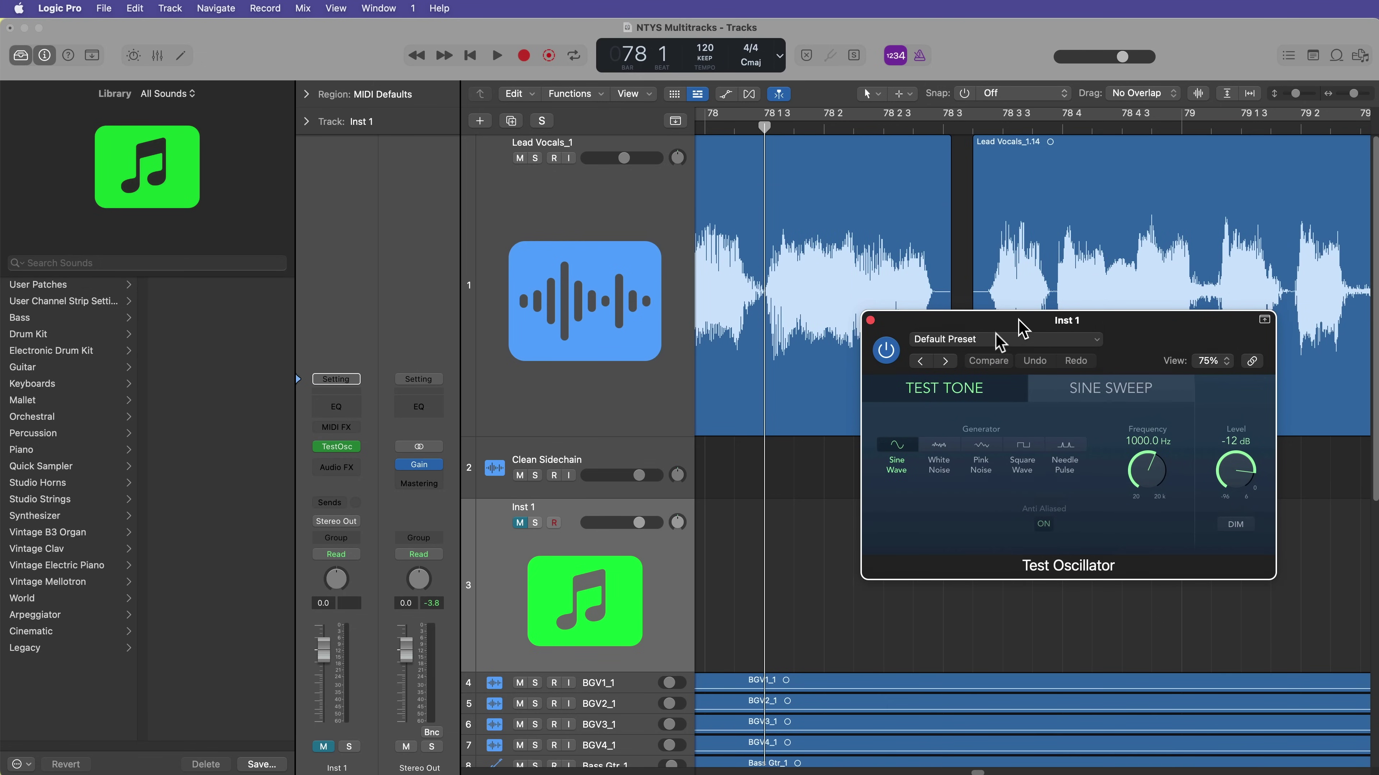
Briefly unmute Inst 1 to hear the test tone, and create an empty region there from bar 77 to almost bar 80.
{"action": "left_click", "coordinate": [520, 523]}
{"action": "left_click", "coordinate": [520, 523]}
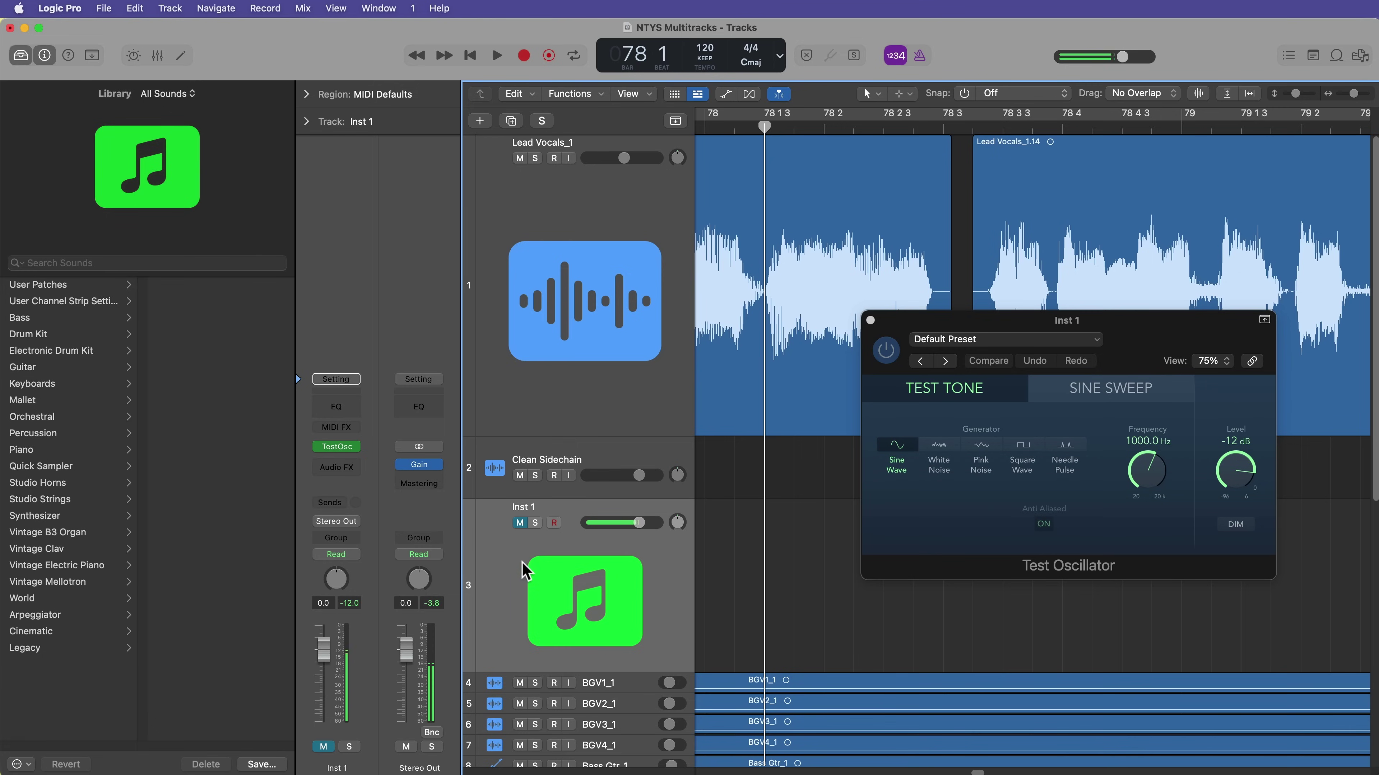
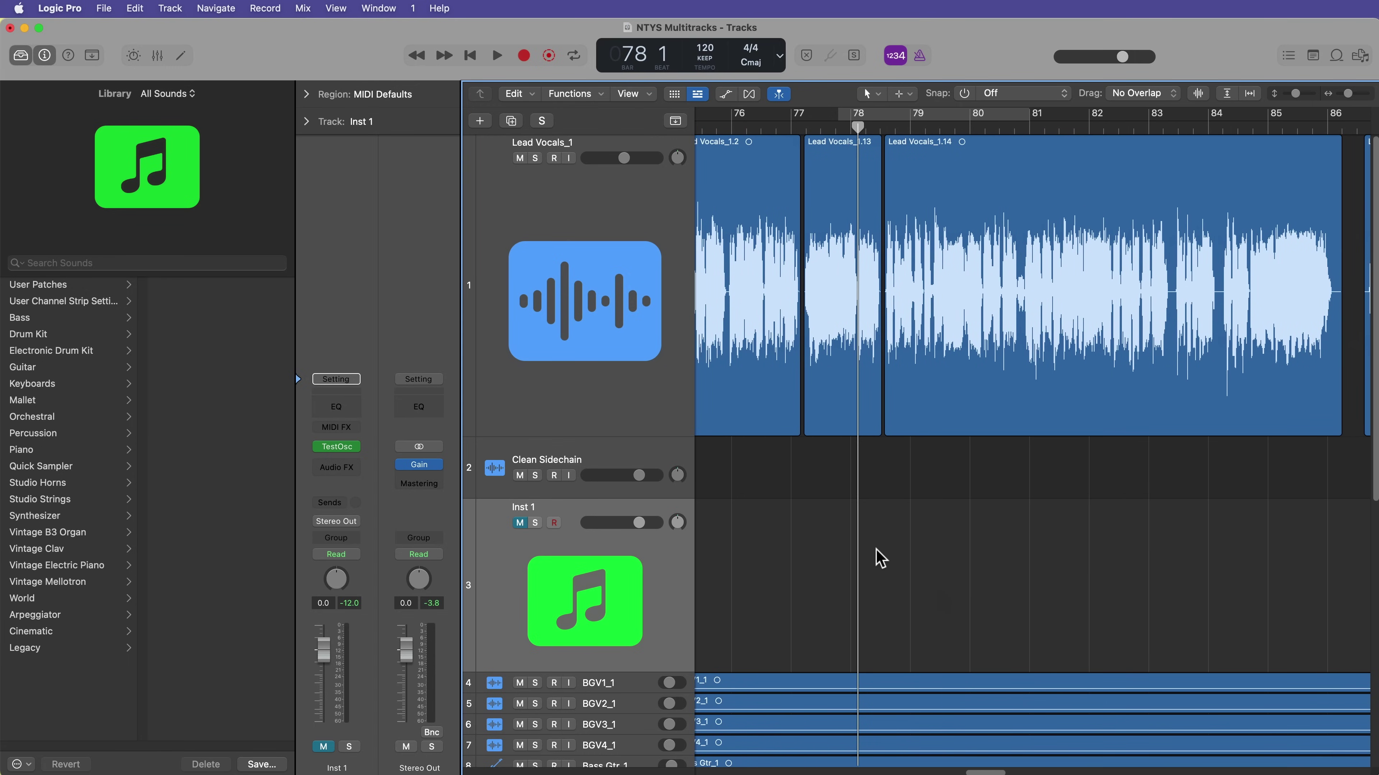
{"action": "right_click", "coordinate": [806, 536]}
{"action": "left_click", "coordinate": [848, 542]}
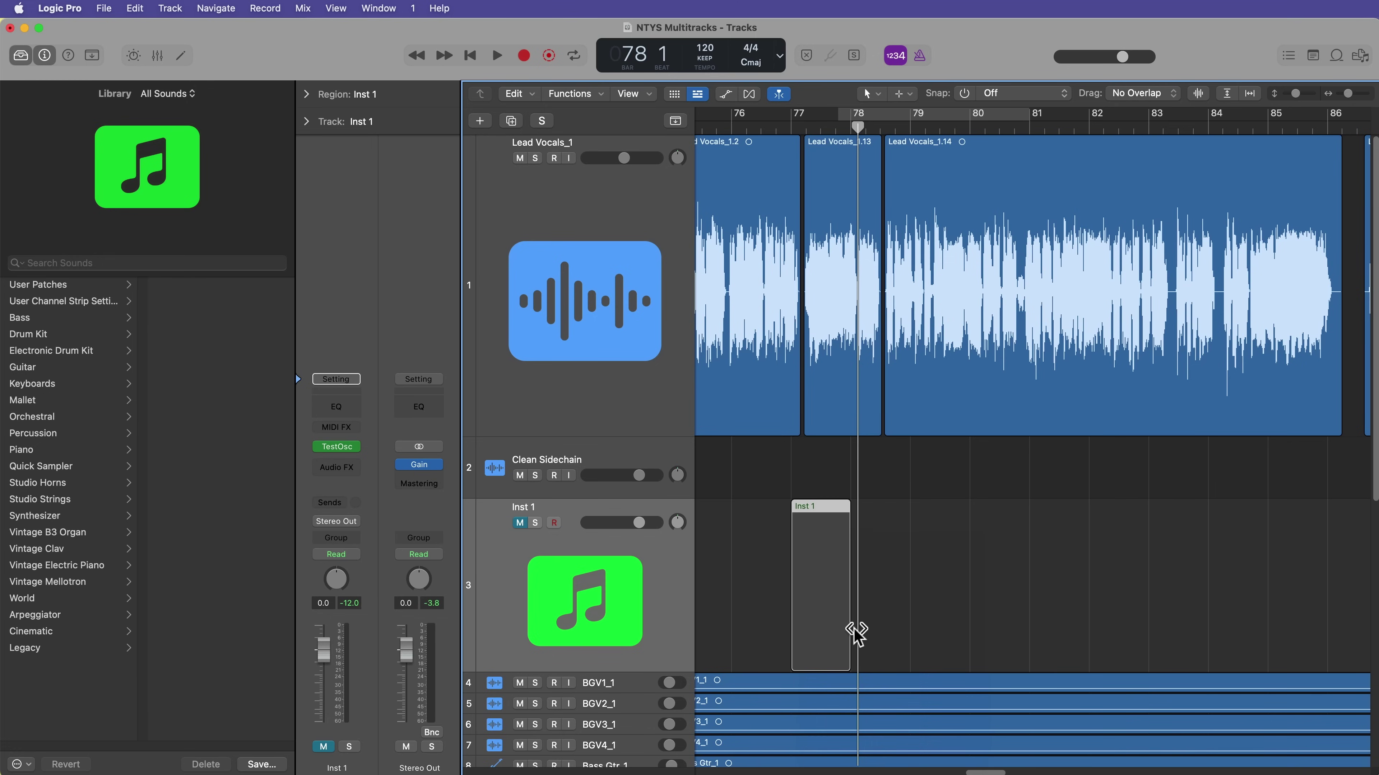
{"action": "left_click_drag", "start_coordinate": [855, 636], "coordinate": [1026, 613]}
{"action": "left_click", "coordinate": [909, 569]}
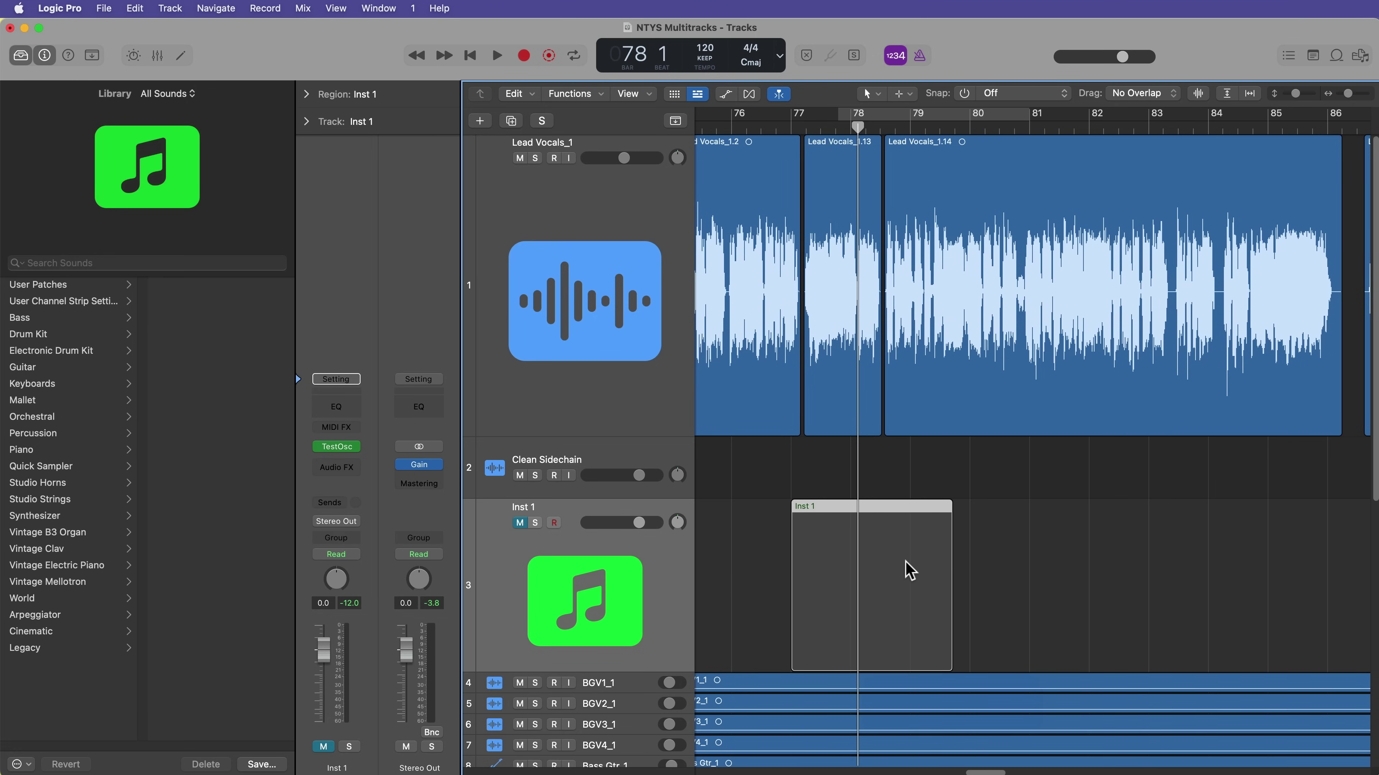
Unmute the Inst 1 track and bounce its region in place to a new audio track.
{"action": "key", "text": "ctrl+b"}
{"action": "key", "text": "Escape"}
{"action": "left_click", "coordinate": [520, 523]}
{"action": "key", "text": "ctrl+b"}
{"action": "key", "text": "Return"}
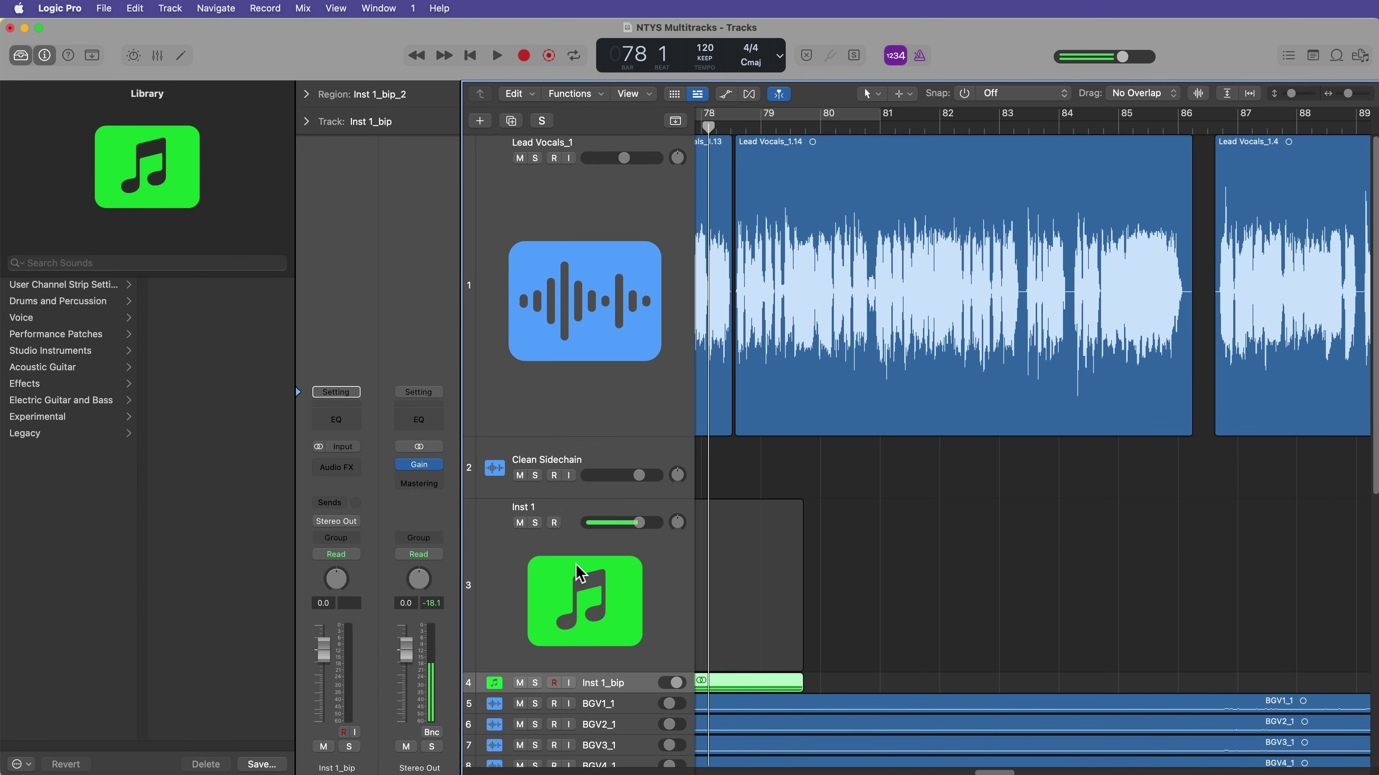
Delete the original Inst 1 instrument track and enlarge the height of the bounced Inst 1_bip track.
{"action": "left_click", "coordinate": [536, 586]}
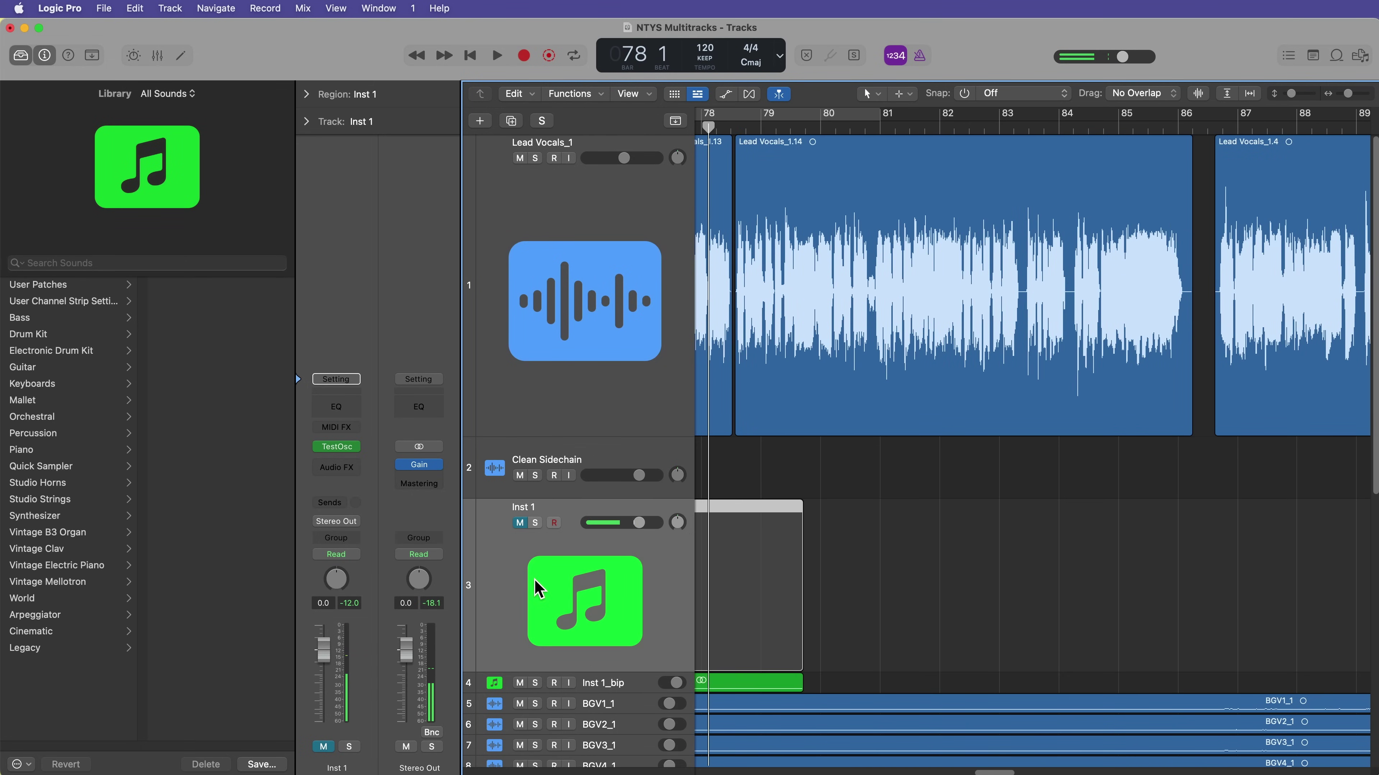
{"action": "key", "text": "super+BackSpace"}
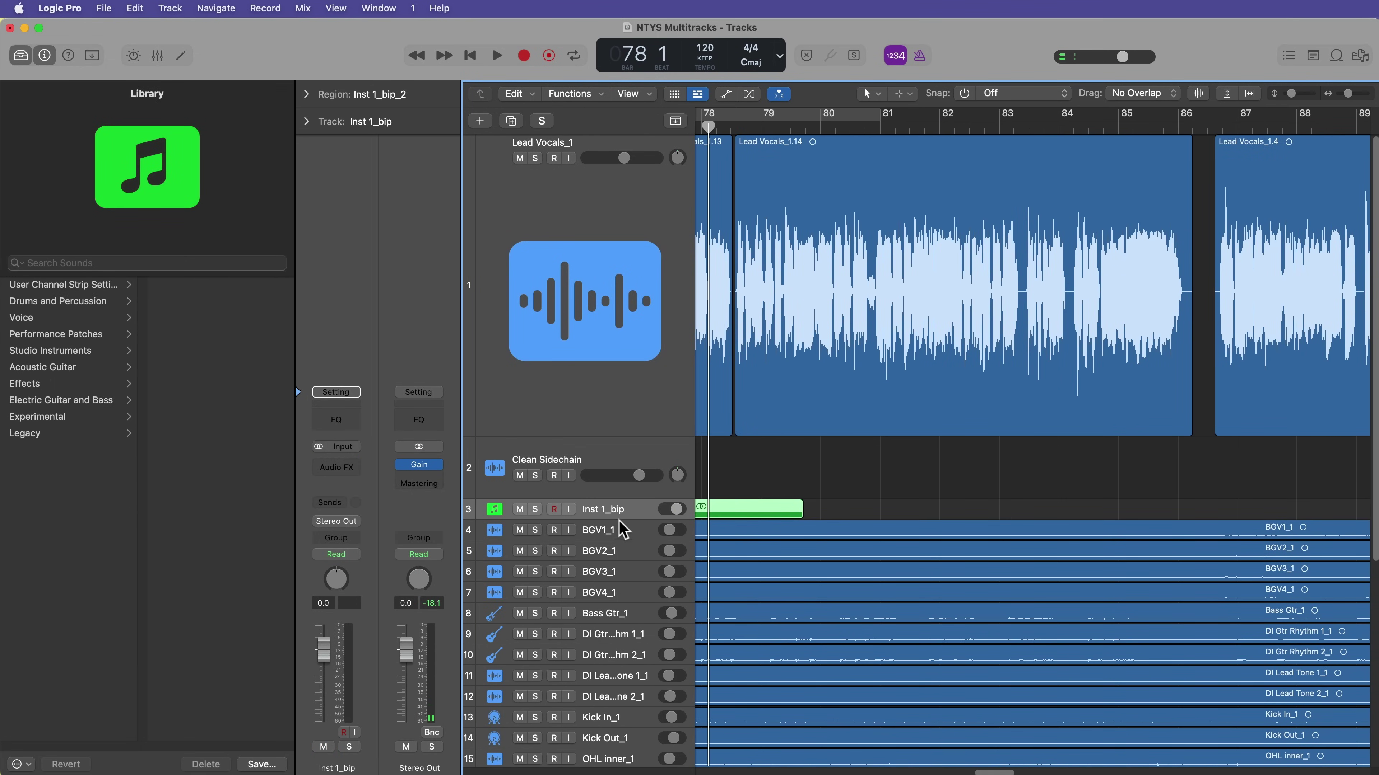
{"action": "key", "text": "ctrl+z"}
{"action": "scroll", "coordinate": [923, 598], "scroll_direction": "left", "scroll_amount": 5}
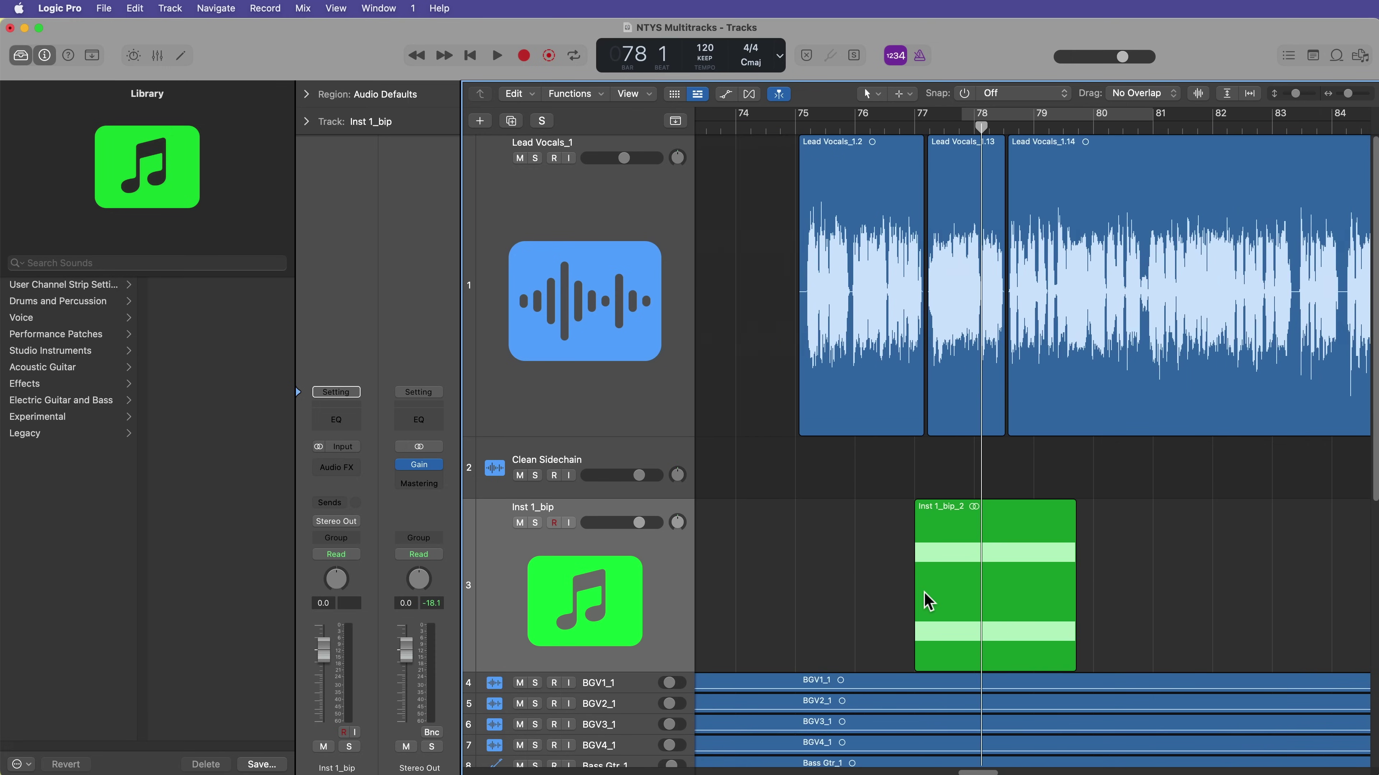
Move the bounced tone region onto the Clean Sidechain track and delete the emptied Inst 1_bip track.
{"action": "left_click", "coordinate": [923, 570]}
{"action": "scroll", "coordinate": [924, 570], "scroll_direction": "up", "scroll_amount": 5}
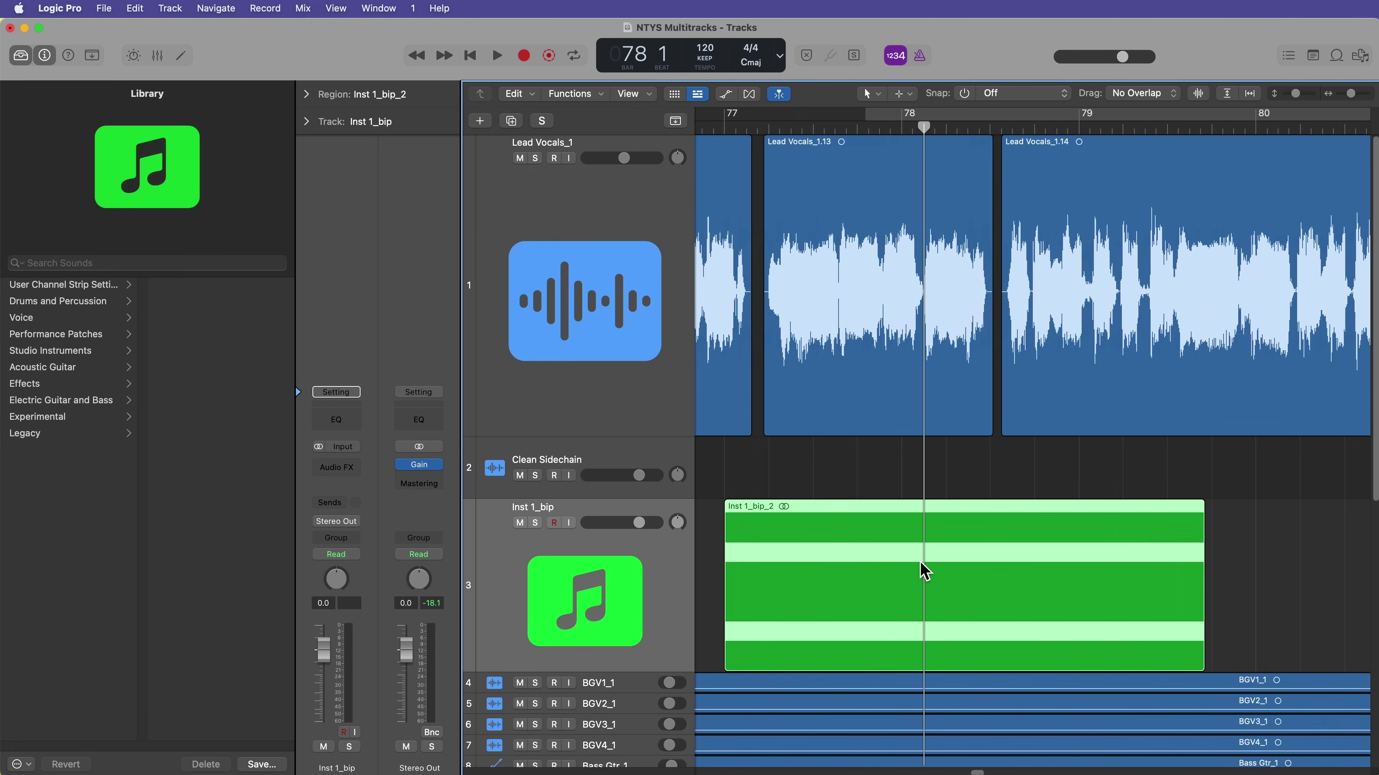
{"action": "left_click_drag", "start_coordinate": [924, 570], "coordinate": [919, 481]}
{"action": "key", "text": "super+BackSpace"}
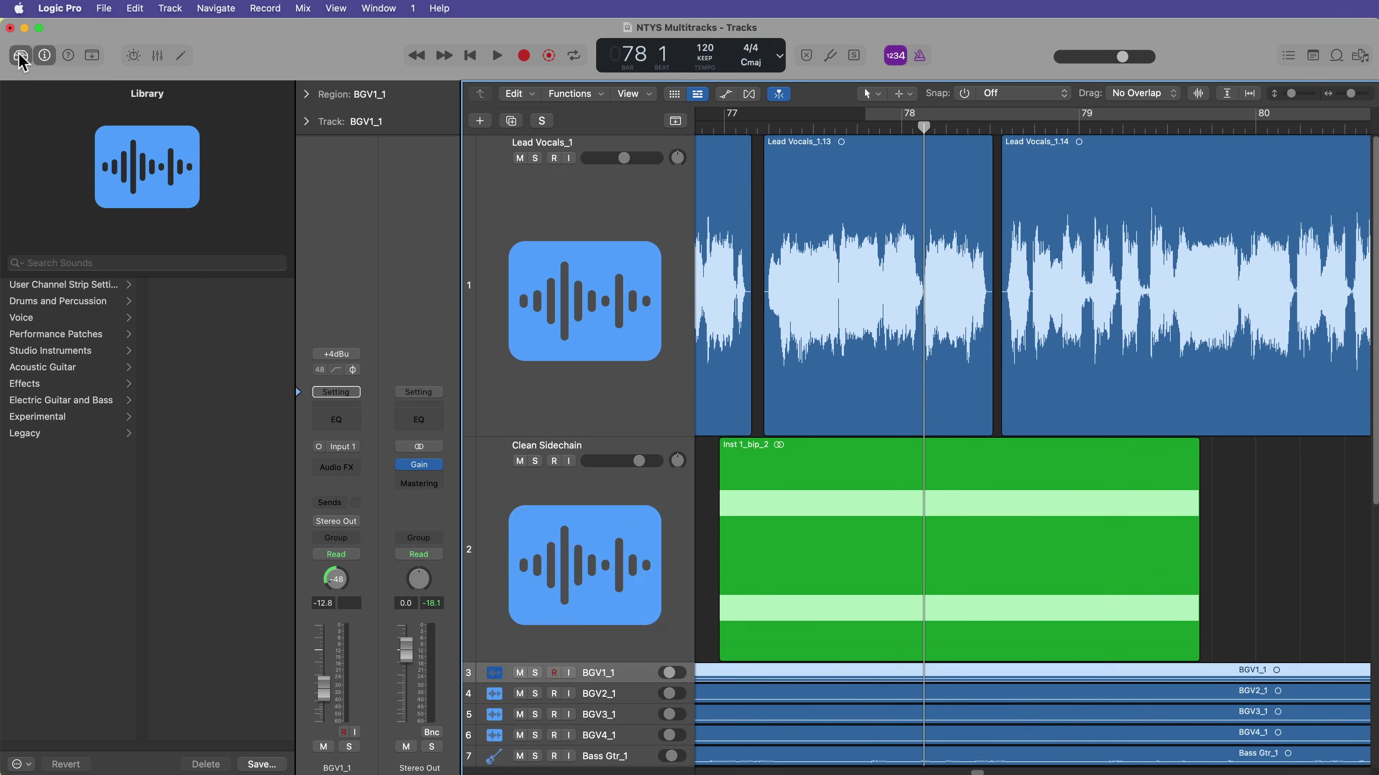
Hide the Library, move the tone region on Clean Sidechain to start near 78 3 3, and shorten it to about two beats.
{"action": "left_click", "coordinate": [20, 55]}
{"action": "left_click", "coordinate": [594, 499]}
{"action": "left_click_drag", "start_coordinate": [758, 571], "coordinate": [1055, 574]}
{"action": "left_click_drag", "start_coordinate": [1075, 626], "coordinate": [800, 615]}
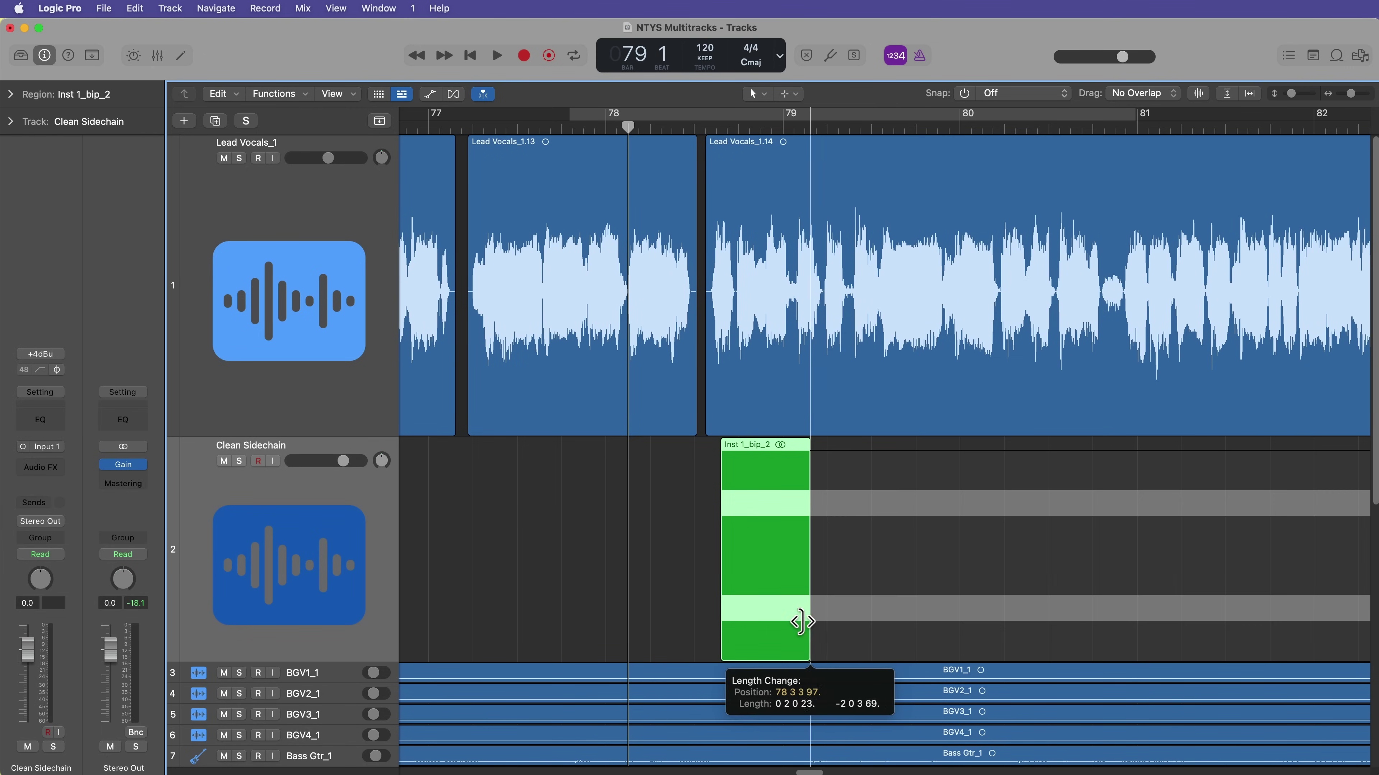
{"action": "left_click_drag", "start_coordinate": [763, 529], "coordinate": [777, 531]}
Shorten the tone region to end at about 78 4 2 and lower the Clean Sidechain fader to -8.8 dB.
{"action": "scroll", "coordinate": [780, 377], "scroll_direction": "up", "scroll_amount": 10}
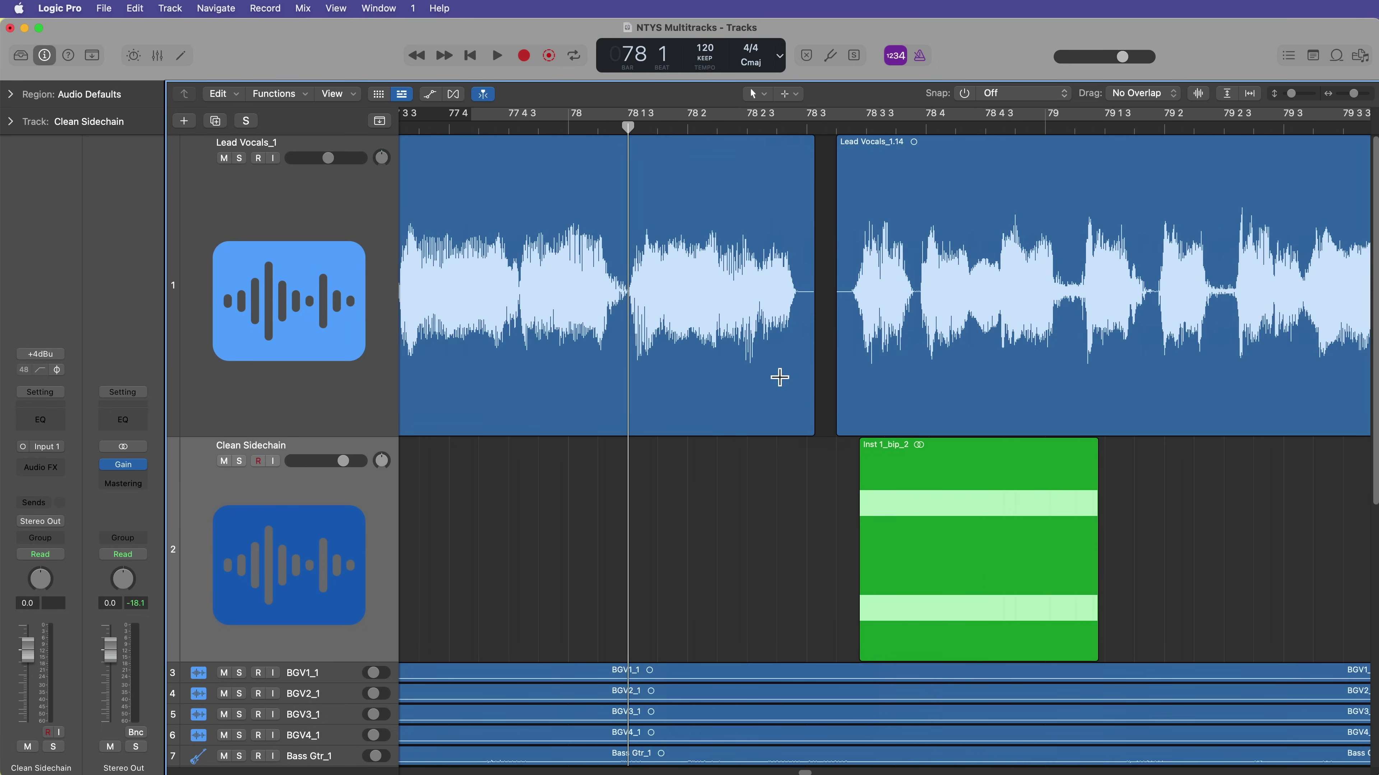
{"action": "left_click_drag", "start_coordinate": [570, 530], "coordinate": [603, 530]}
{"action": "left_click_drag", "start_coordinate": [960, 626], "coordinate": [654, 623]}
{"action": "left_click", "coordinate": [266, 557]}
{"action": "left_click_drag", "start_coordinate": [27, 650], "coordinate": [27, 682]}
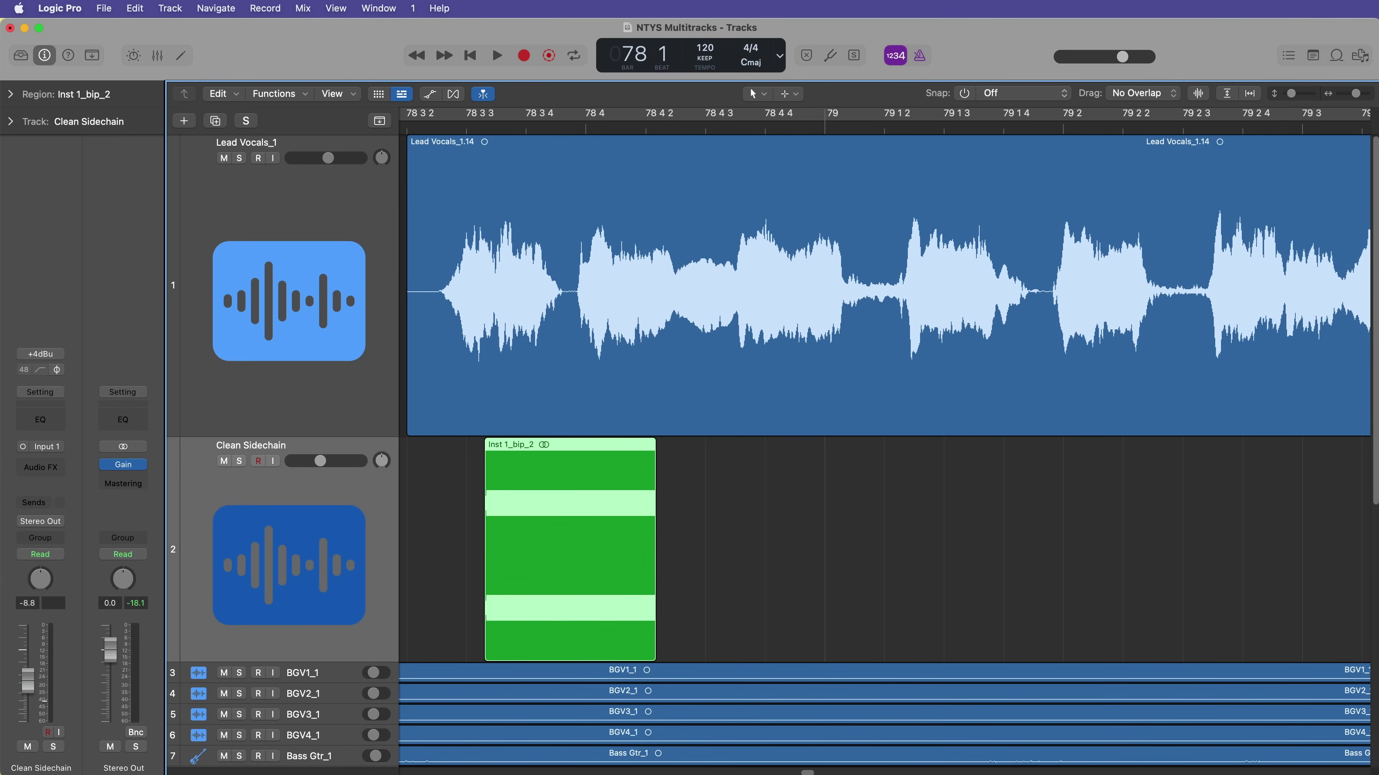
{"action": "left_click", "coordinate": [807, 603]}
{"action": "scroll", "coordinate": [800, 585], "scroll_direction": "up", "scroll_amount": 4}
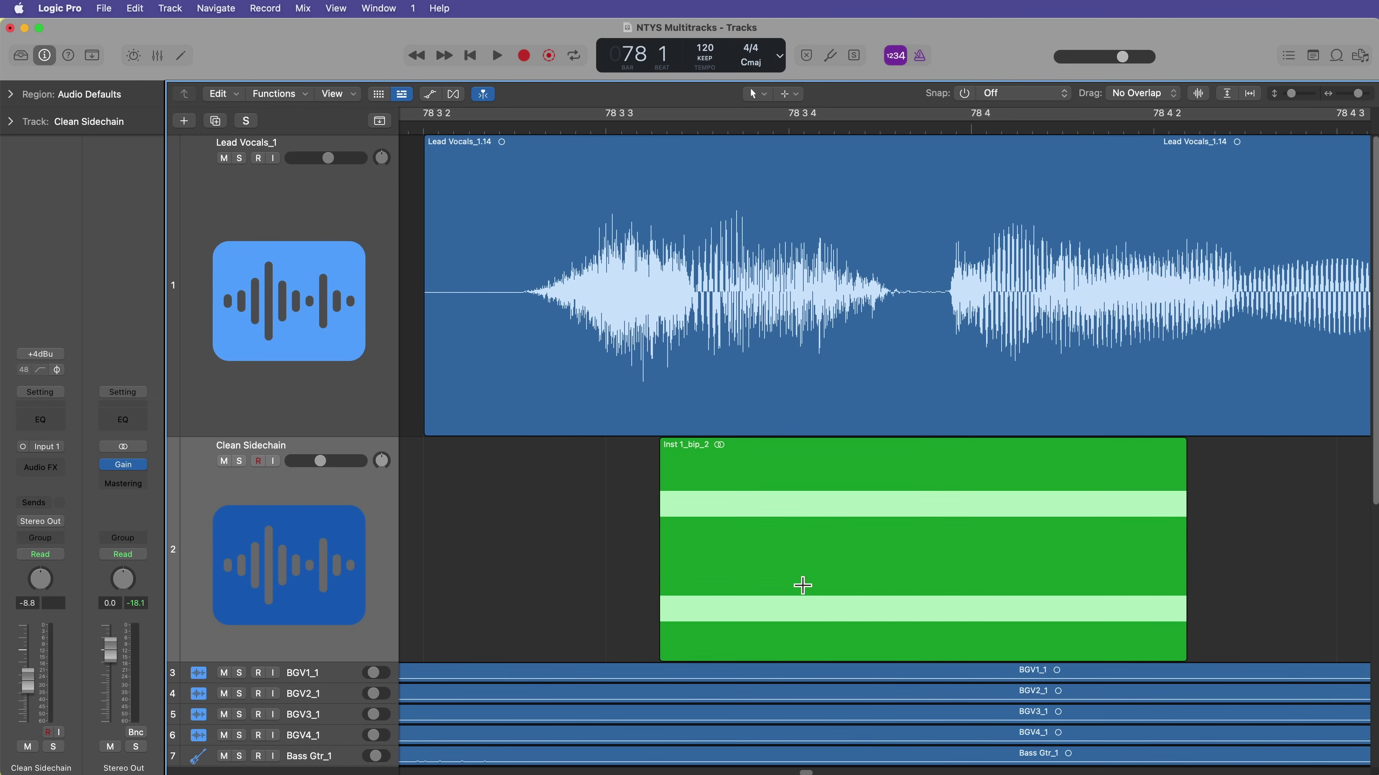
Select the tone region and toggle the Clean Sidechain track's mute on and off.
{"action": "scroll", "coordinate": [803, 589], "scroll_direction": "down", "scroll_amount": 6}
{"action": "scroll", "coordinate": [807, 594], "scroll_direction": "left", "scroll_amount": 5}
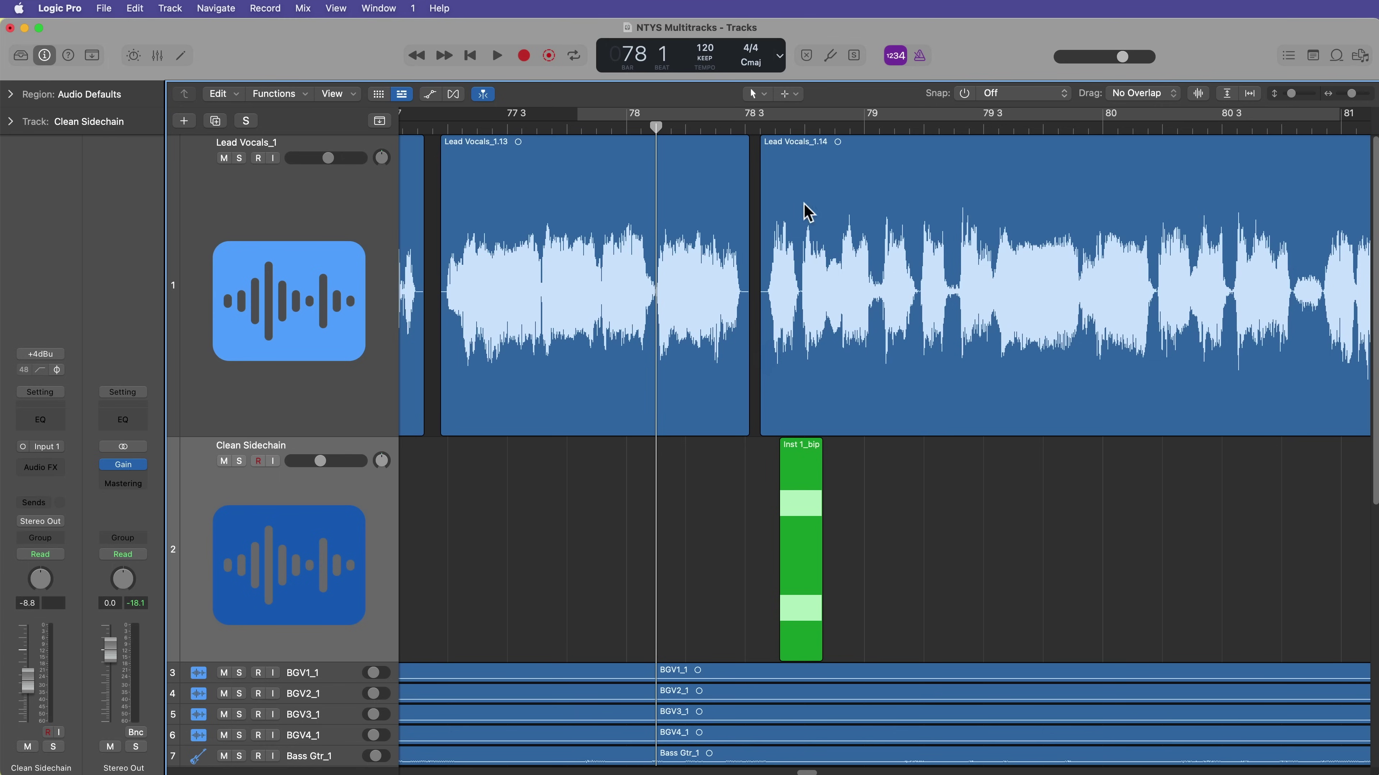
{"action": "left_click", "coordinate": [810, 477]}
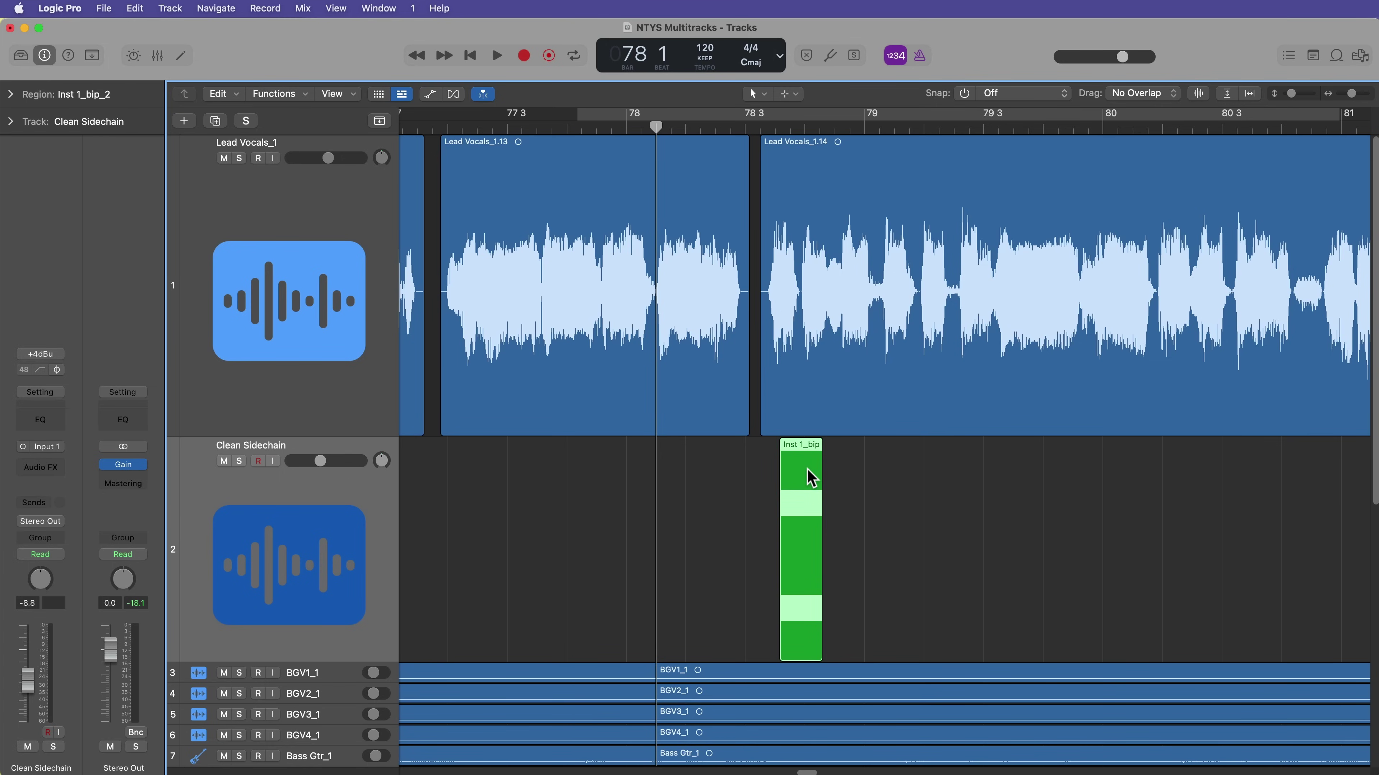
{"action": "left_click", "coordinate": [223, 461]}
{"action": "left_click", "coordinate": [223, 463]}
{"action": "left_click", "coordinate": [223, 463]}
{"action": "left_click", "coordinate": [223, 463]}
{"action": "left_click", "coordinate": [224, 463]}
Select the Lead Vocals_1 track and play the passage through the bleep, stopping just past bar 80.
{"action": "left_click", "coordinate": [600, 502]}
{"action": "key", "text": "Up"}
{"action": "key", "text": "space"}
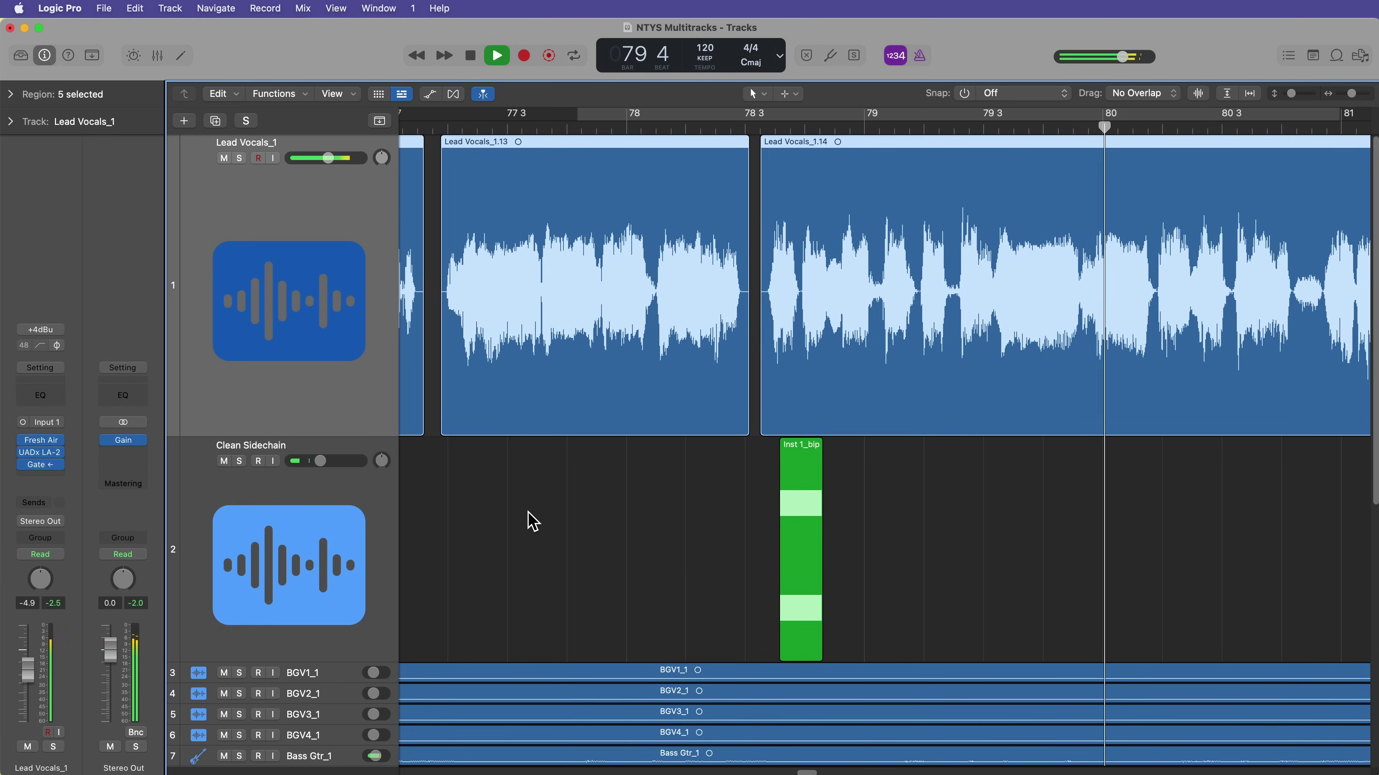
{"action": "key", "text": "space"}
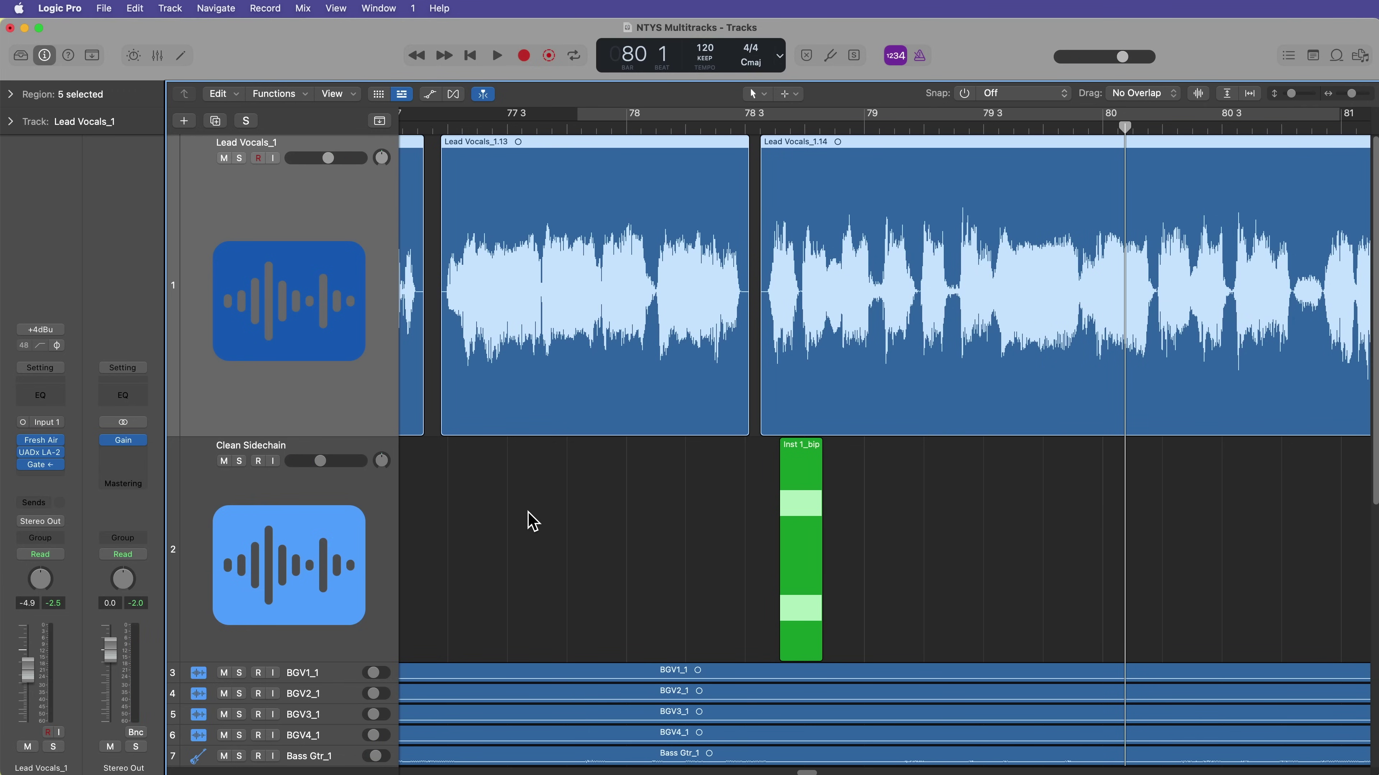
{"action": "key", "text": "super+Left"}
{"action": "key", "text": "super+Left"}
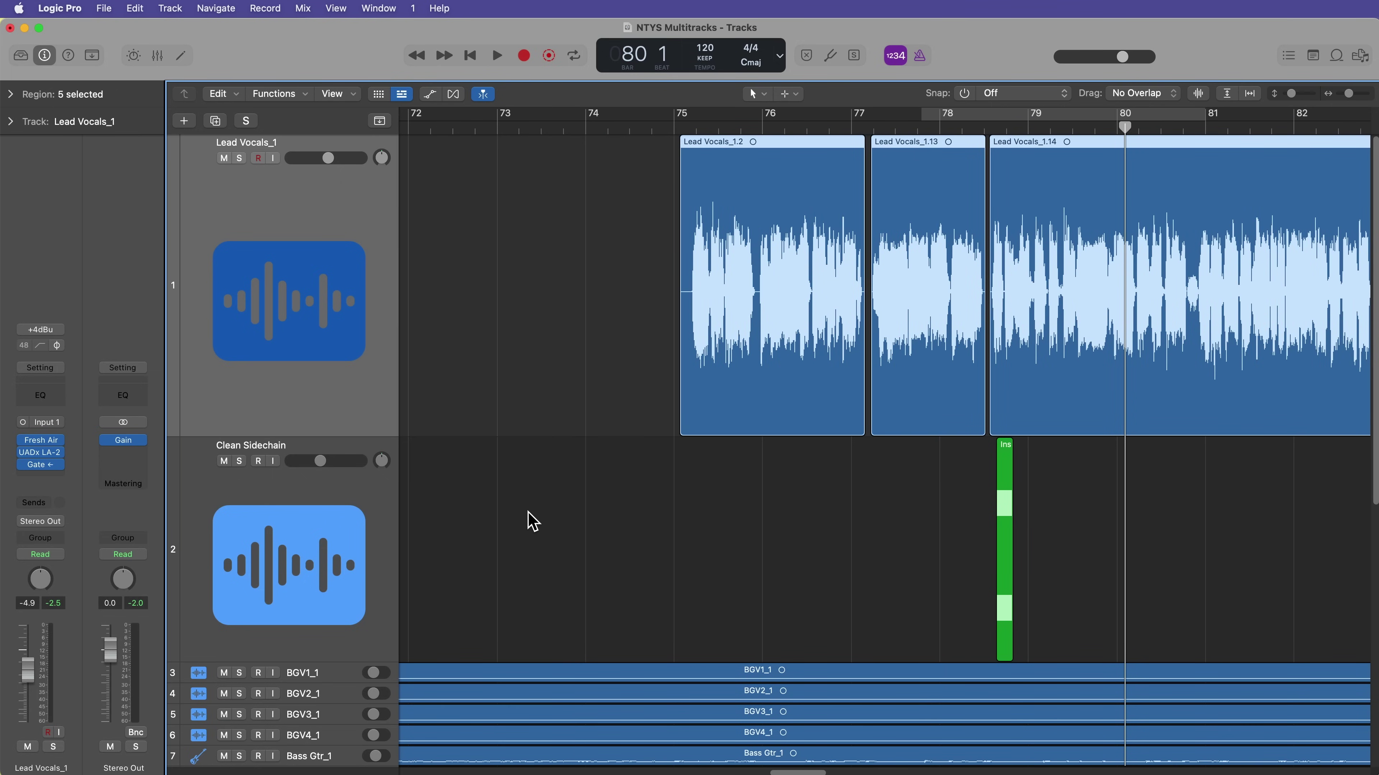
{"action": "scroll", "coordinate": [616, 517], "scroll_direction": "right", "scroll_amount": 5}
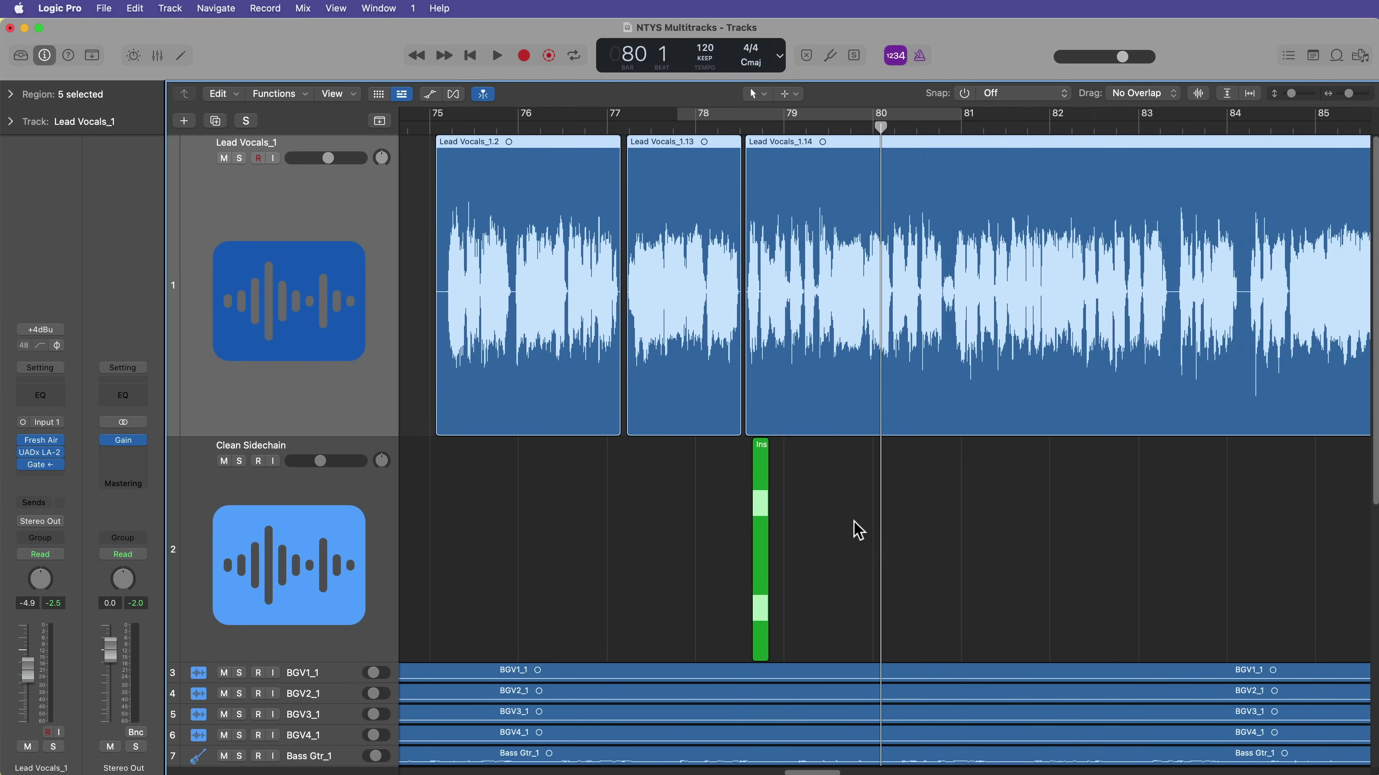
{"action": "left_click", "coordinate": [271, 548]}
{"action": "left_click", "coordinate": [334, 559]}
{"action": "left_click", "coordinate": [500, 571]}
{"action": "left_click", "coordinate": [314, 300]}
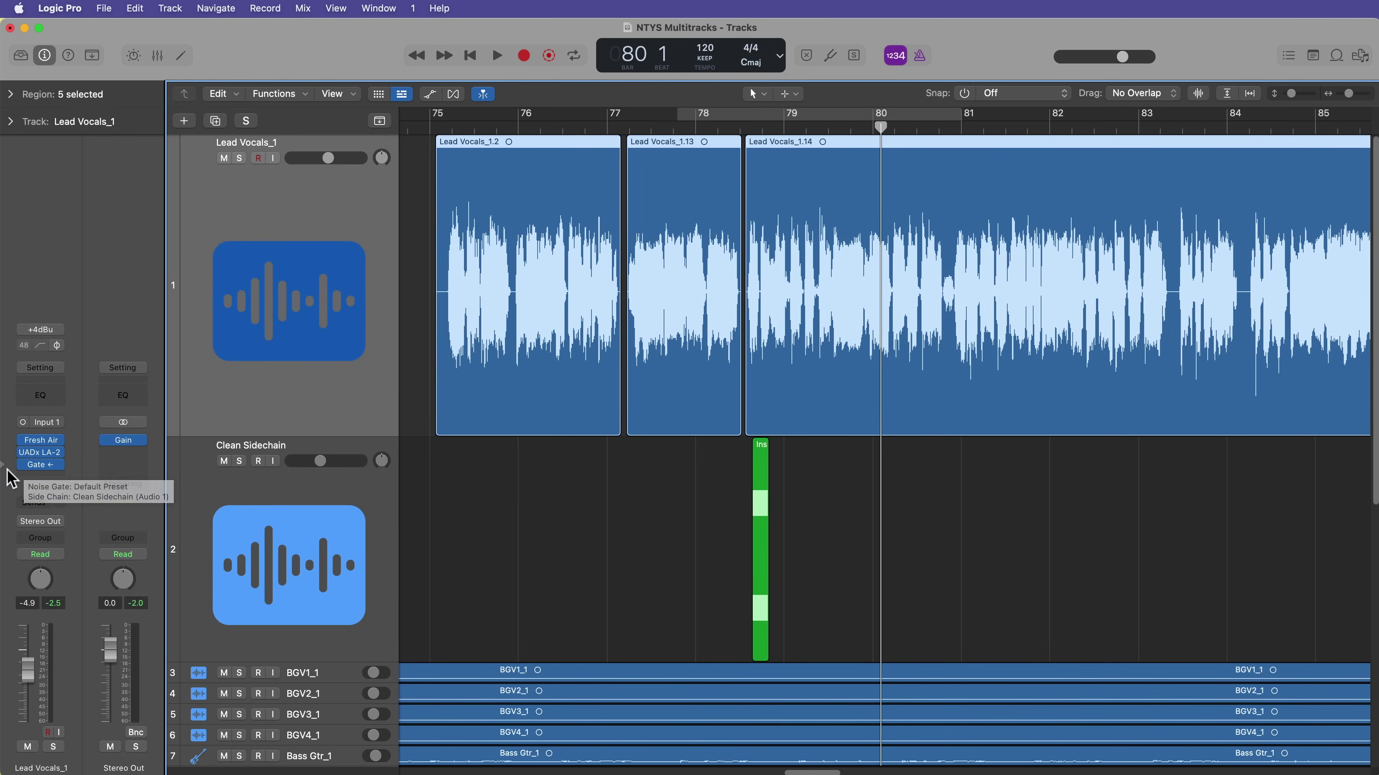
Bypass the Noise Gate on Lead Vocals_1 and mute the Clean Sidechain track for the uncensored version.
{"action": "left_click", "coordinate": [22, 465]}
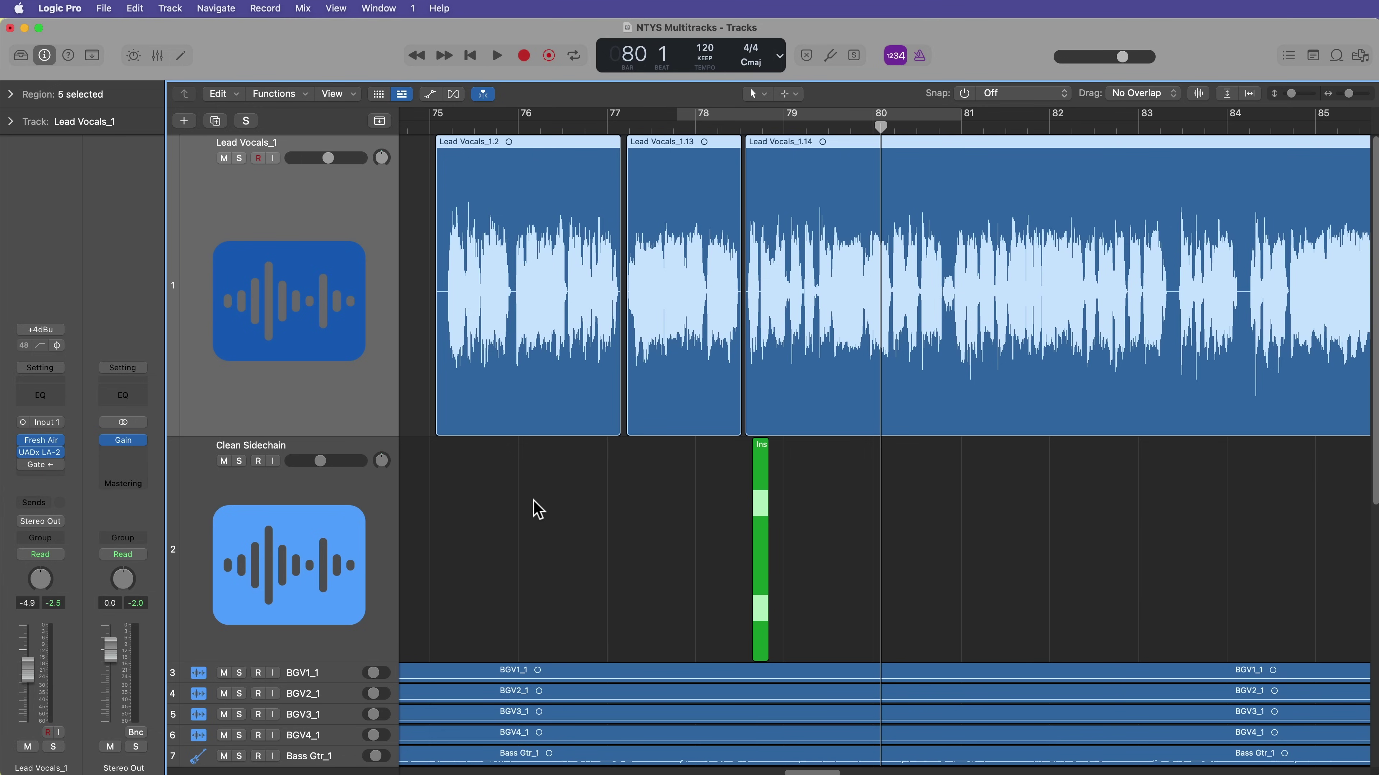
{"action": "left_click", "coordinate": [224, 462]}
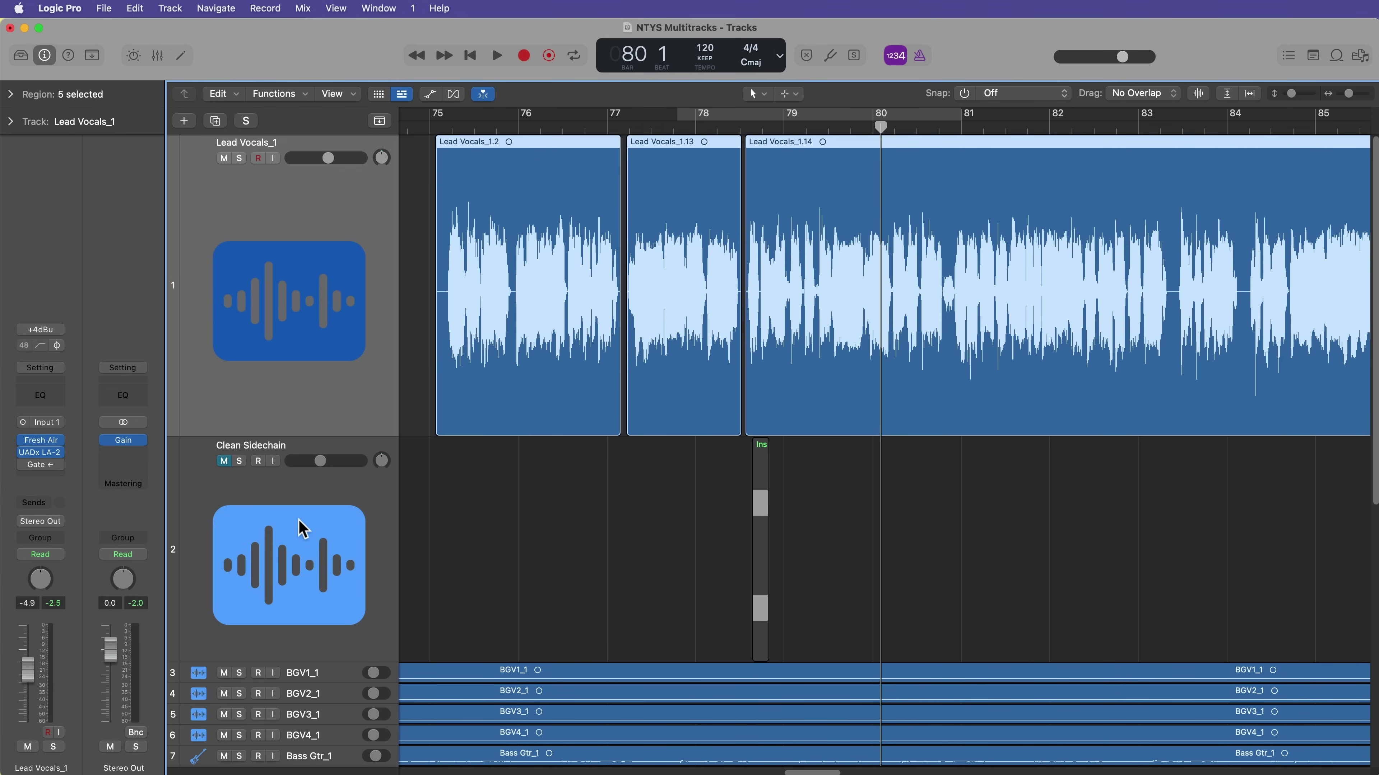
{"action": "left_click", "coordinate": [304, 531]}
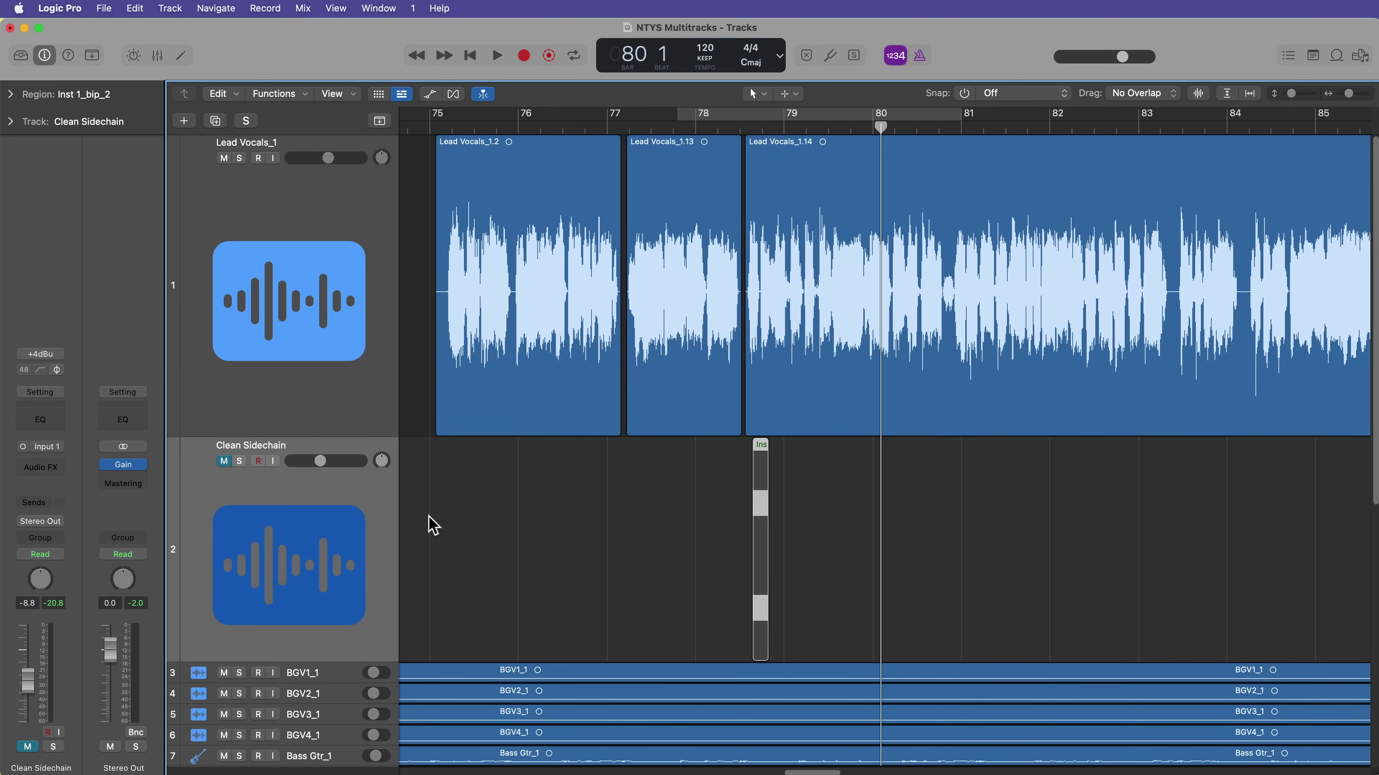
Unmute the Clean Sidechain track and turn the Noise Gate on Lead Vocals_1 back on.
{"action": "left_click", "coordinate": [224, 461]}
{"action": "left_click", "coordinate": [247, 368]}
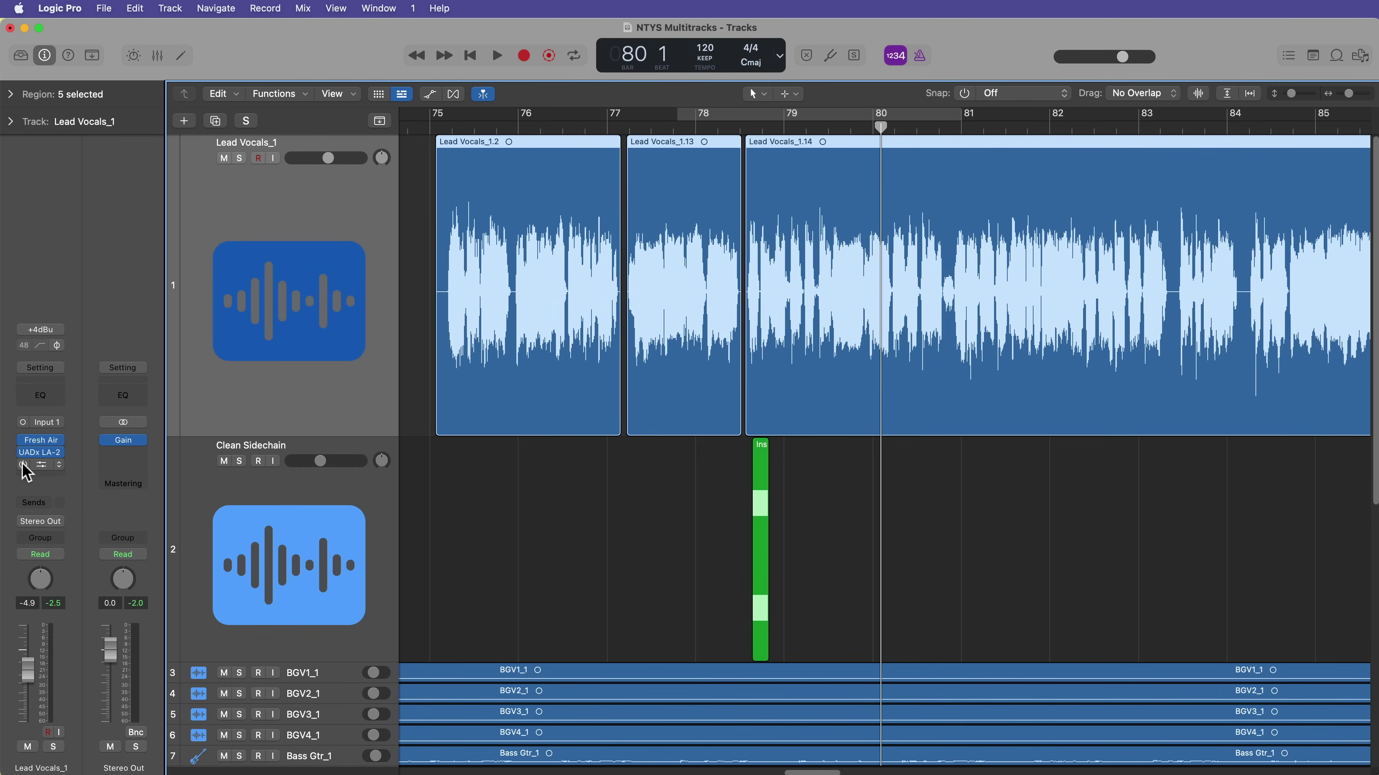
Deselect the vocal regions and place the playhead in the gap before Lead Vocals_1.14, just after 78 3.
{"action": "left_click", "coordinate": [754, 127]}
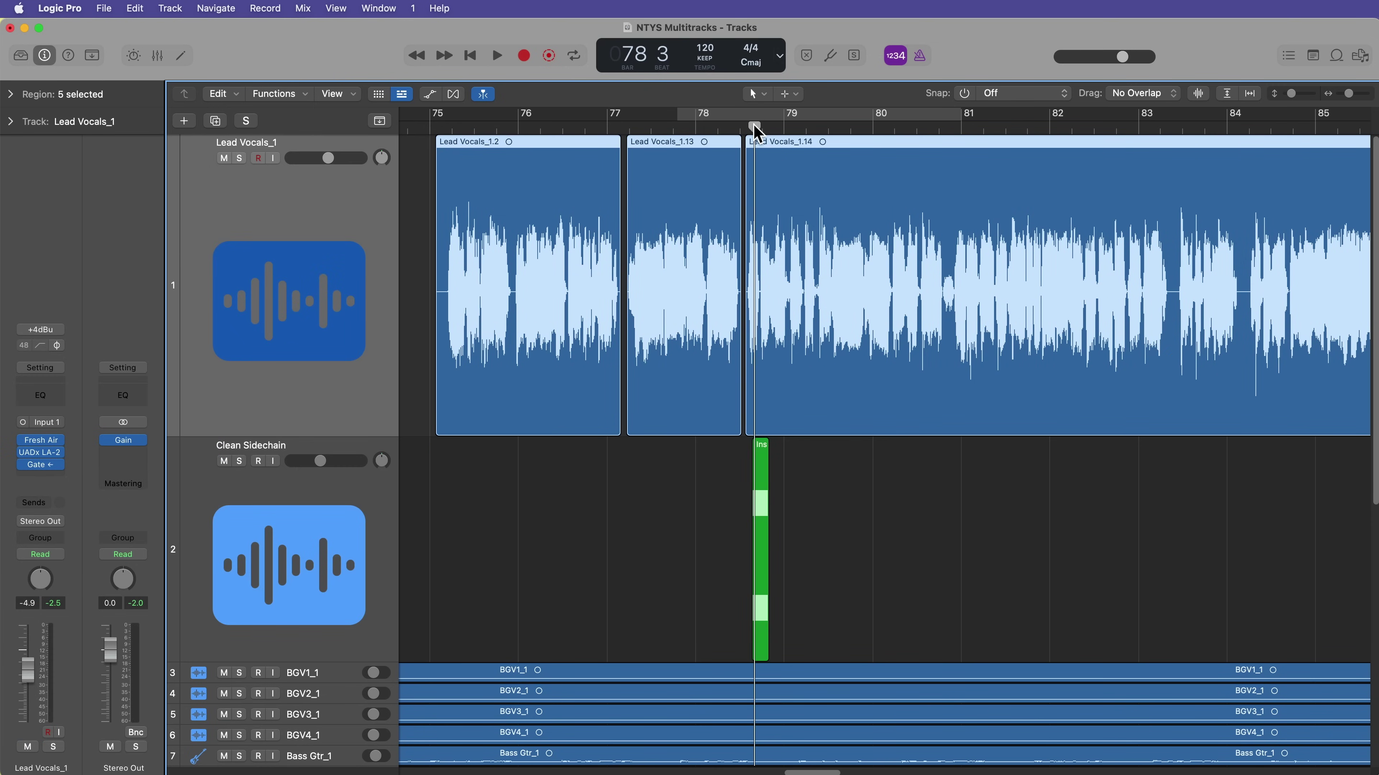
{"action": "scroll", "coordinate": [755, 131], "scroll_direction": "up", "scroll_amount": 6}
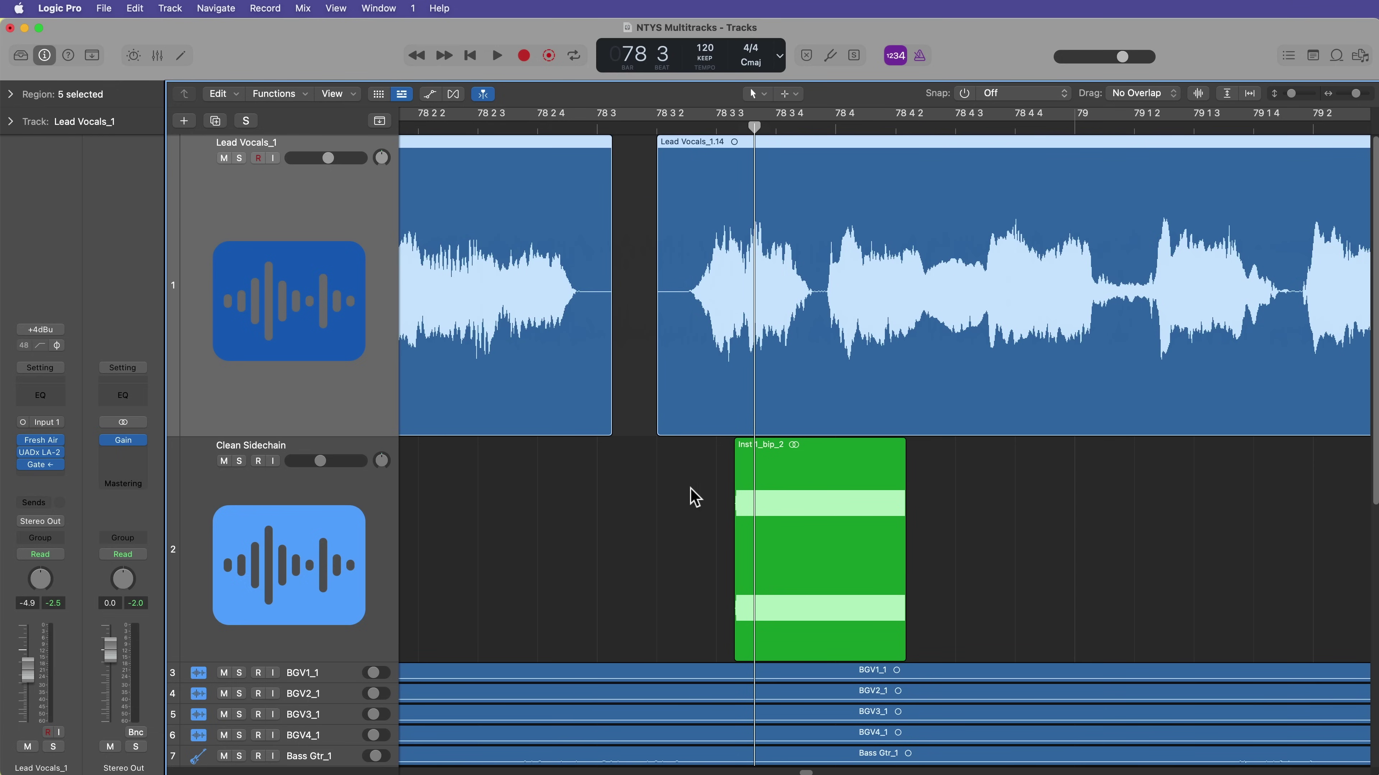
{"action": "left_click", "coordinate": [649, 519]}
{"action": "left_click", "coordinate": [643, 127]}
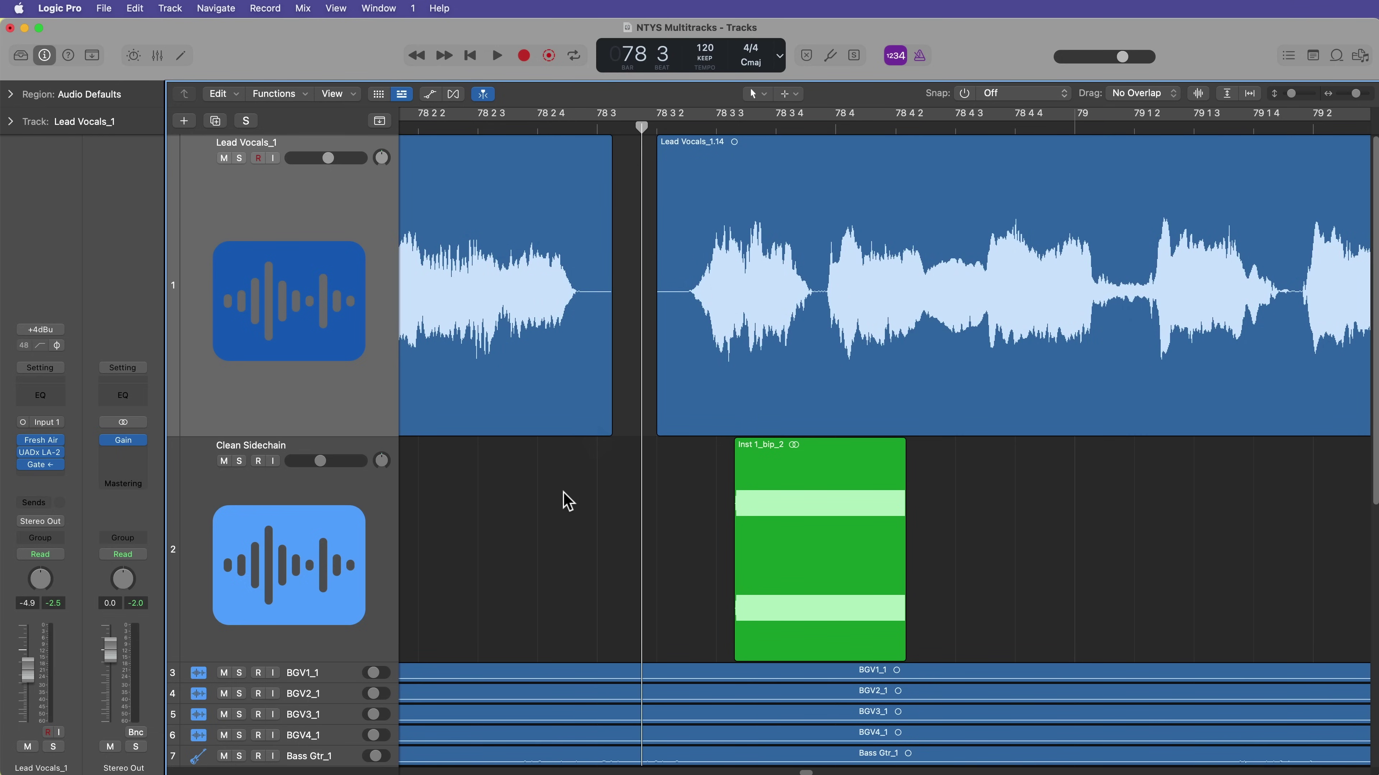